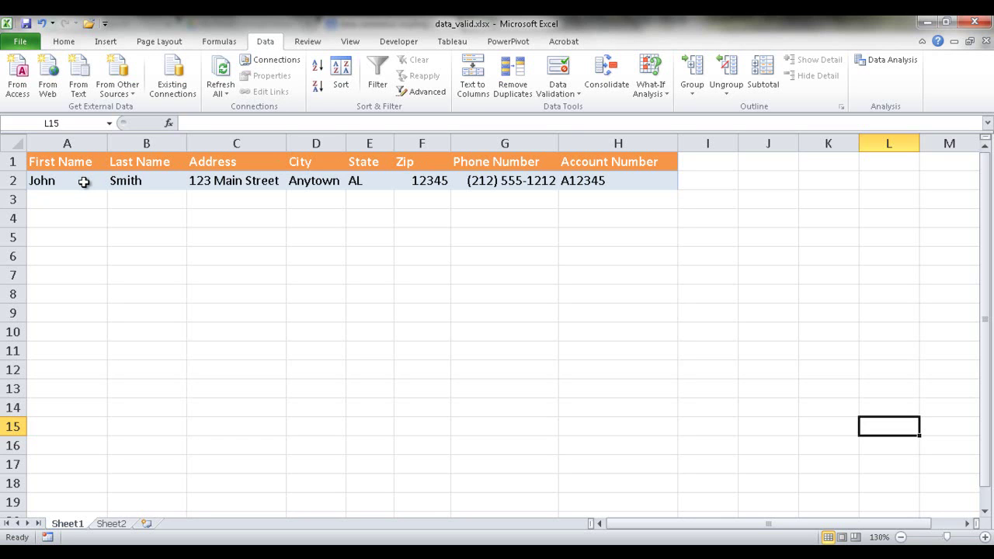
Confirm that a numeric first name in A2 is rejected and John is kept
{"action": "left_click", "coordinate": [84, 182]}
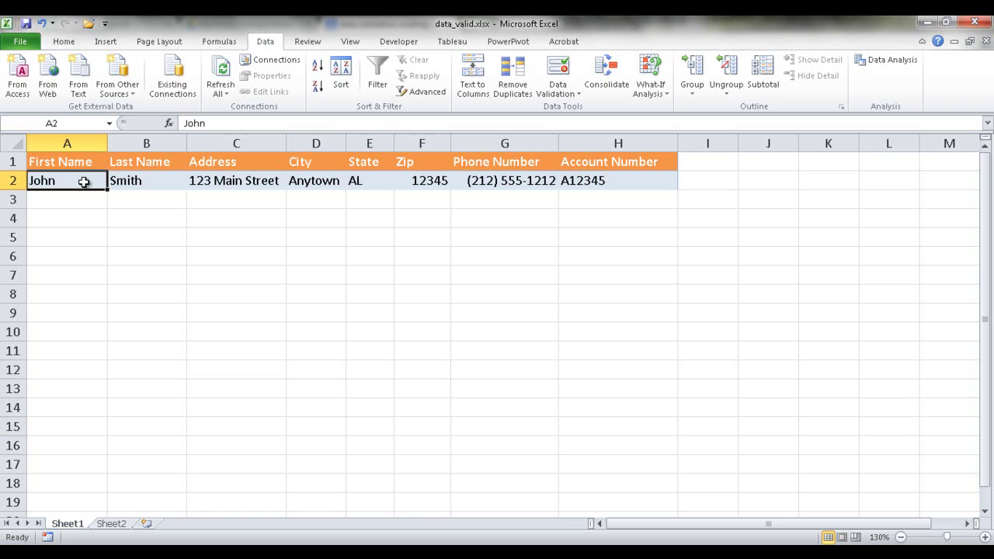
{"action": "type", "text": "123"}
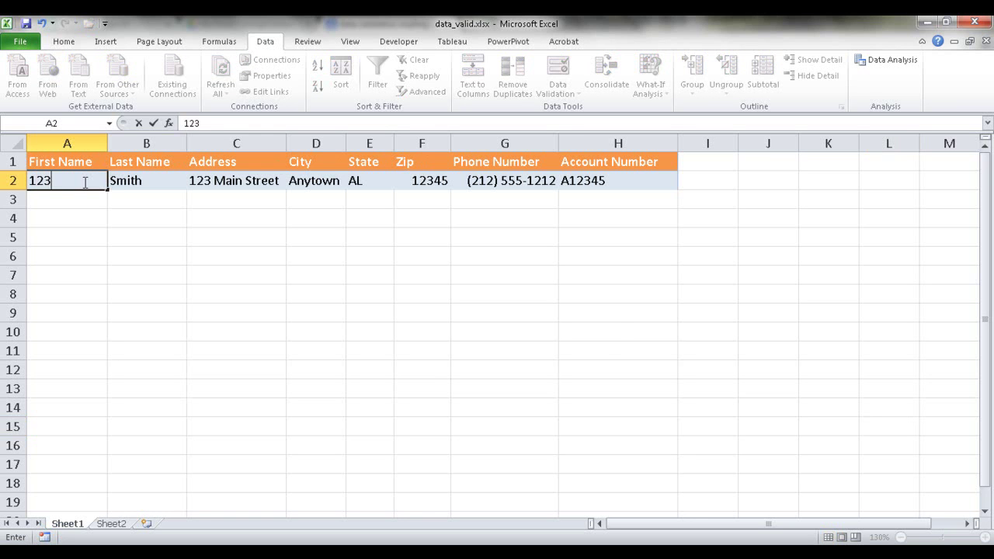
{"action": "key", "text": "Return"}
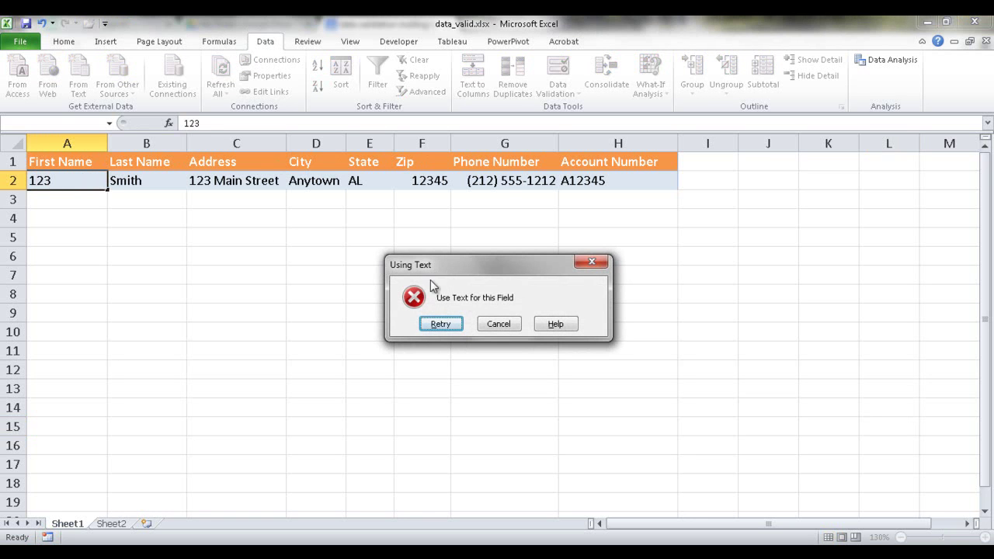
{"action": "left_click", "coordinate": [500, 326]}
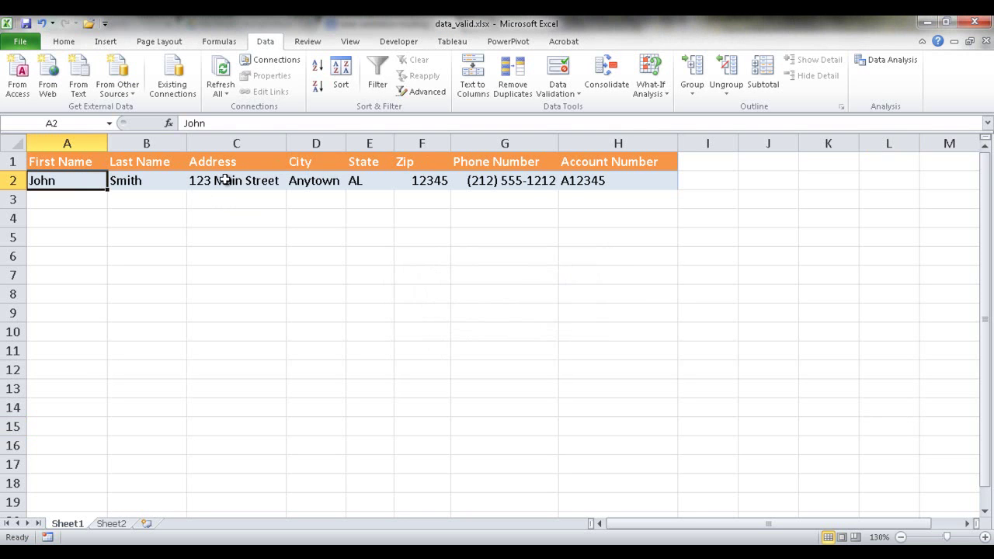
Set E2's State to NY from the allowed-states dropdown list
{"action": "left_click", "coordinate": [364, 182]}
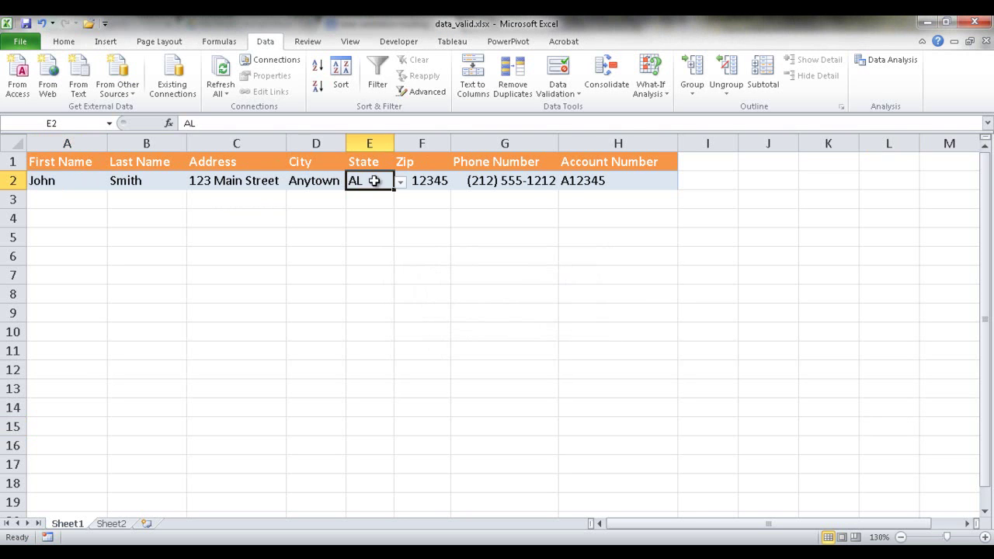
{"action": "left_click", "coordinate": [400, 182]}
{"action": "left_click_drag", "start_coordinate": [399, 210], "coordinate": [398, 242]}
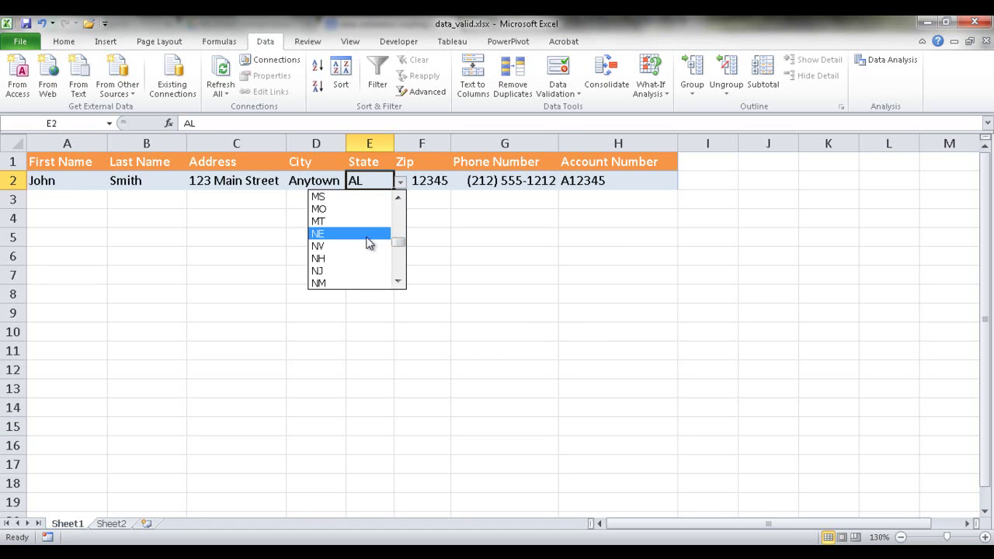
{"action": "left_click", "coordinate": [338, 230]}
{"action": "left_click", "coordinate": [400, 183]}
{"action": "left_click_drag", "start_coordinate": [399, 244], "coordinate": [397, 282]}
{"action": "left_click", "coordinate": [400, 229]}
{"action": "left_click", "coordinate": [403, 238]}
{"action": "left_click", "coordinate": [316, 257]}
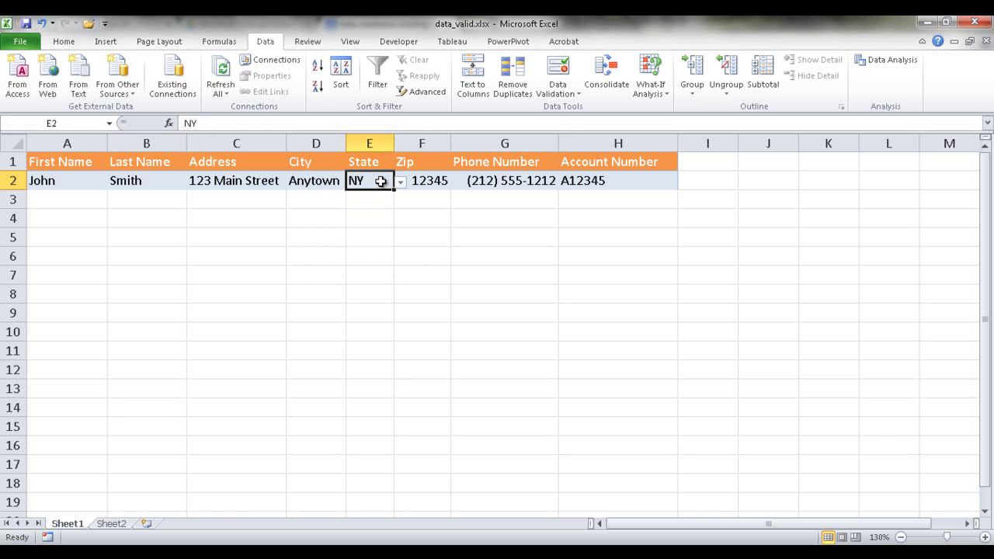
Confirm the unlisted state code 'oz' is rejected, leaving NY in place
{"action": "type", "text": "oz"}
{"action": "key", "text": "Return"}
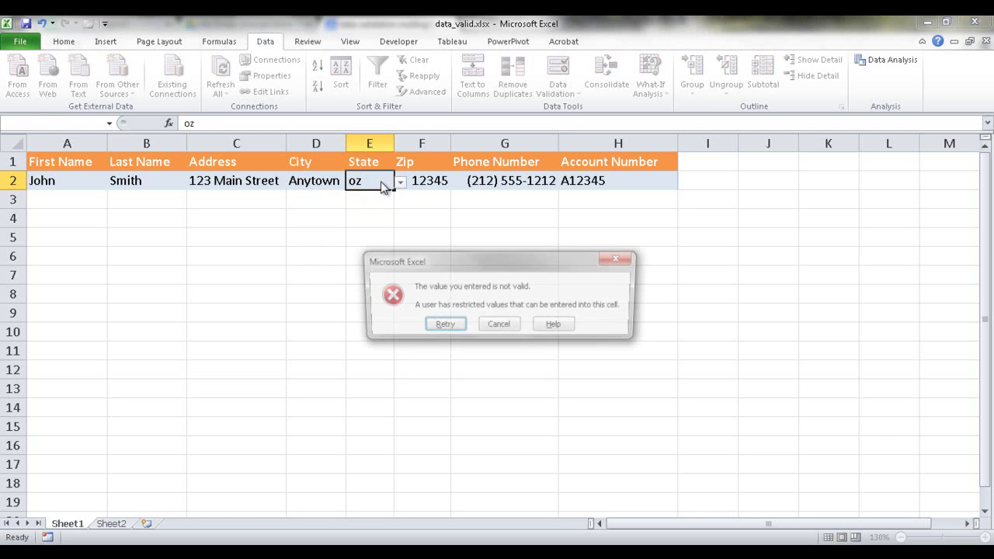
{"action": "left_click", "coordinate": [498, 326]}
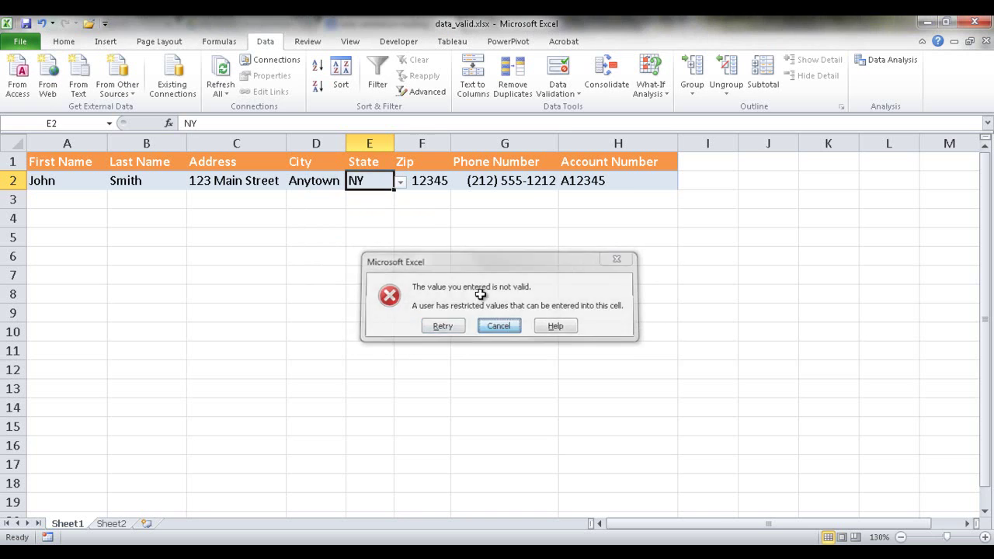
{"action": "left_click", "coordinate": [424, 181]}
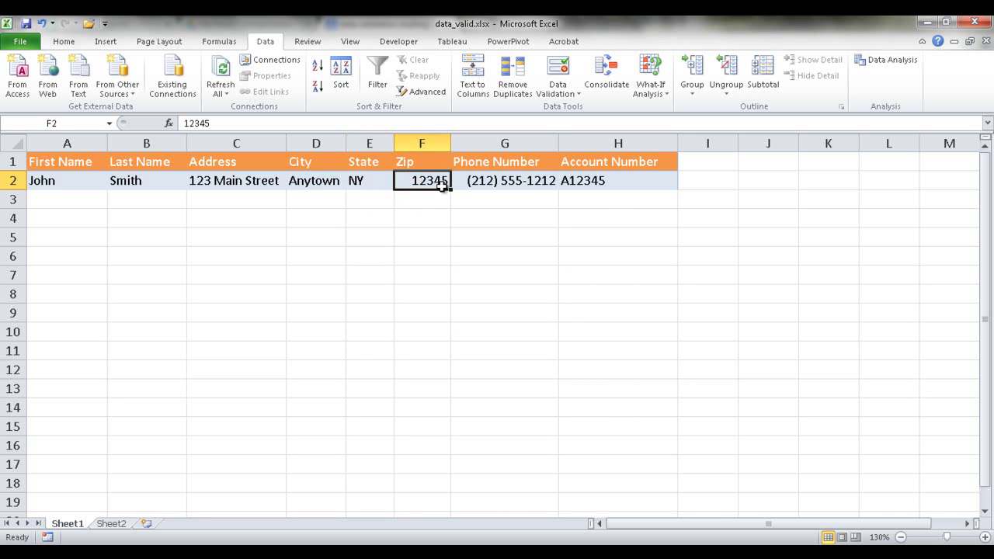
{"action": "type", "text": "12"}
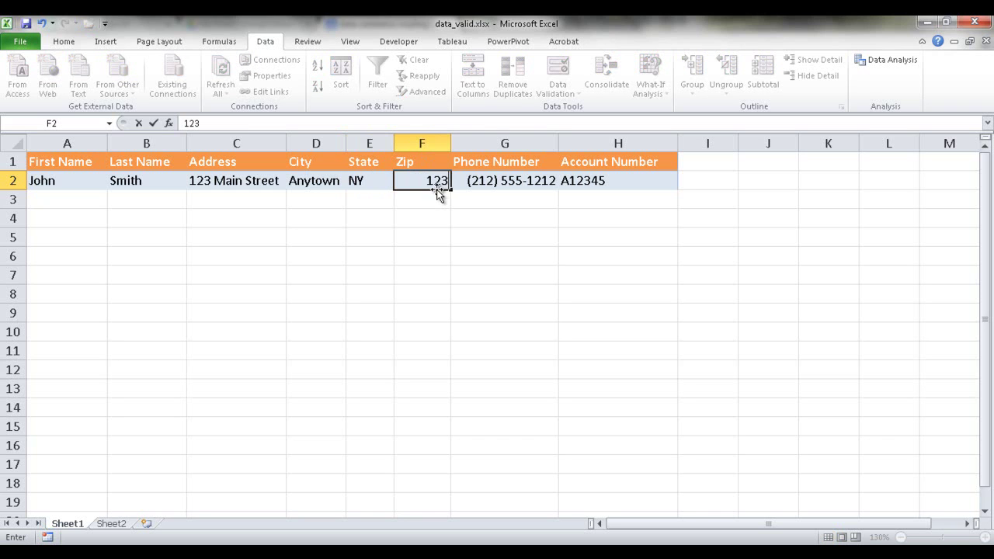
{"action": "key", "text": "Return"}
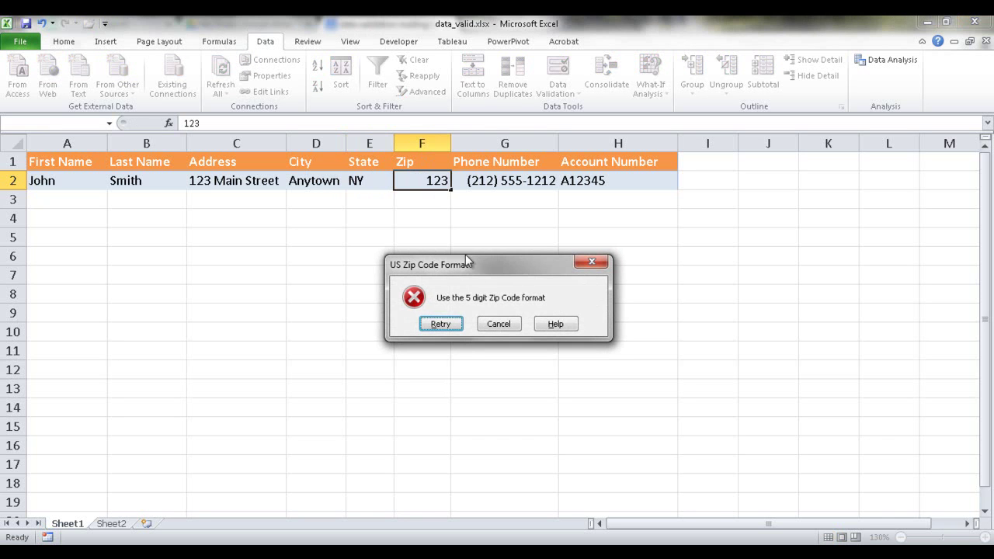
{"action": "left_click", "coordinate": [500, 324]}
{"action": "left_click", "coordinate": [520, 179]}
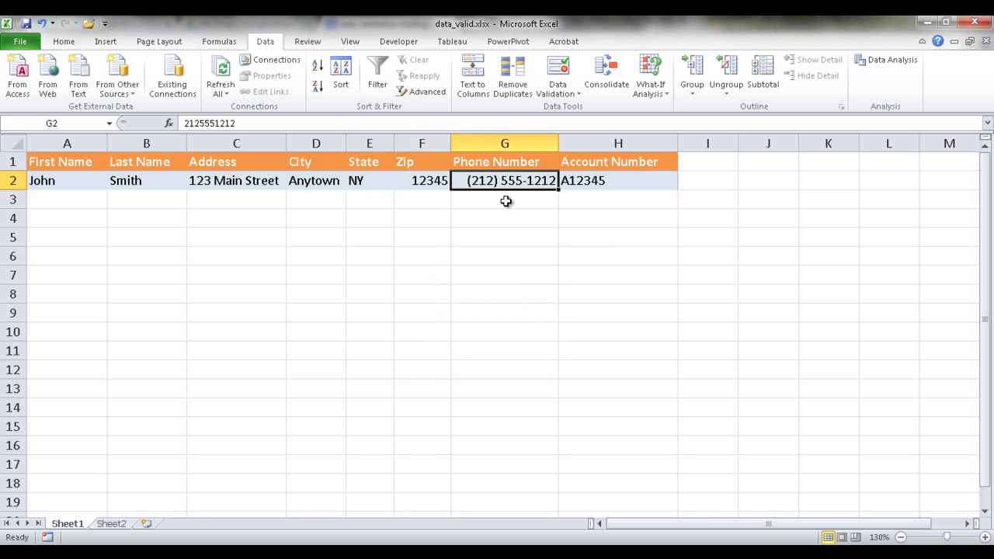
{"action": "type", "text": "212"}
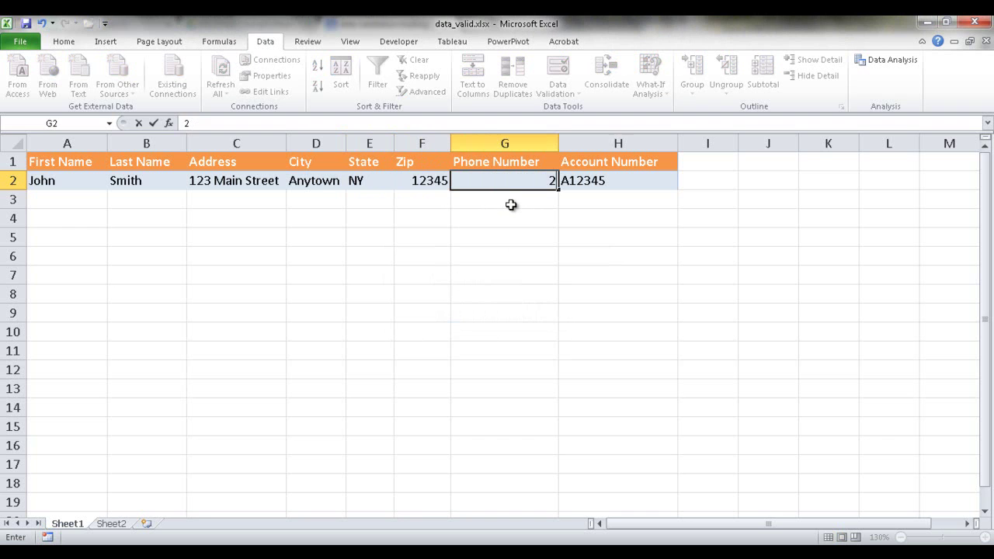
{"action": "type", "text": "1212"}
{"action": "key", "text": "Return"}
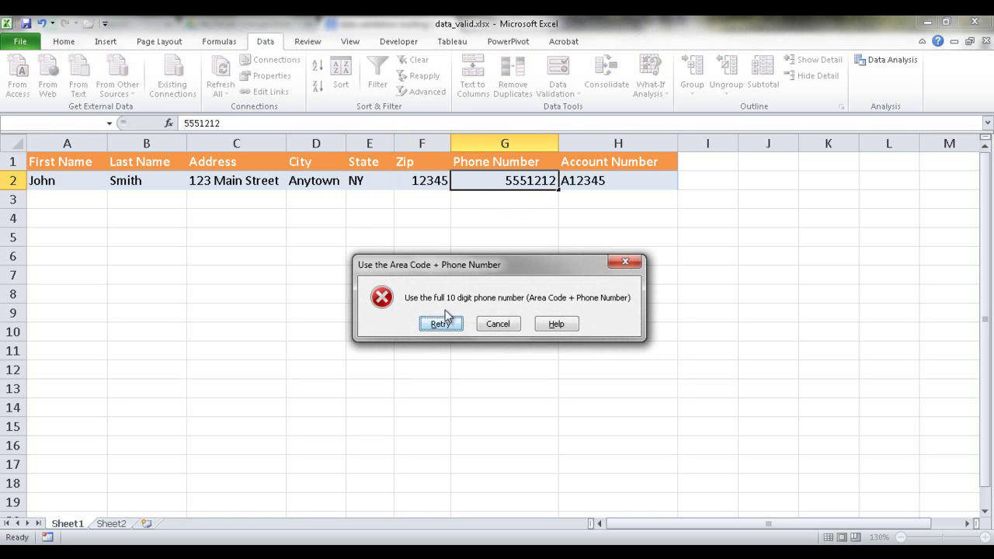
{"action": "left_click", "coordinate": [498, 323]}
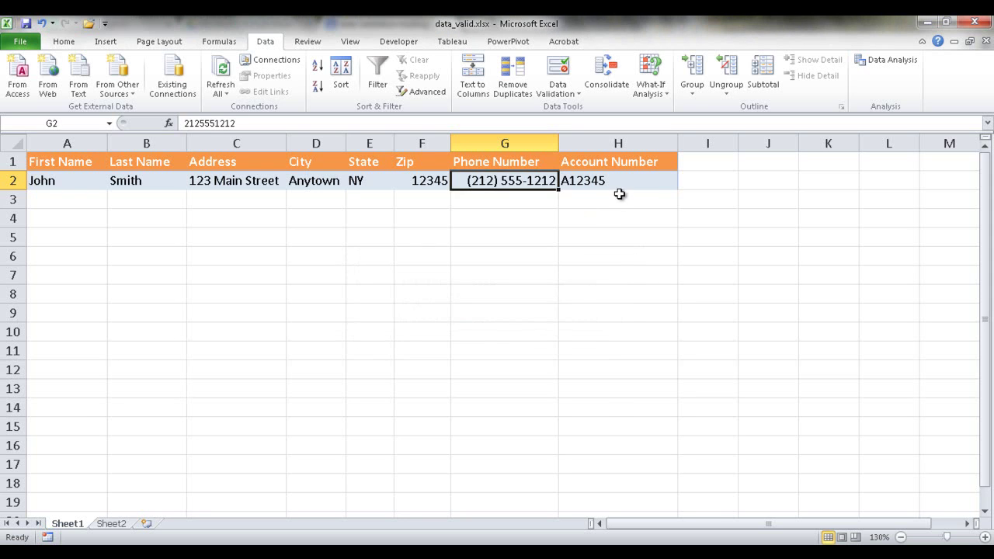
{"action": "left_click", "coordinate": [620, 183]}
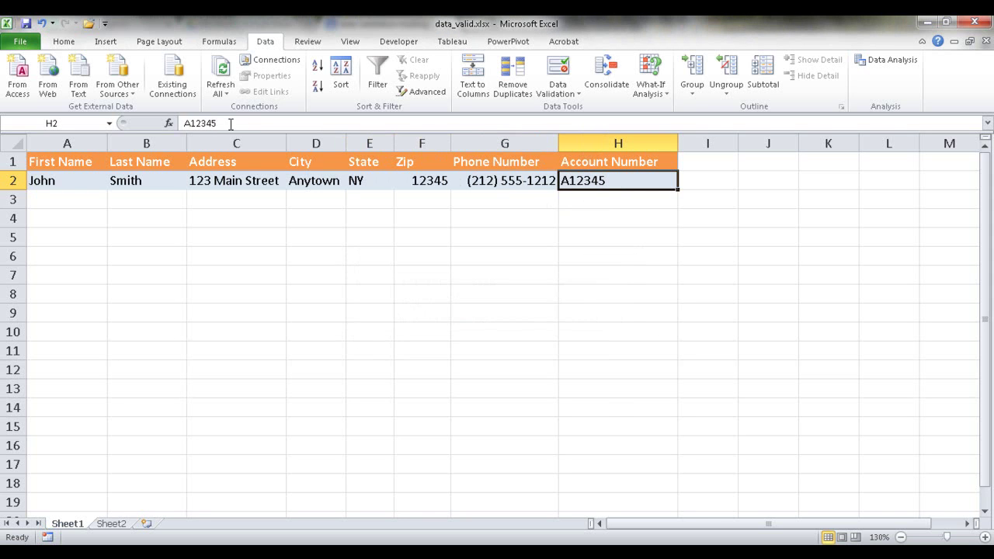
{"action": "left_click_drag", "start_coordinate": [234, 125], "coordinate": [119, 122]}
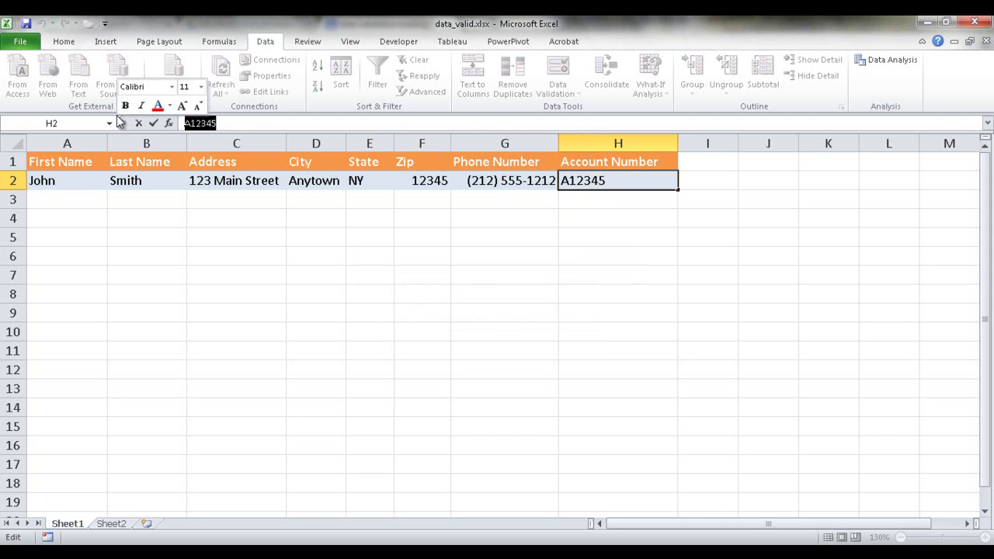
{"action": "type", "text": "1234"}
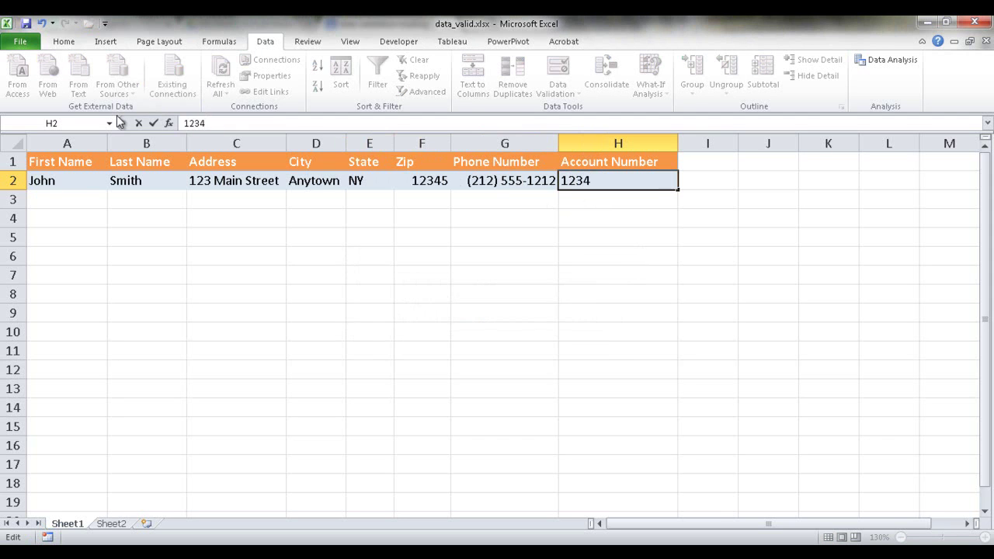
{"action": "key", "text": "Return"}
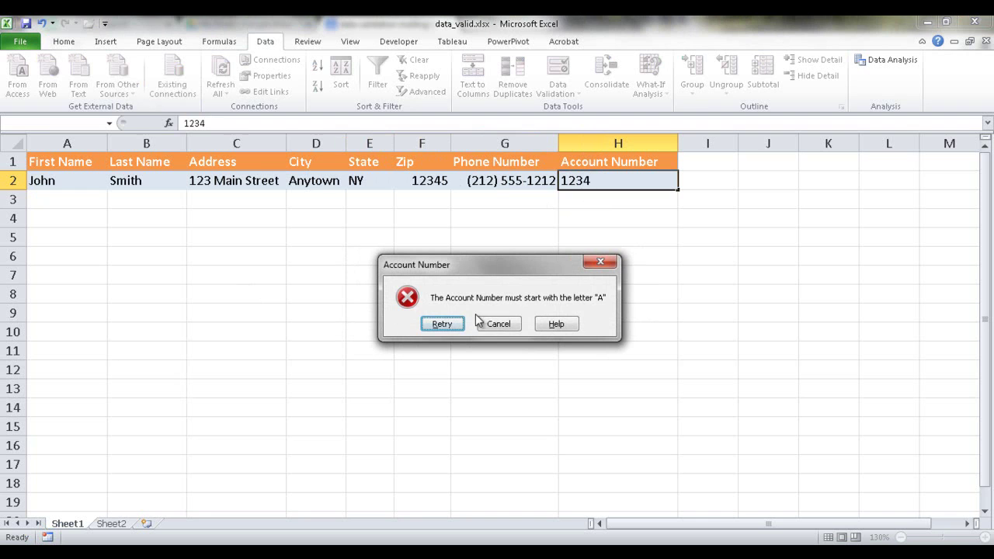
{"action": "left_click", "coordinate": [500, 324]}
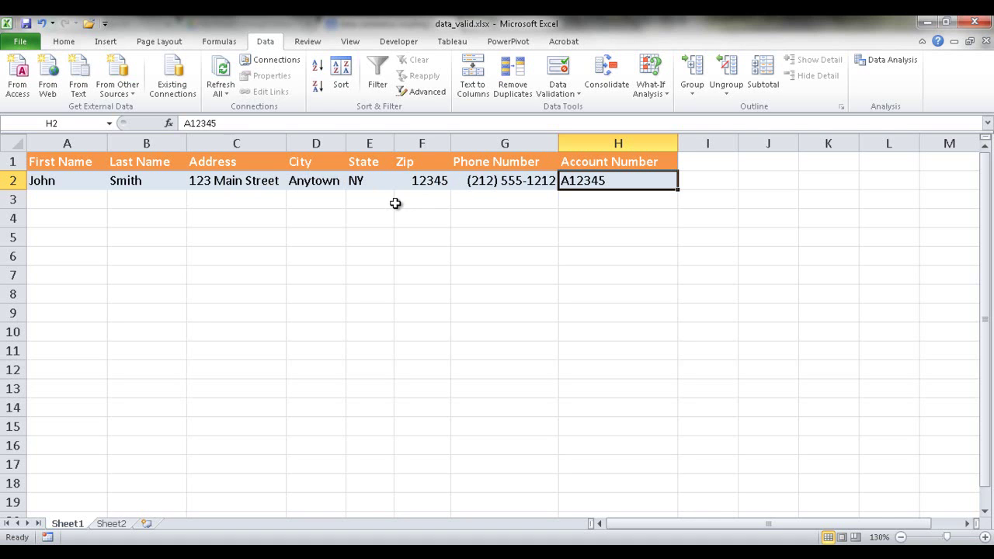
Copy the contact table A1:H2 and paste it into a new Sheet3
{"action": "left_click_drag", "start_coordinate": [49, 162], "coordinate": [602, 172]}
{"action": "key", "text": "ctrl+c"}
{"action": "left_click", "coordinate": [146, 524]}
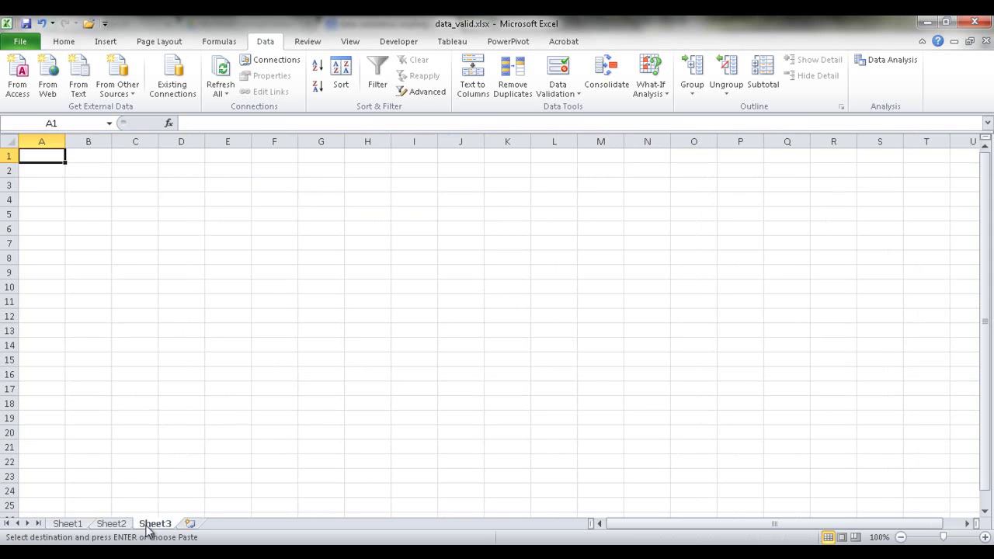
{"action": "key", "text": "ctrl+v"}
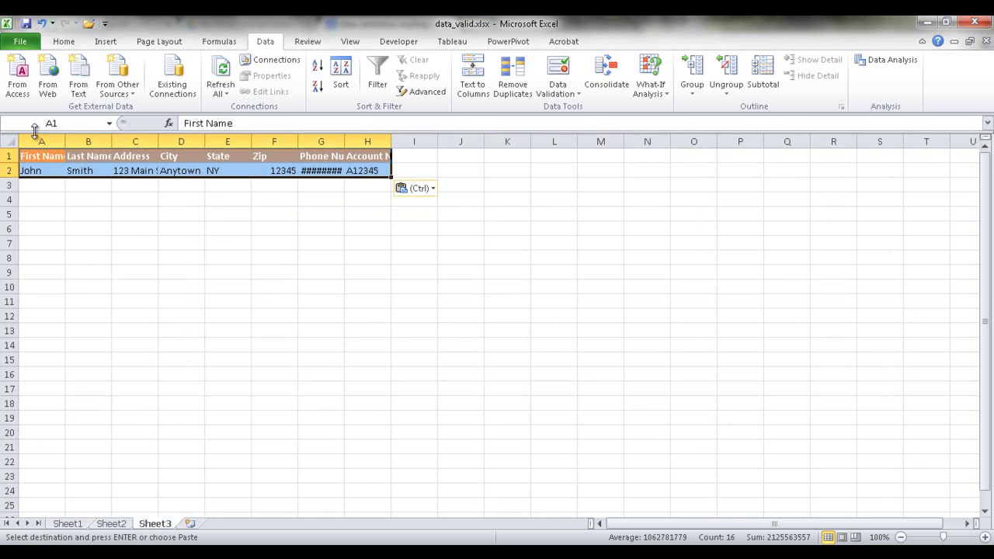
AutoFit all columns, zoom to 130%, and widen the Zip column so 12345 shows
{"action": "left_click", "coordinate": [9, 140]}
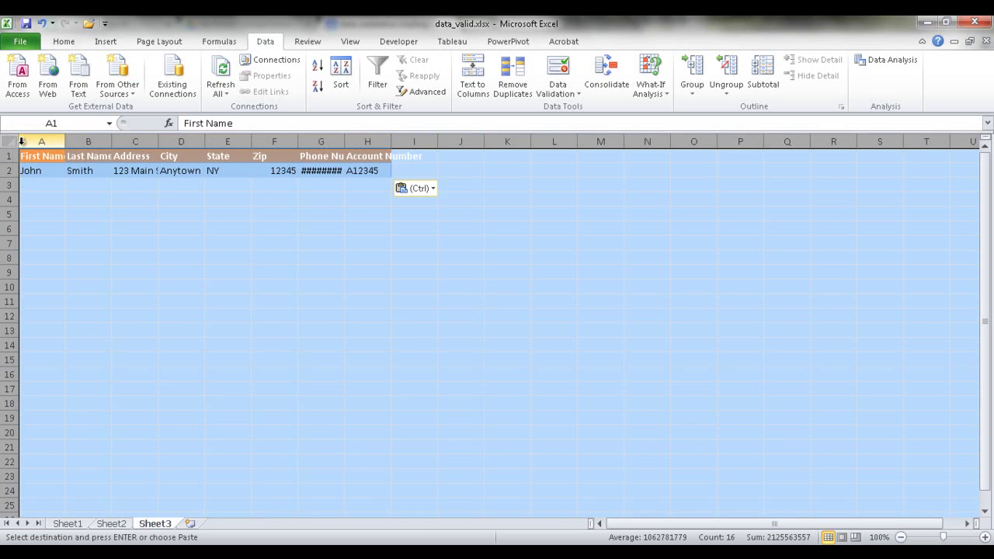
{"action": "double_click", "coordinate": [67, 141]}
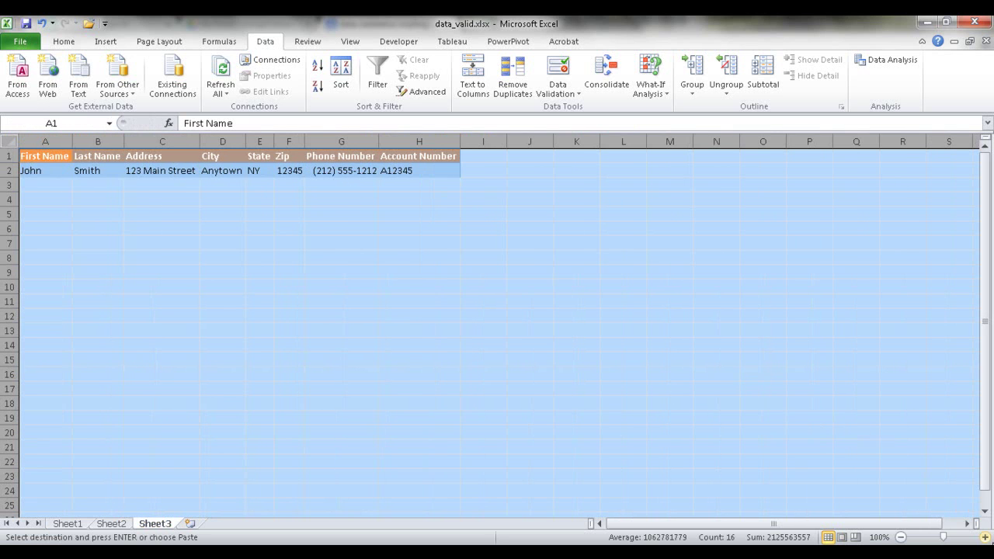
{"action": "left_click", "coordinate": [984, 537]}
{"action": "left_click", "coordinate": [984, 538]}
{"action": "left_click", "coordinate": [985, 537]}
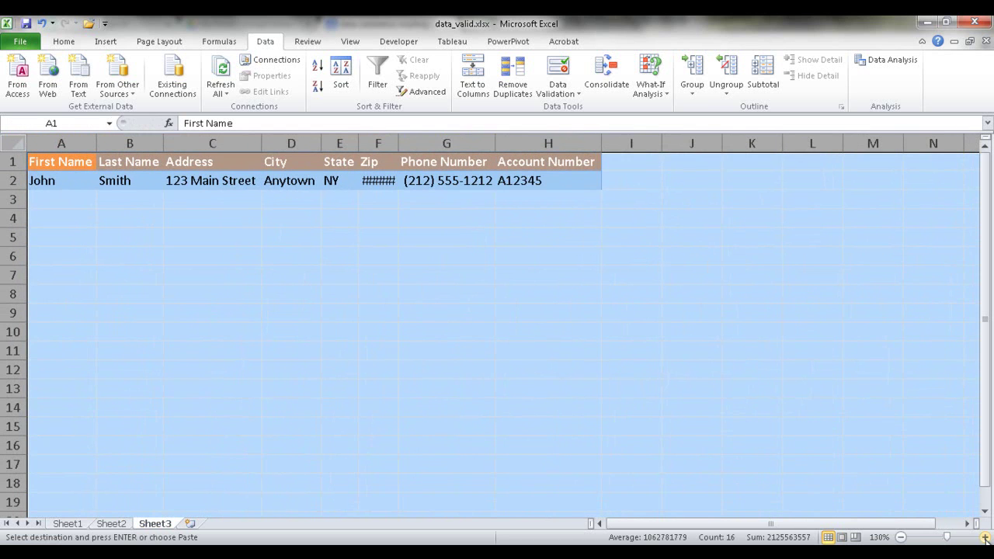
{"action": "double_click", "coordinate": [399, 142]}
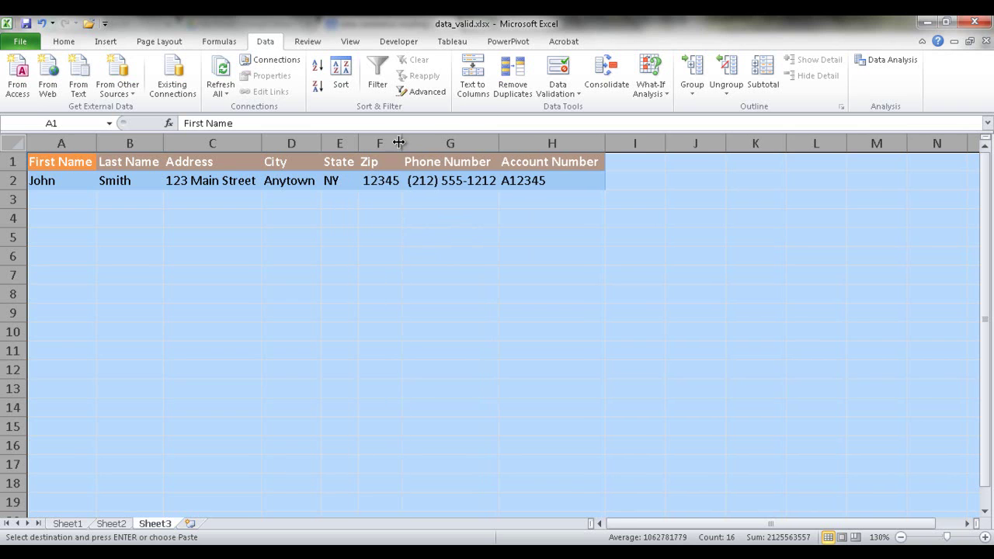
{"action": "key", "text": "Escape"}
{"action": "key", "text": "Down"}
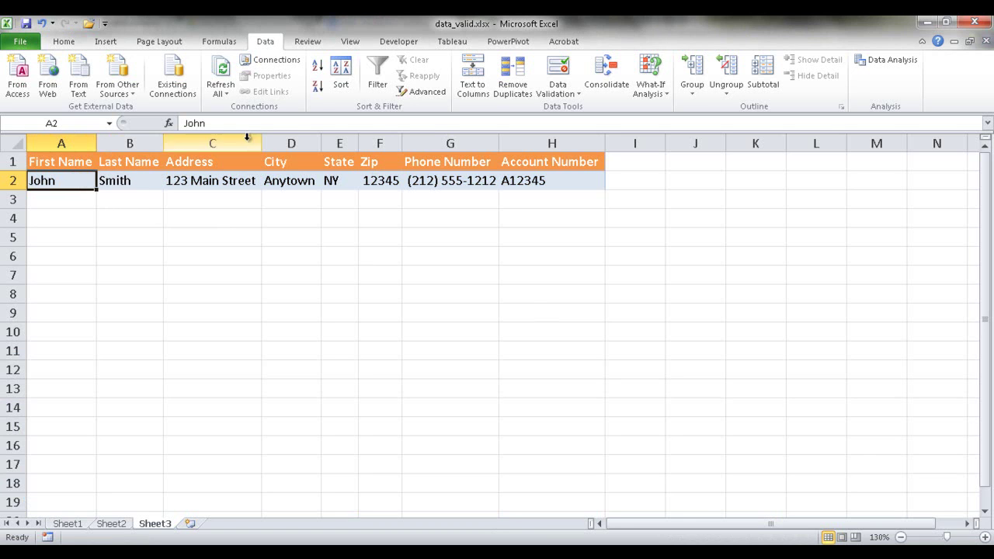
Give A2 a Custom validation rule with formula =ISTEXT(A2) so only text is allowed
{"action": "left_click", "coordinate": [555, 93]}
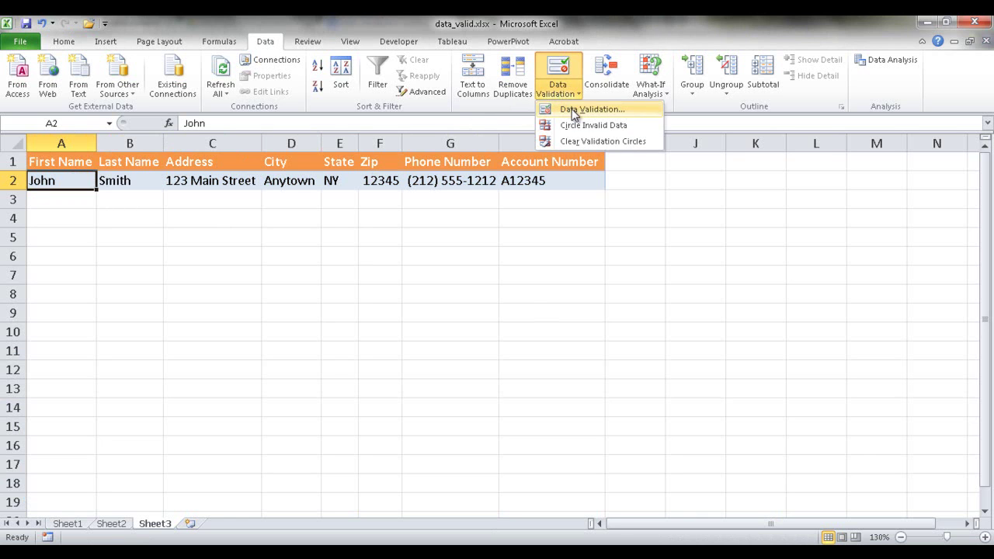
{"action": "left_click", "coordinate": [575, 108]}
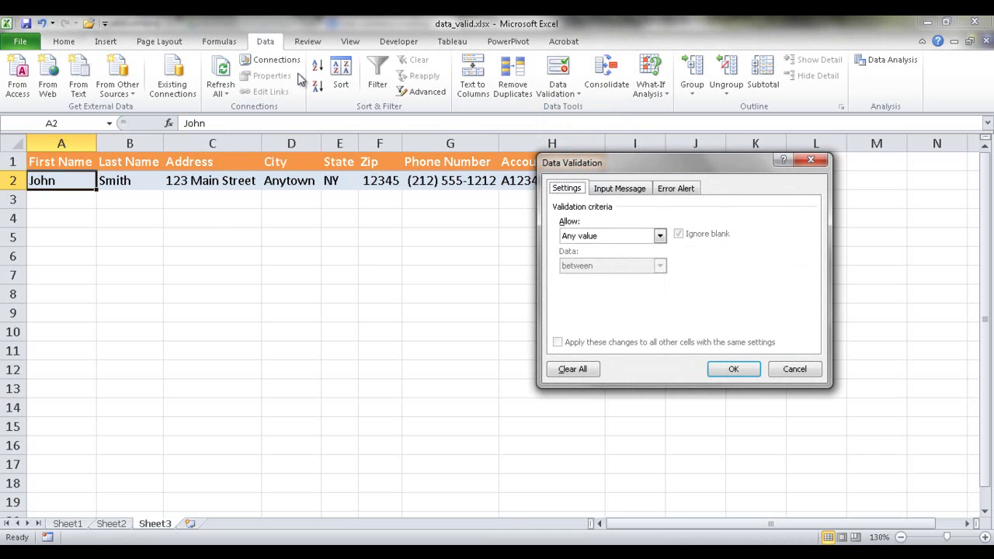
{"action": "left_click", "coordinate": [660, 236]}
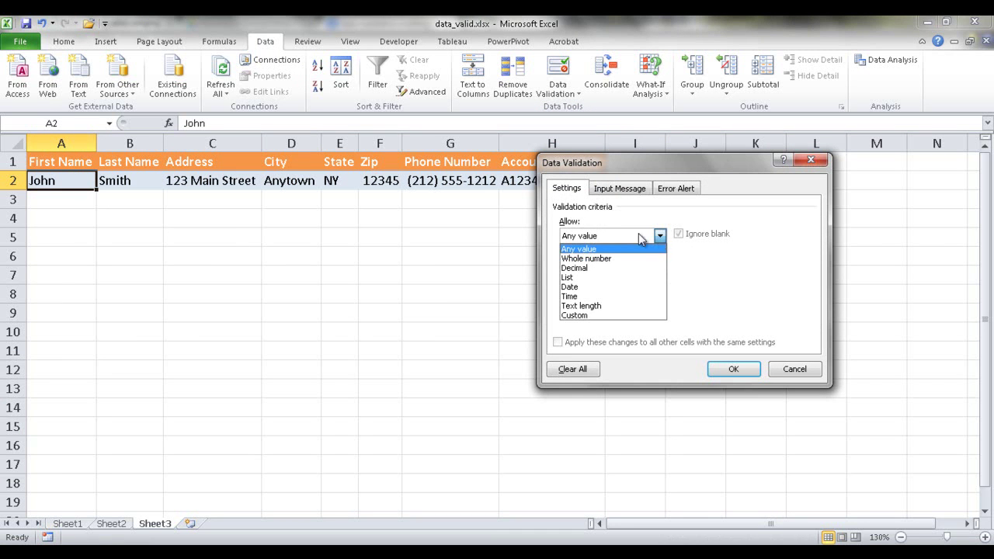
{"action": "left_click", "coordinate": [580, 316]}
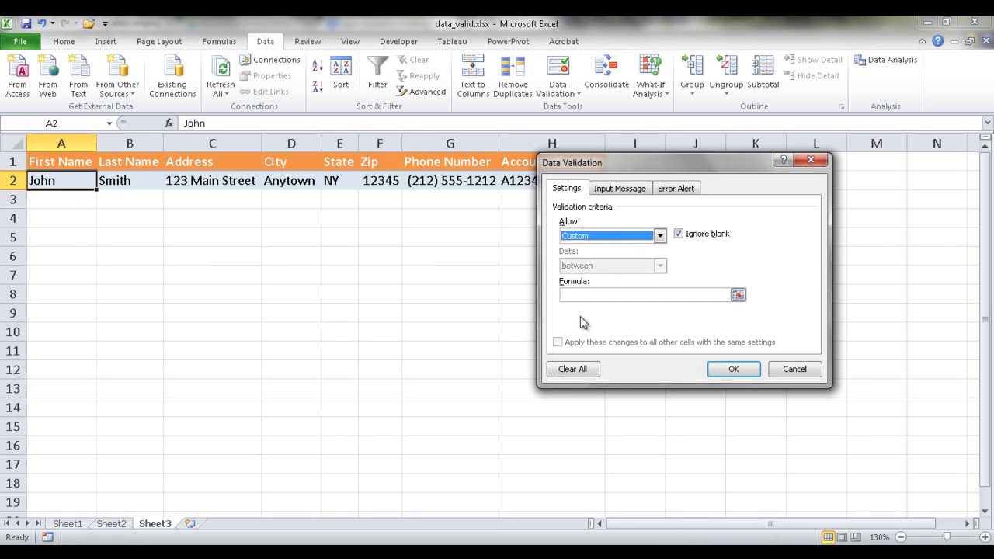
{"action": "left_click", "coordinate": [595, 296]}
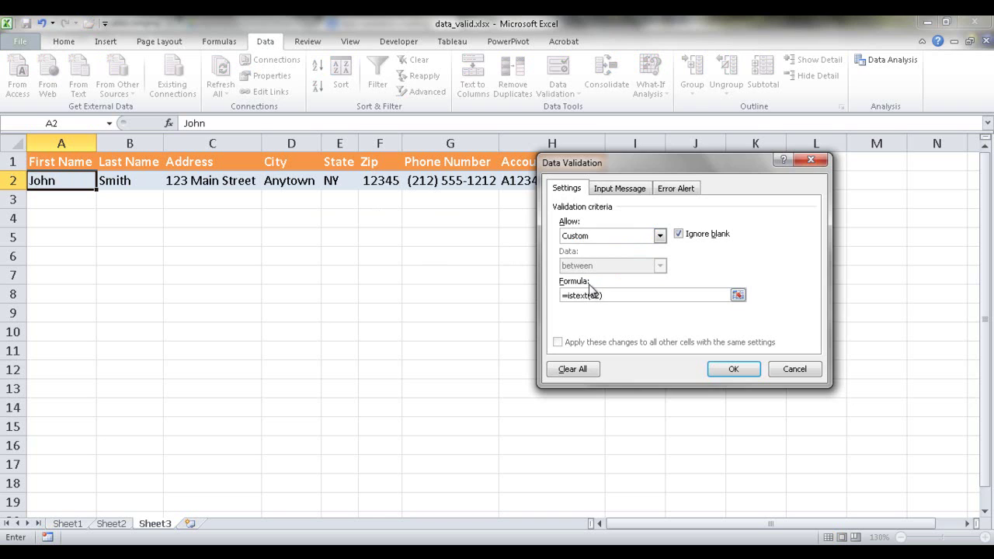
{"action": "key", "text": "Return"}
{"action": "left_click", "coordinate": [537, 311]}
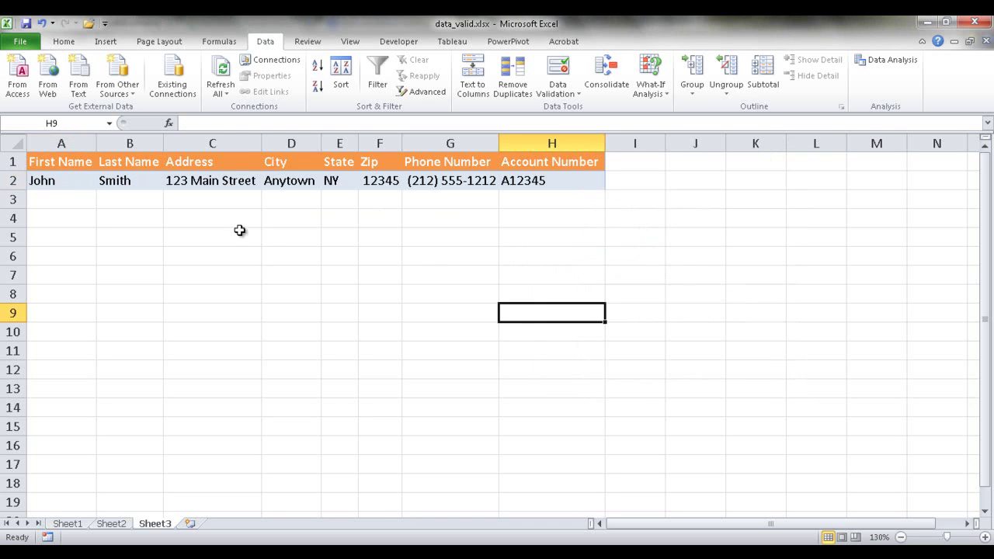
Verify A2 refuses 123 while keeping John, and bring up the Data Validation options again
{"action": "left_click", "coordinate": [70, 185]}
{"action": "type", "text": "12"}
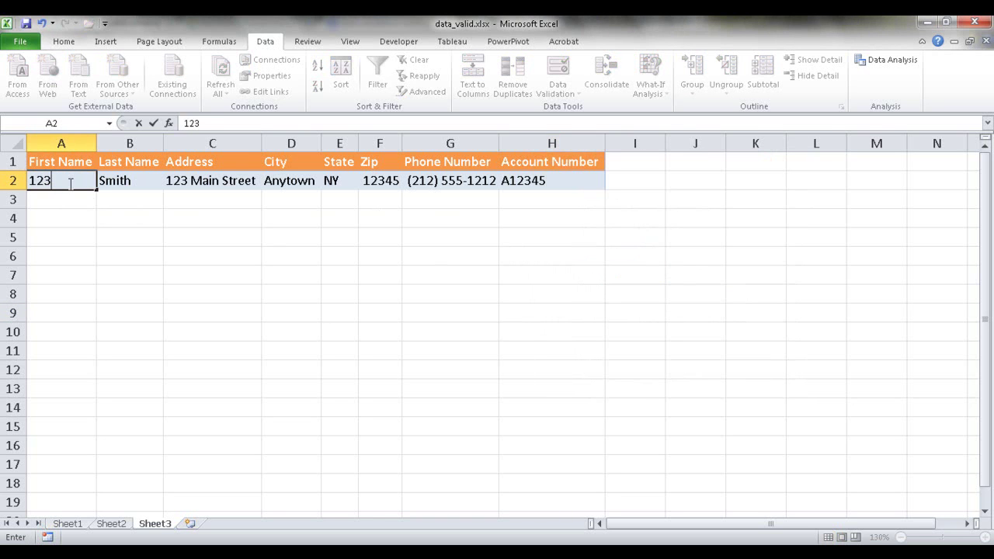
{"action": "type", "text": "3"}
{"action": "key", "text": "Return"}
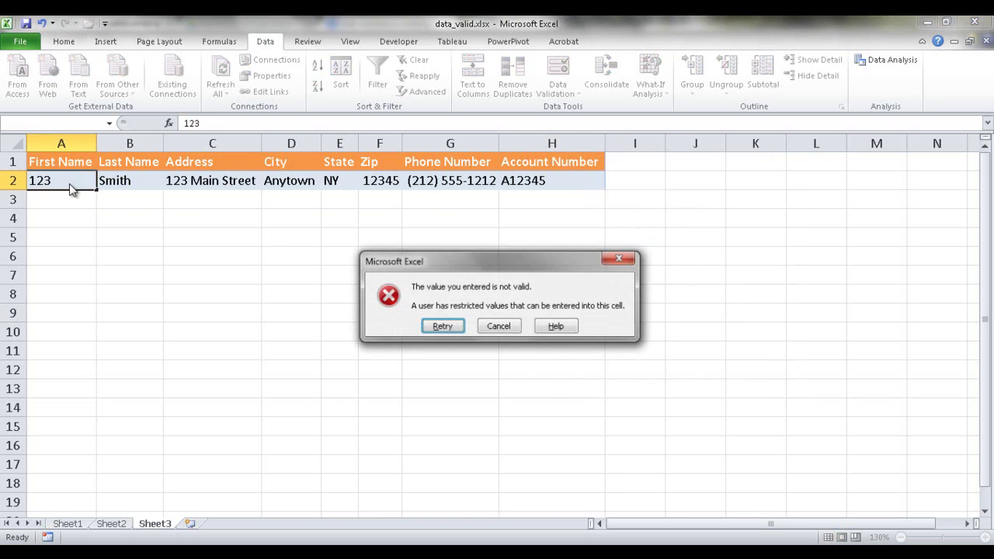
{"action": "left_click", "coordinate": [499, 327]}
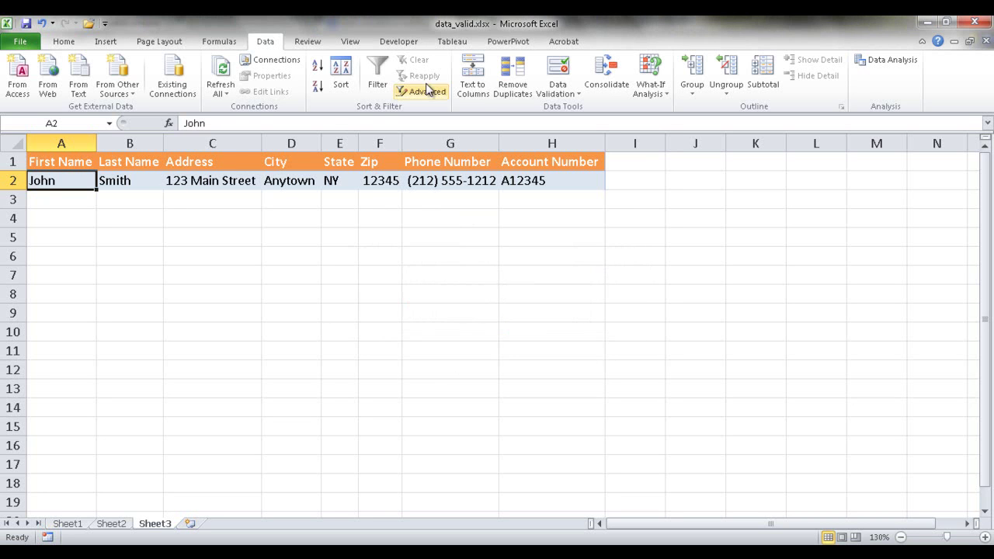
{"action": "left_click", "coordinate": [558, 87]}
Set the First Name rule's error alert message to 'Please type text only, not numbers'
{"action": "left_click", "coordinate": [575, 109]}
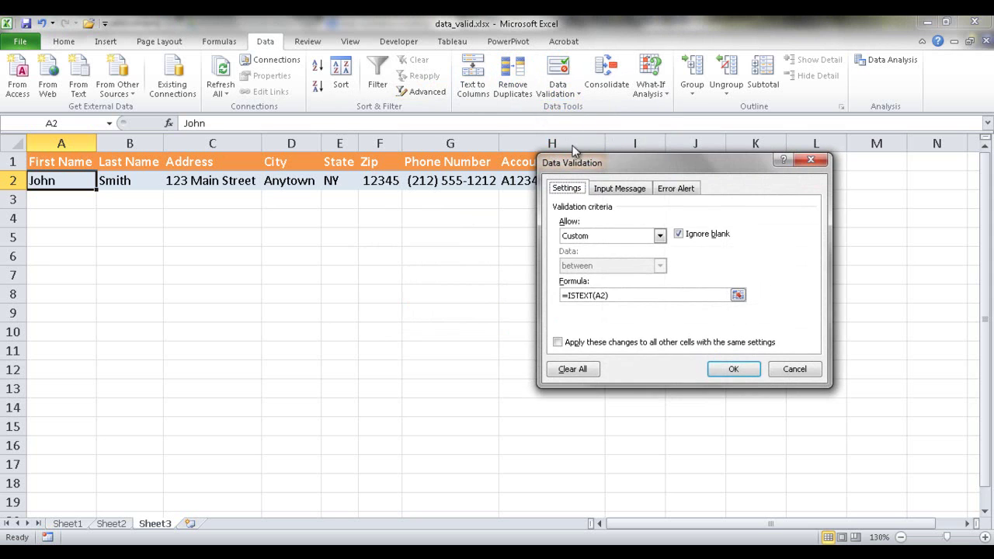
{"action": "left_click", "coordinate": [673, 192]}
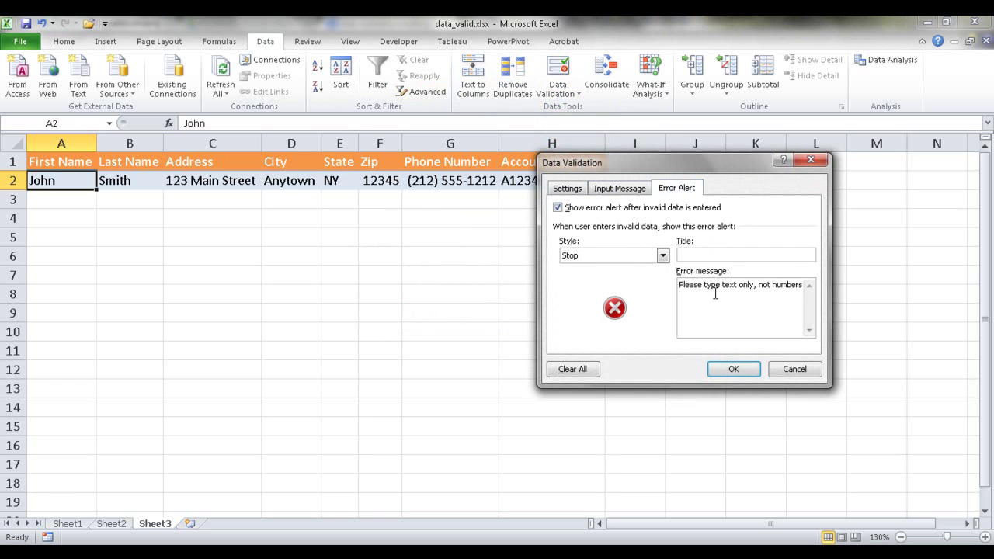
{"action": "left_click", "coordinate": [733, 369]}
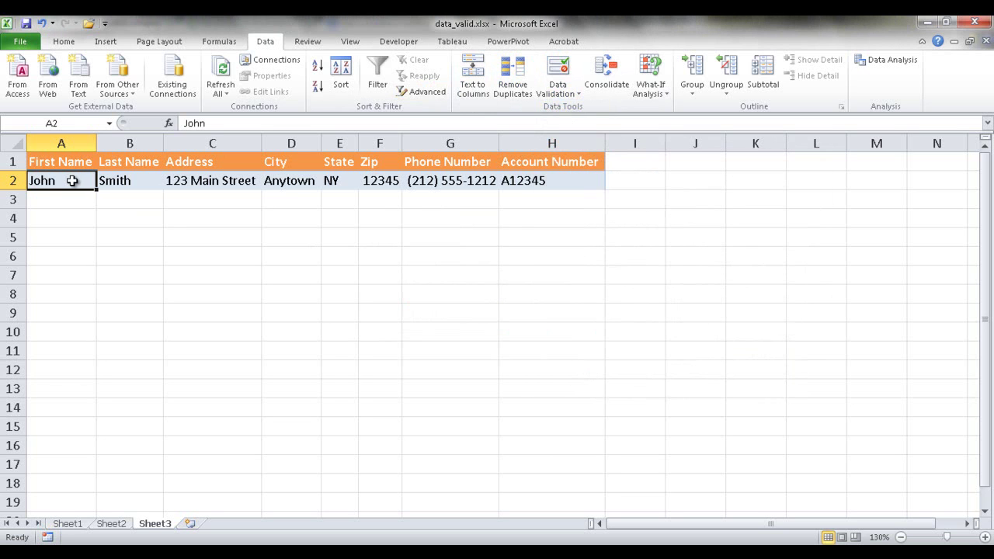
Enter a number in A2 to see the new error message, keeping John
{"action": "type", "text": "123"}
{"action": "key", "text": "Return"}
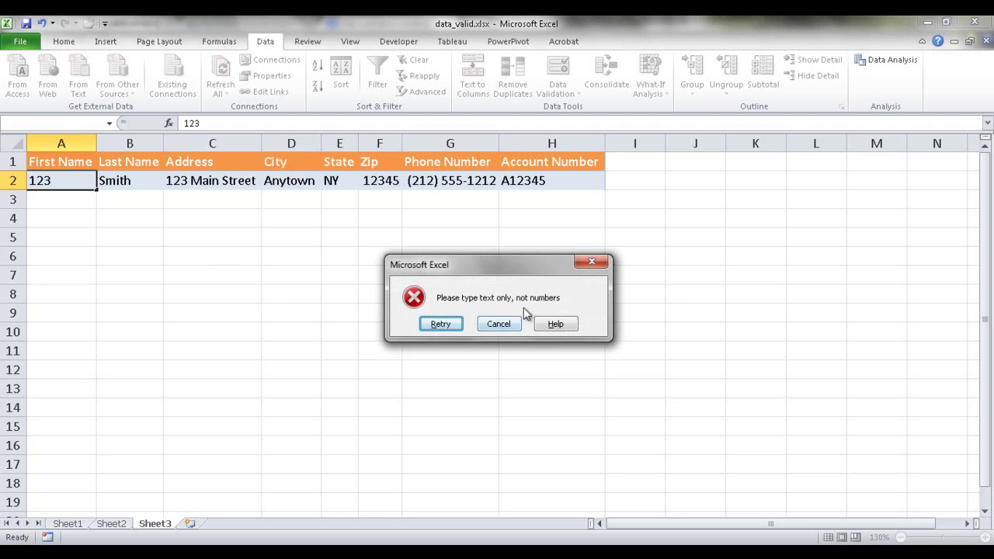
{"action": "left_click", "coordinate": [497, 325]}
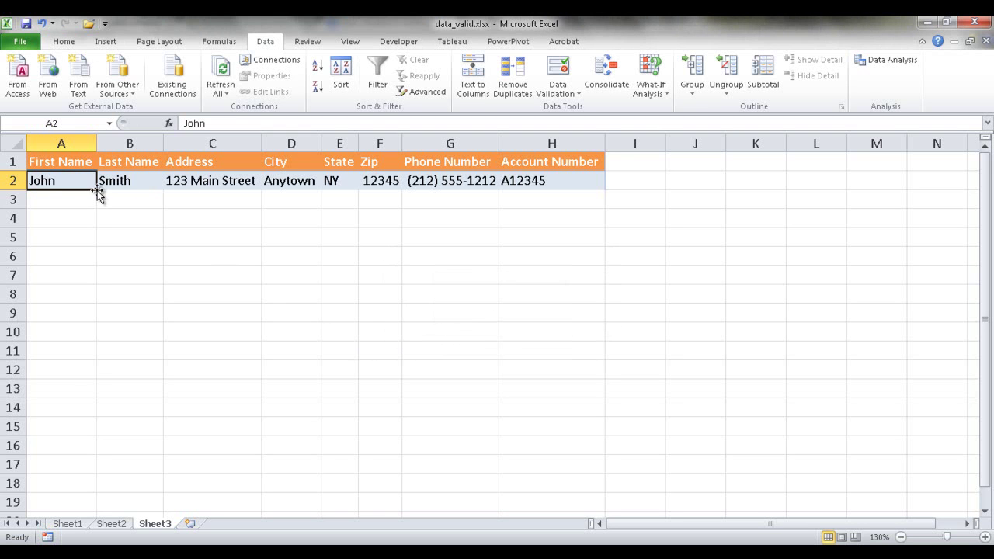
Enter 123 in A3 and review the First Name cells A2 to A16
{"action": "left_click", "coordinate": [62, 202]}
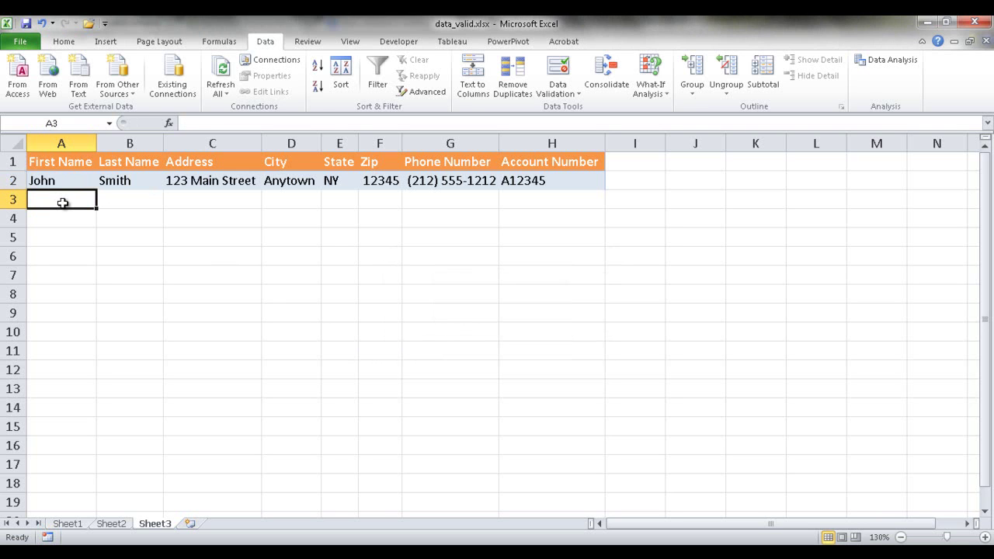
{"action": "type", "text": "123"}
{"action": "key", "text": "Return"}
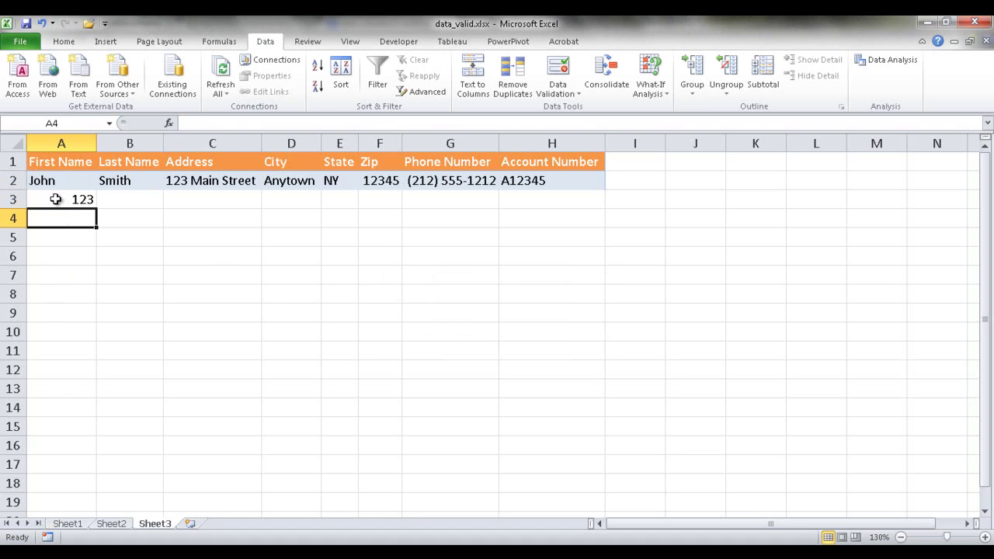
{"action": "left_click", "coordinate": [75, 200]}
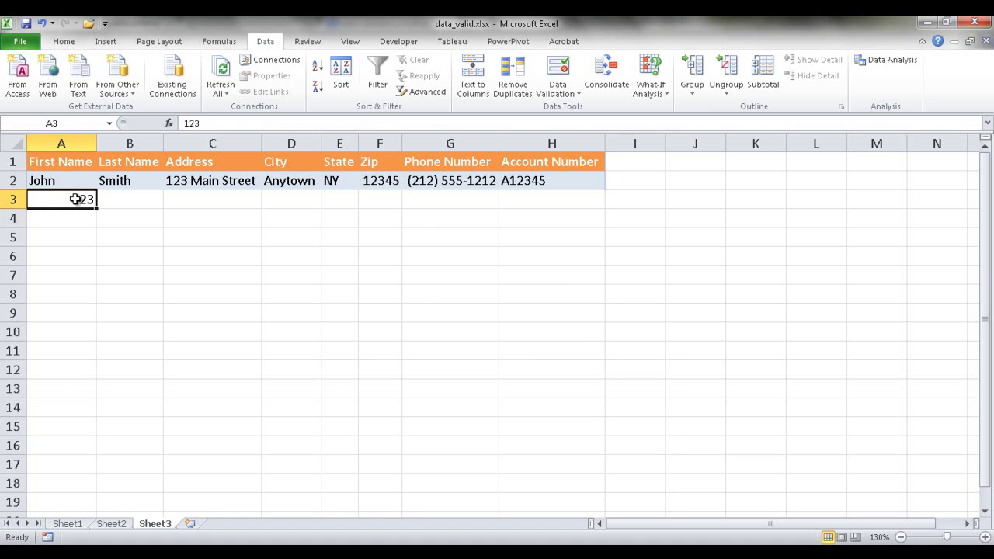
{"action": "left_click", "coordinate": [78, 183]}
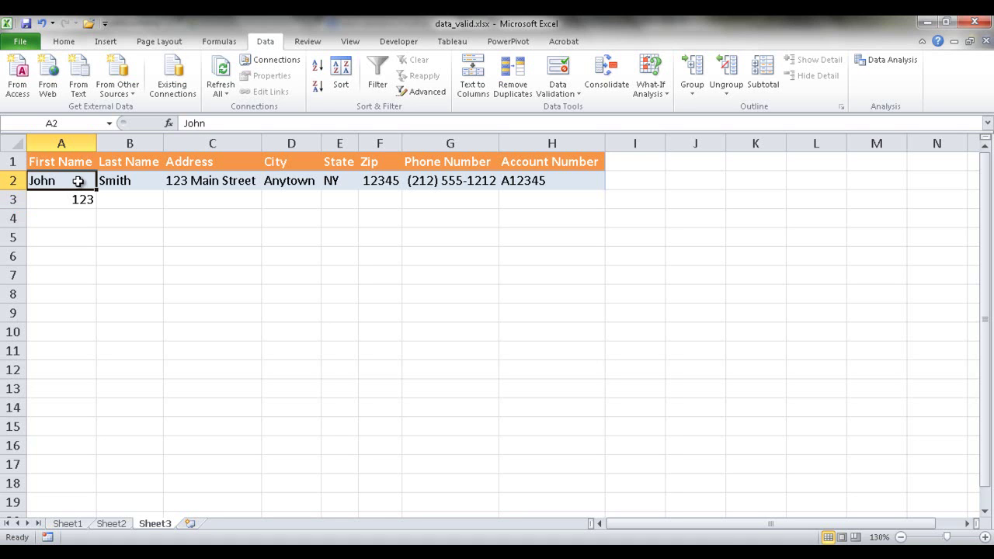
{"action": "left_click_drag", "start_coordinate": [79, 180], "coordinate": [70, 452]}
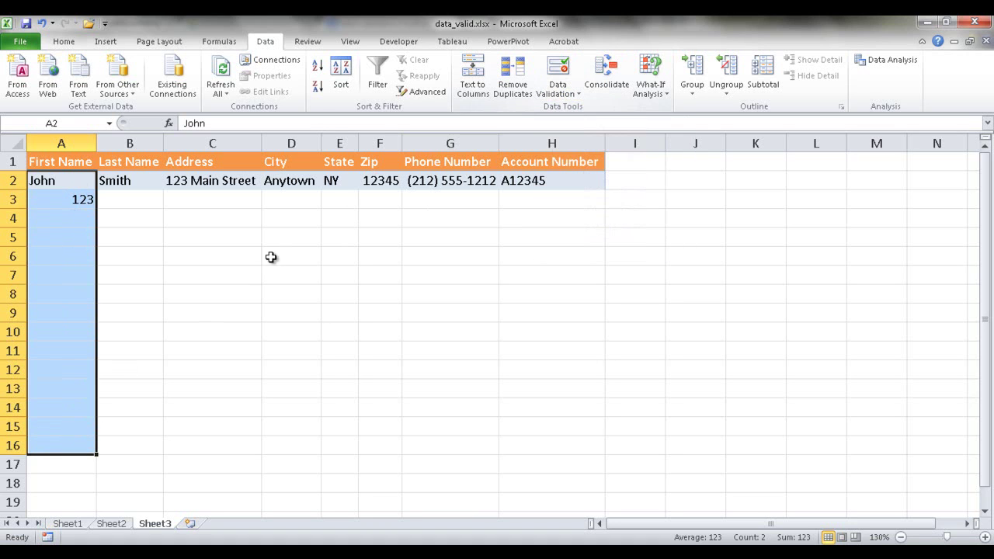
Open Create Table for $A$1:$H$2 with headers, starting from the contact data in A2
{"action": "left_click", "coordinate": [59, 199]}
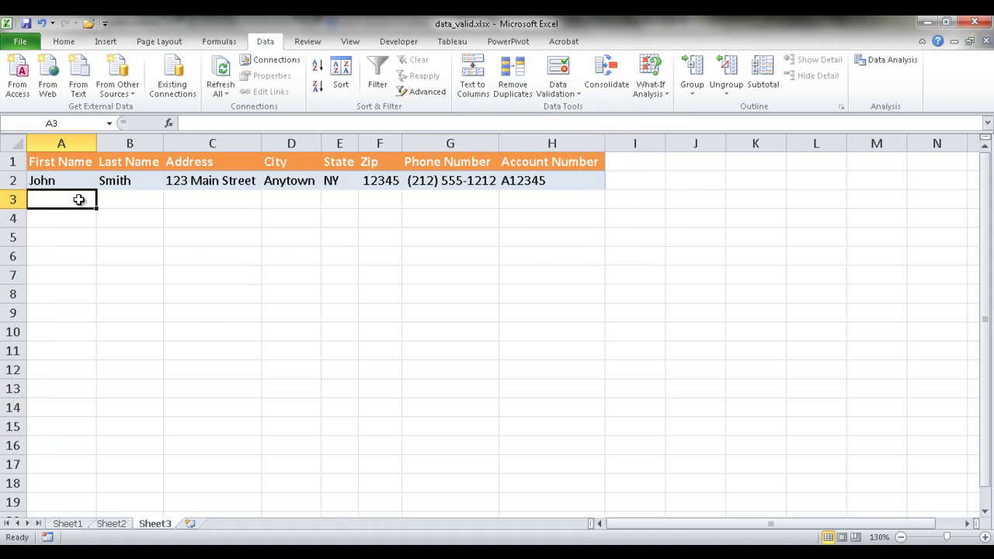
{"action": "left_click", "coordinate": [66, 180]}
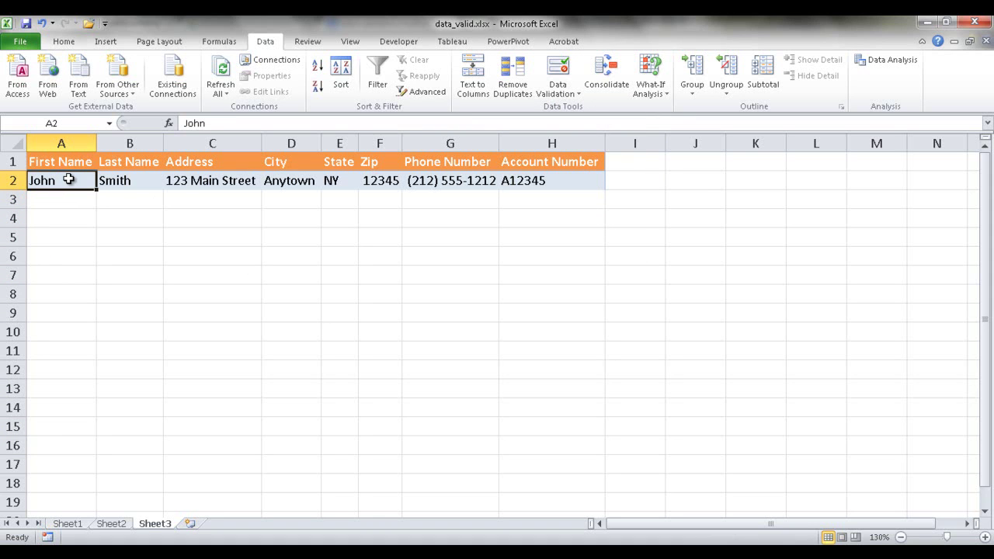
{"action": "key", "text": "ctrl+t"}
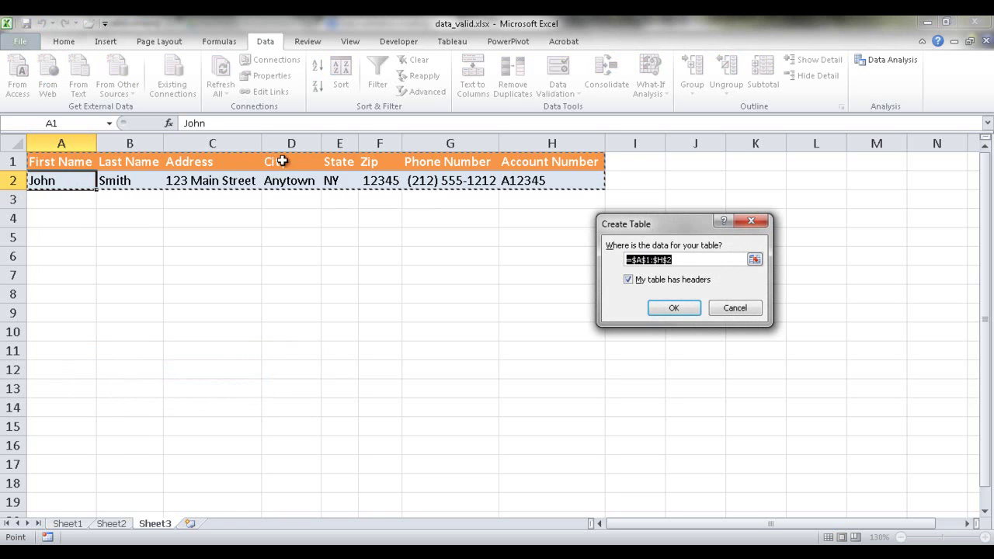
Create the table from A1:H2 and add jane as the first name in A3
{"action": "left_click", "coordinate": [672, 308]}
{"action": "left_click", "coordinate": [461, 261]}
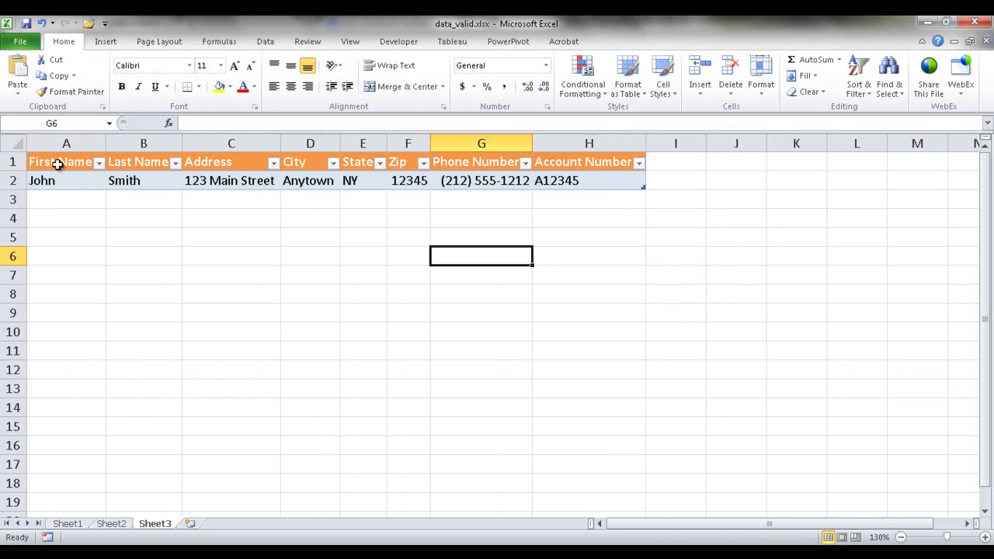
{"action": "left_click", "coordinate": [56, 199]}
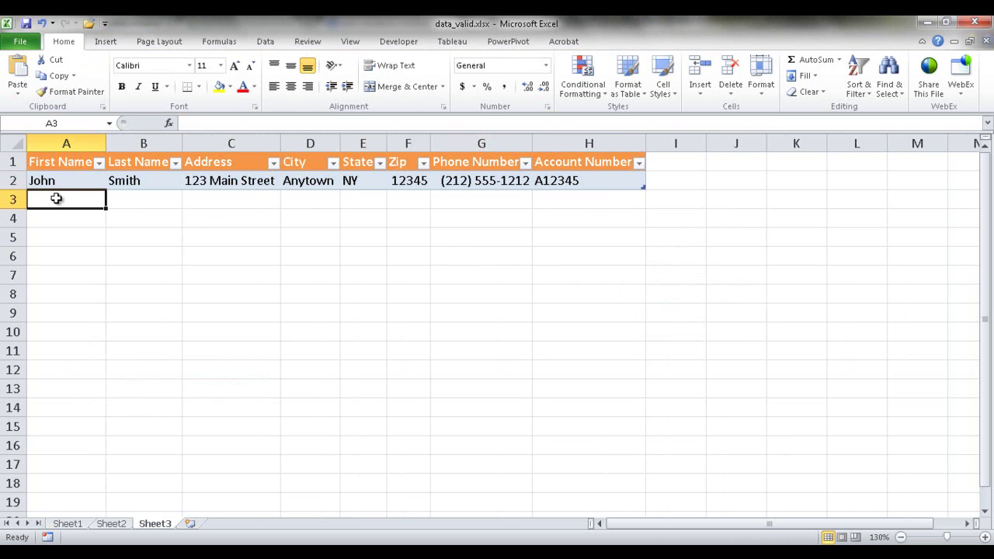
{"action": "type", "text": "jane"}
{"action": "key", "text": "Return"}
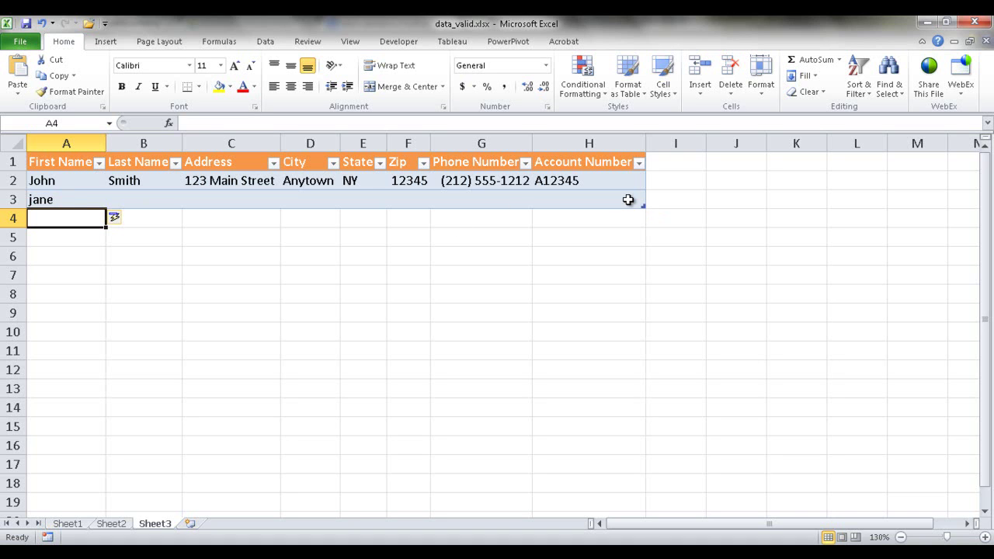
Add sally as the first name in a new row 4, then test 12345 in A5
{"action": "left_click", "coordinate": [70, 199]}
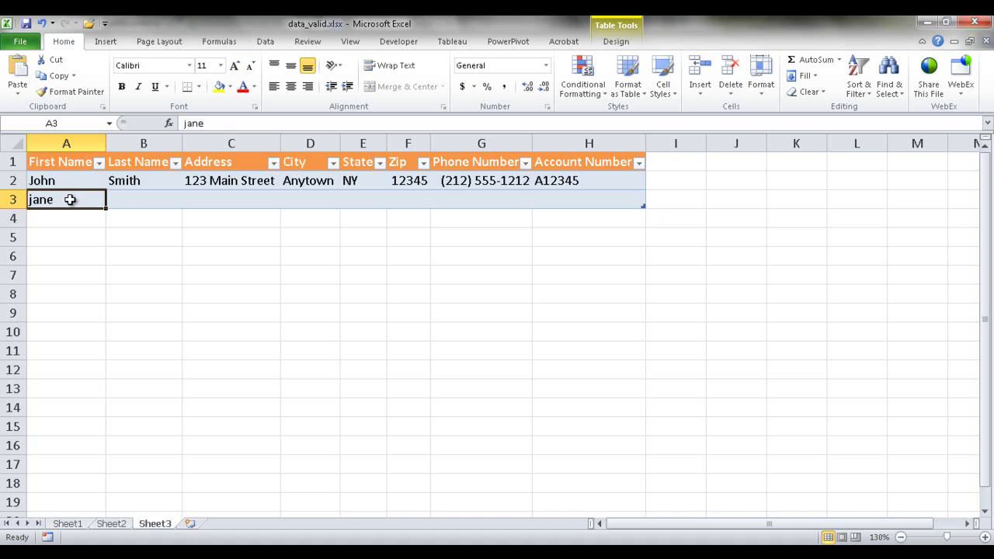
{"action": "left_click", "coordinate": [584, 195]}
{"action": "key", "text": "Tab"}
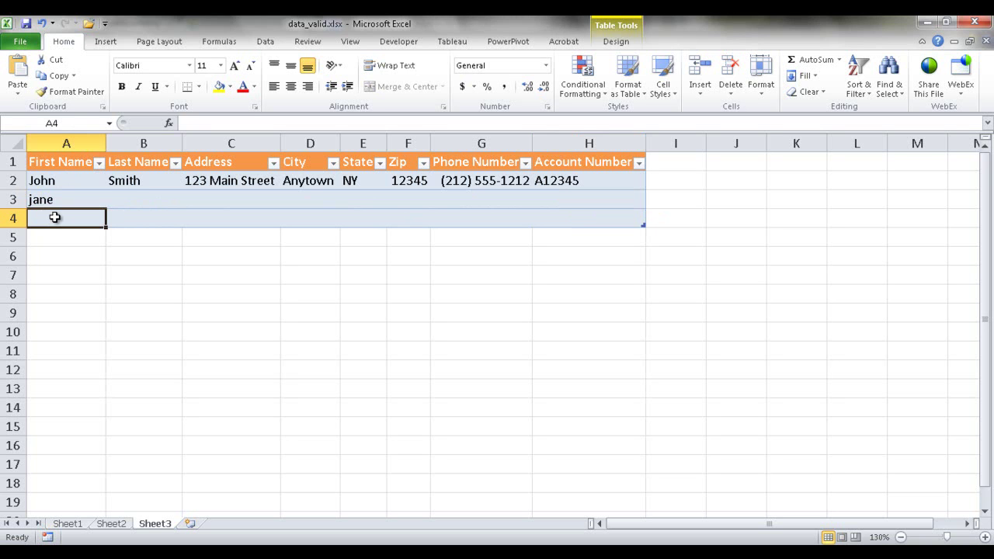
{"action": "type", "text": "sally"}
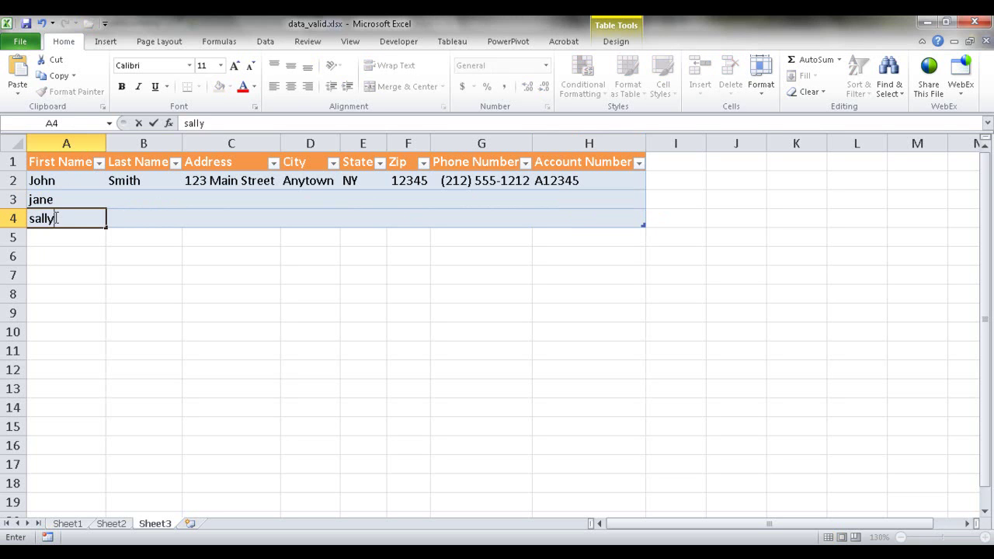
{"action": "key", "text": "Return"}
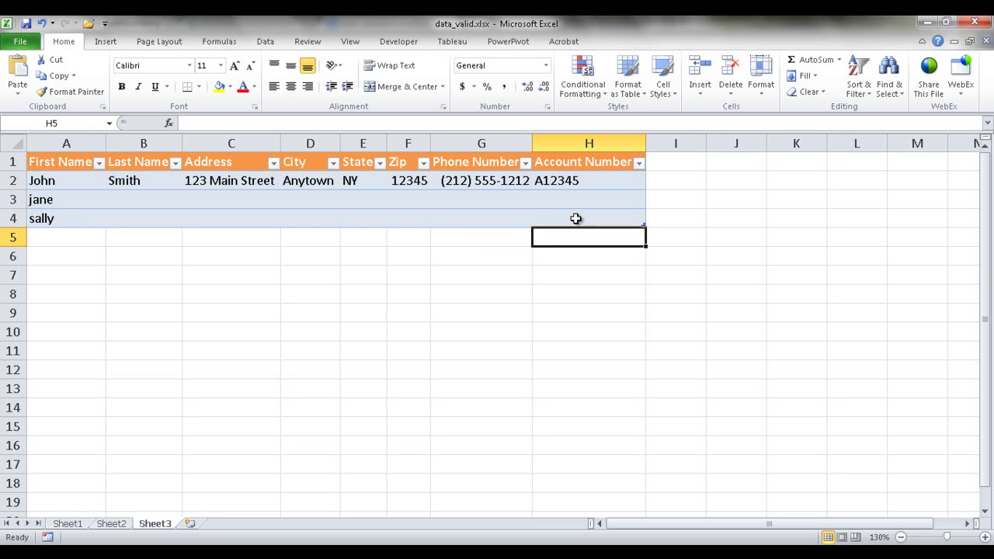
{"action": "type", "text": "12345"}
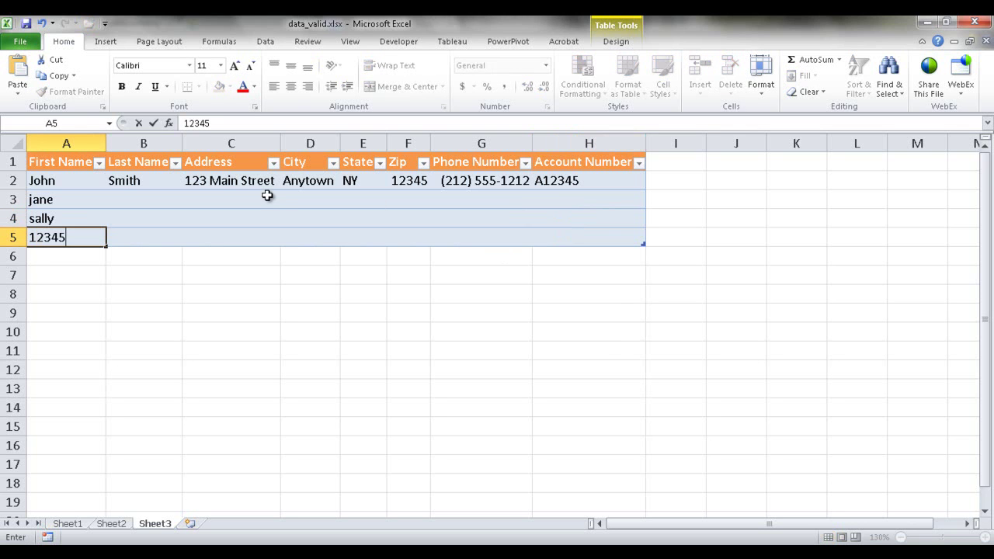
{"action": "key", "text": "Return"}
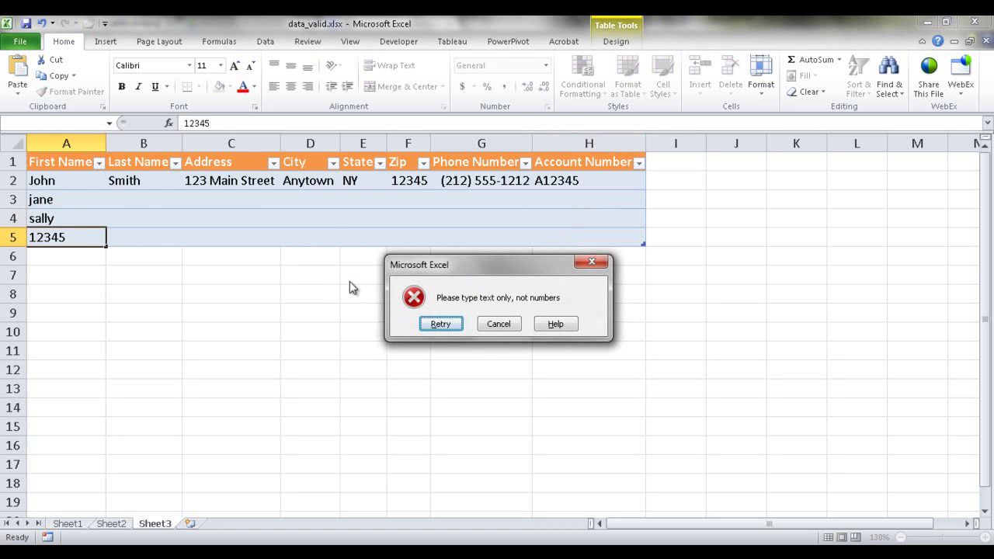
{"action": "left_click", "coordinate": [510, 327]}
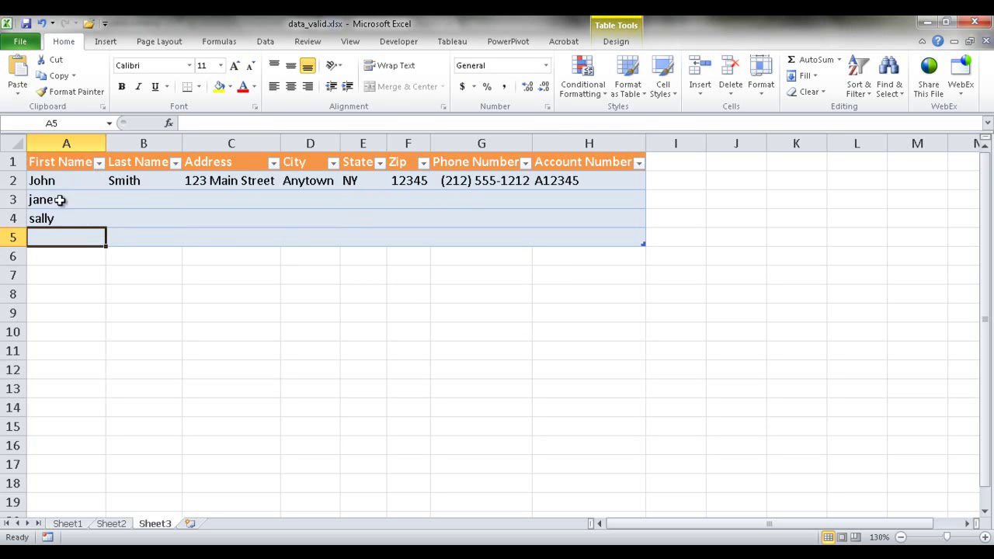
{"action": "left_click_drag", "start_coordinate": [12, 200], "coordinate": [10, 236]}
{"action": "right_click", "coordinate": [11, 235]}
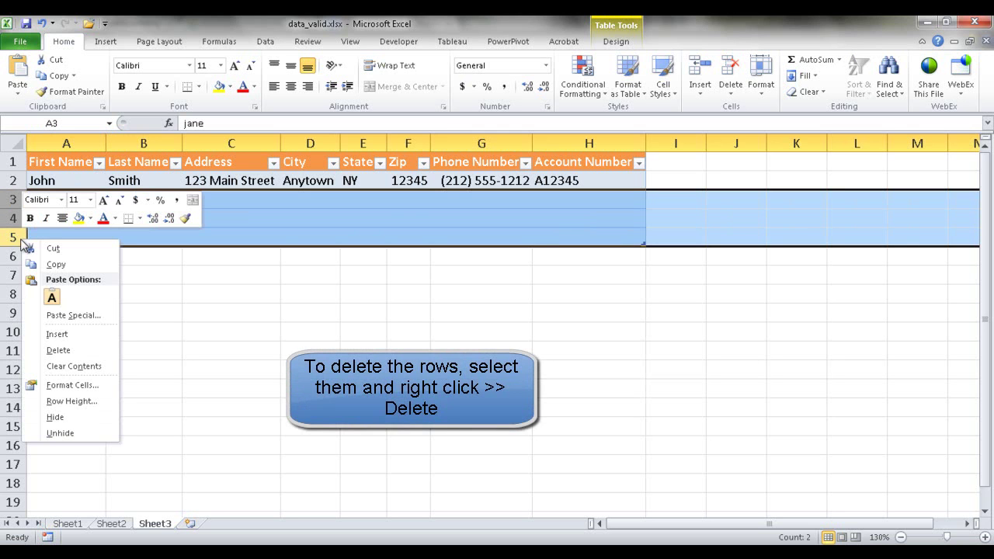
{"action": "left_click", "coordinate": [74, 350]}
{"action": "left_click", "coordinate": [107, 216]}
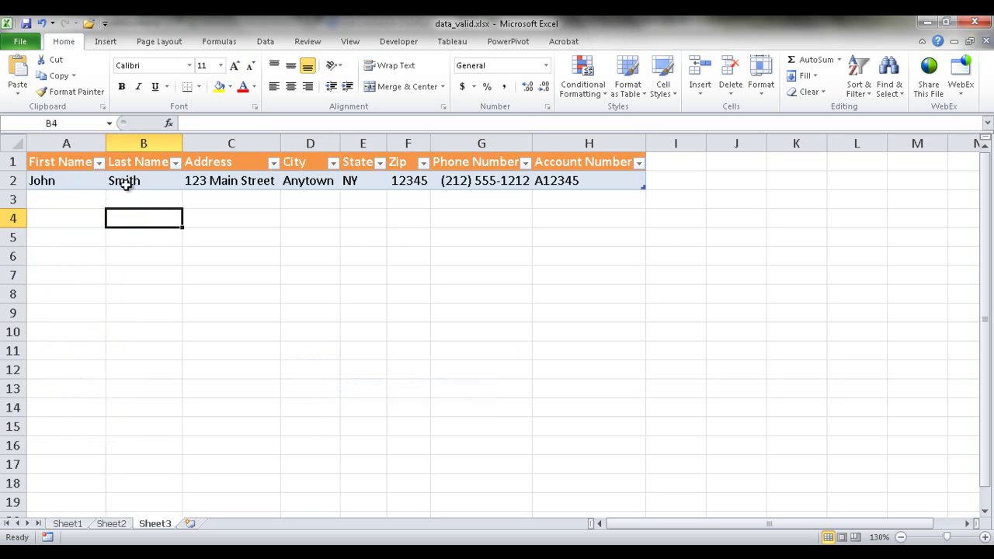
{"action": "left_click", "coordinate": [74, 187]}
{"action": "left_click", "coordinate": [142, 181]}
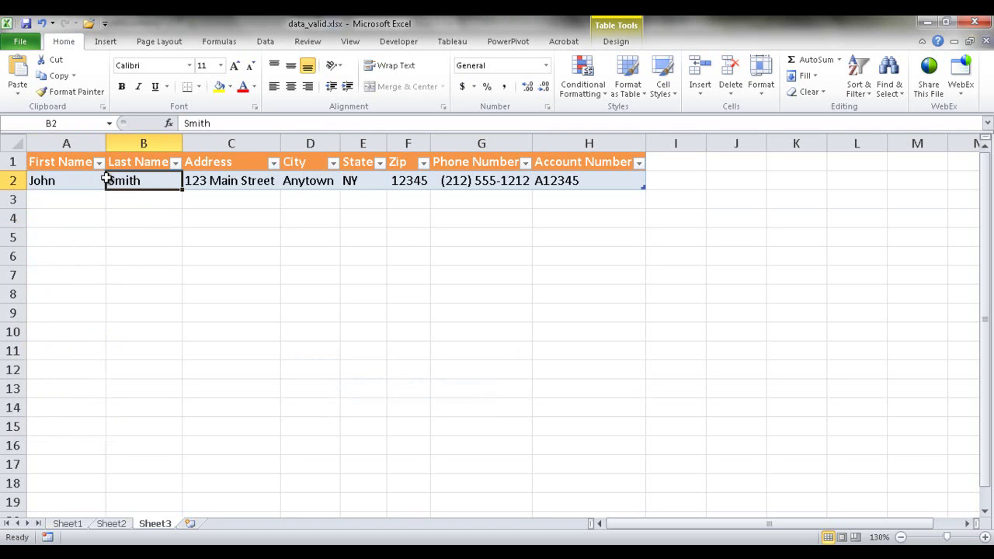
Set B2's validation to Custom with the formula =ISTEXT(B2)
{"action": "left_click", "coordinate": [590, 89]}
{"action": "left_click", "coordinate": [265, 41]}
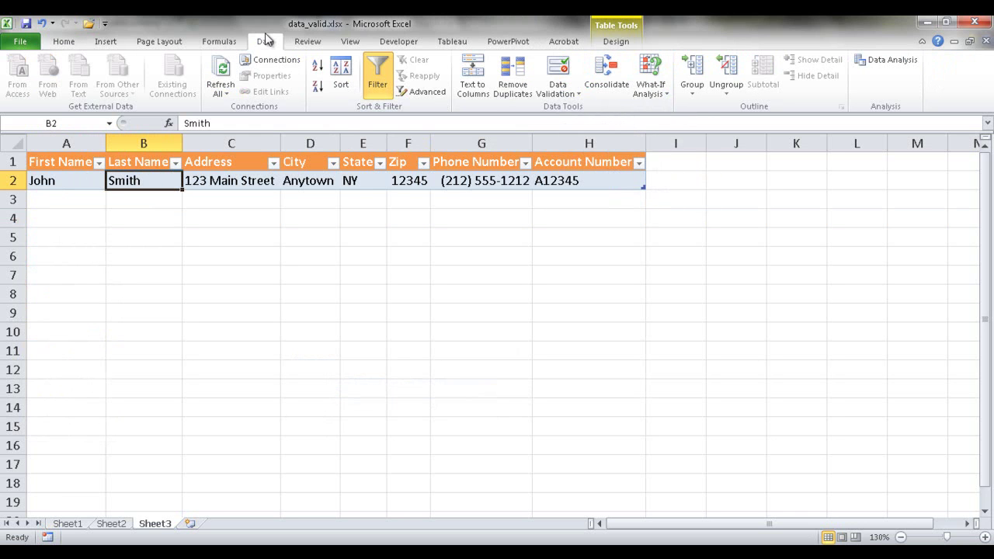
{"action": "left_click", "coordinate": [549, 91]}
{"action": "left_click", "coordinate": [584, 106]}
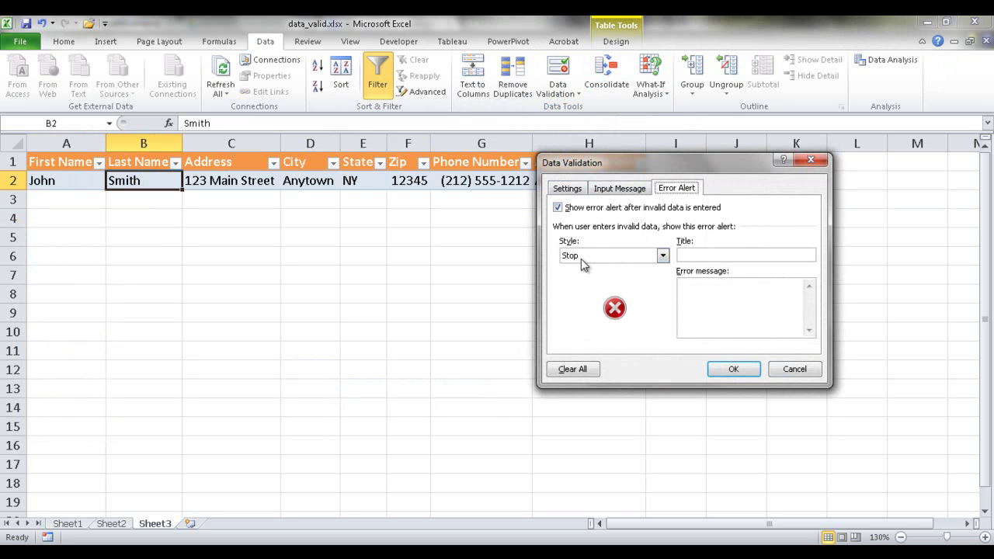
{"action": "left_click", "coordinate": [578, 191]}
{"action": "left_click", "coordinate": [581, 236]}
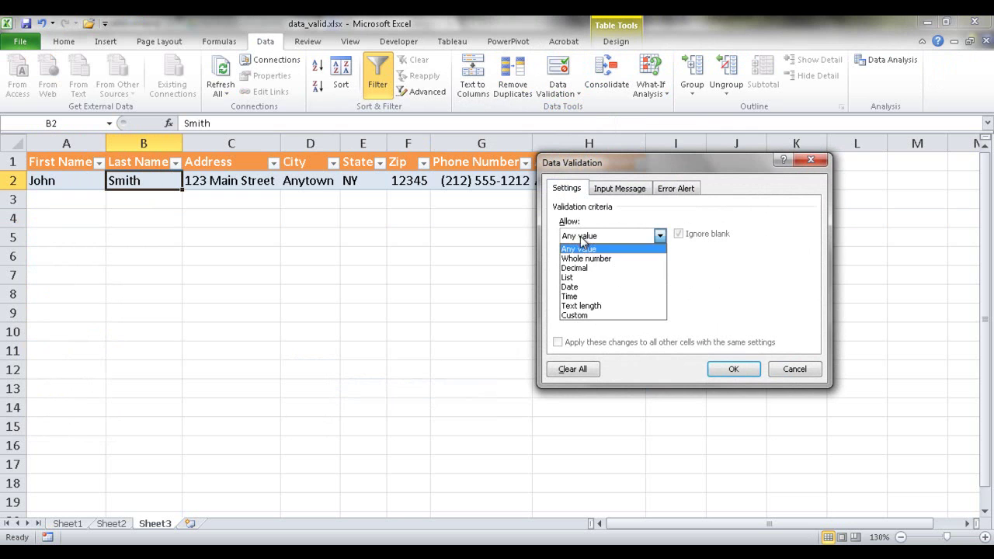
{"action": "left_click", "coordinate": [575, 315]}
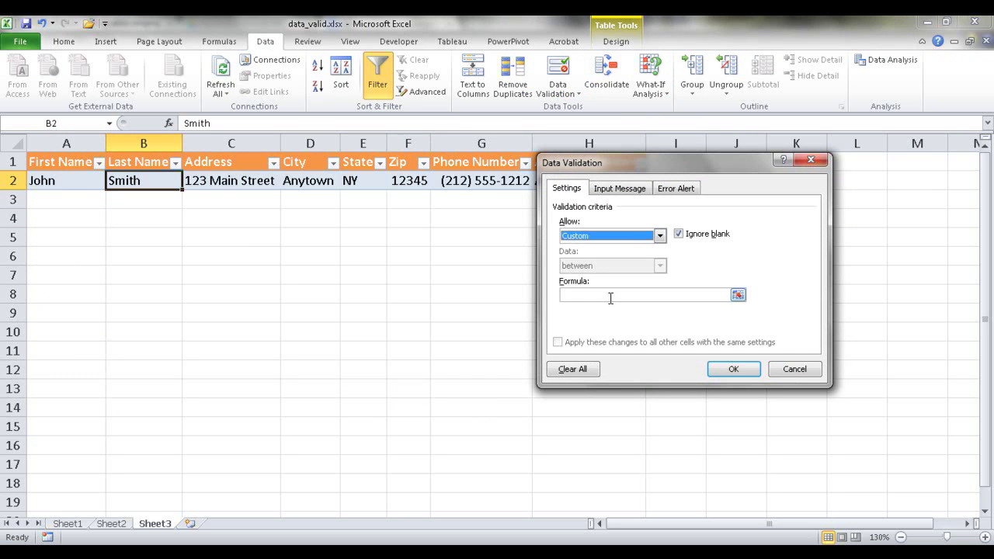
{"action": "left_click", "coordinate": [611, 296]}
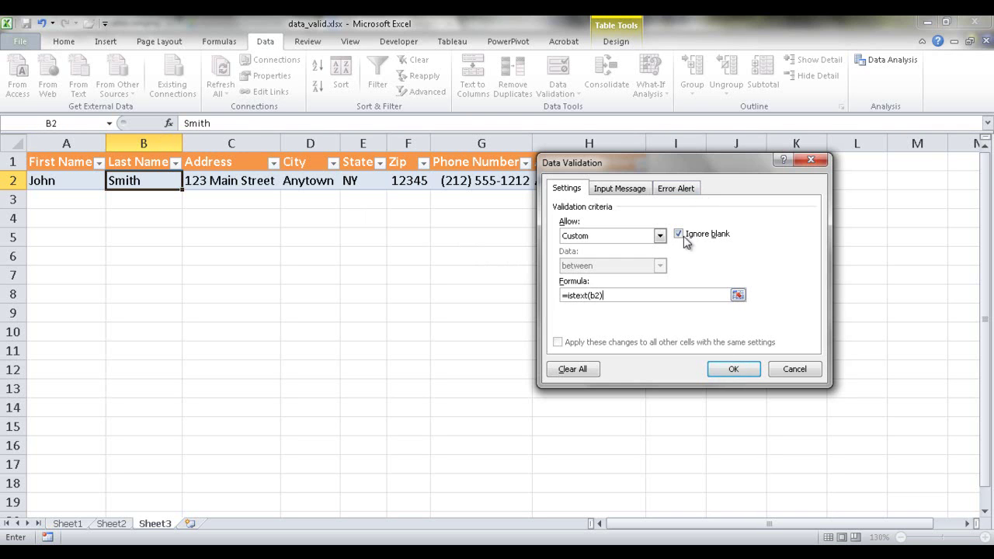
Add the error message 'Please use text, not numbers' and apply the rule
{"action": "left_click", "coordinate": [672, 188]}
{"action": "left_click", "coordinate": [702, 290]}
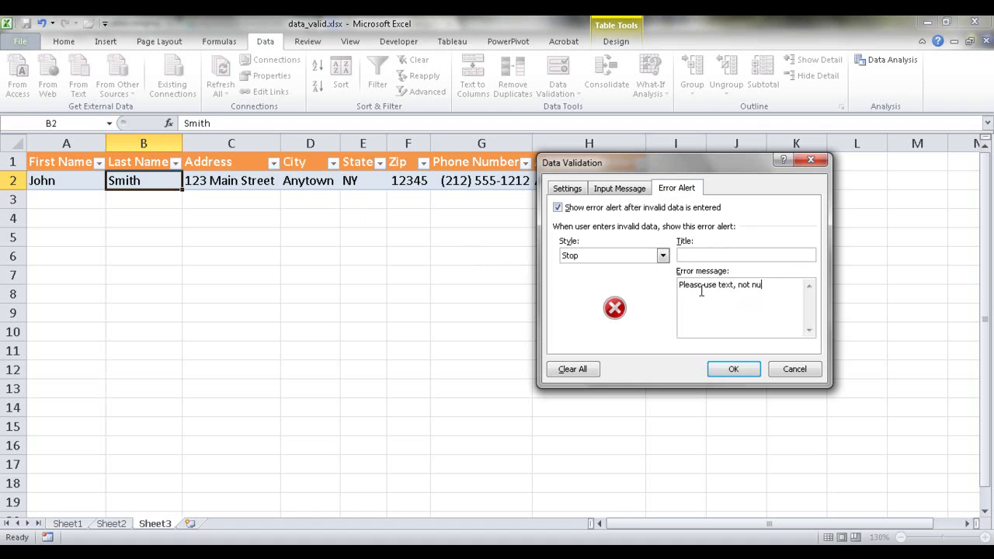
{"action": "left_click", "coordinate": [742, 368]}
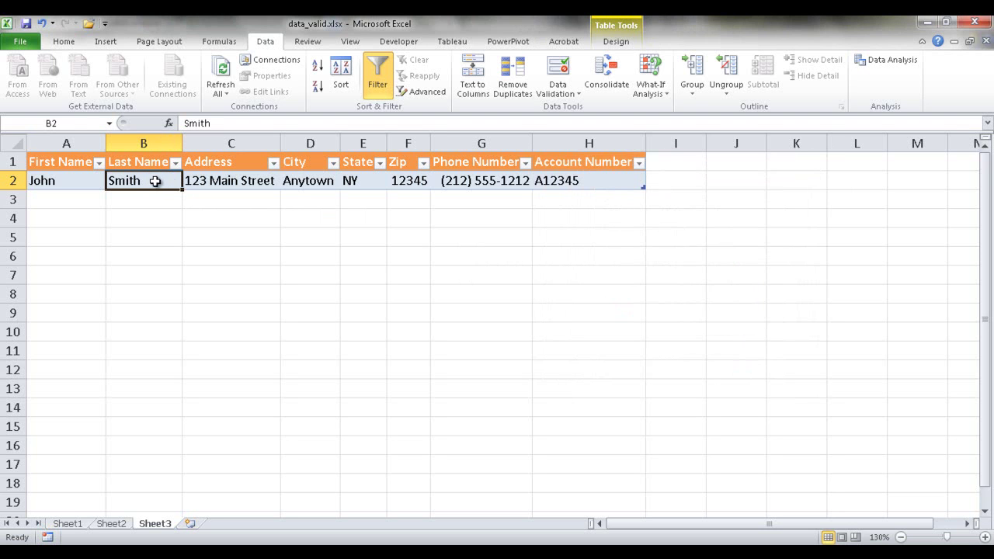
Add a new table row and confirm 1234 is rejected in its Last Name cell
{"action": "left_click", "coordinate": [595, 181]}
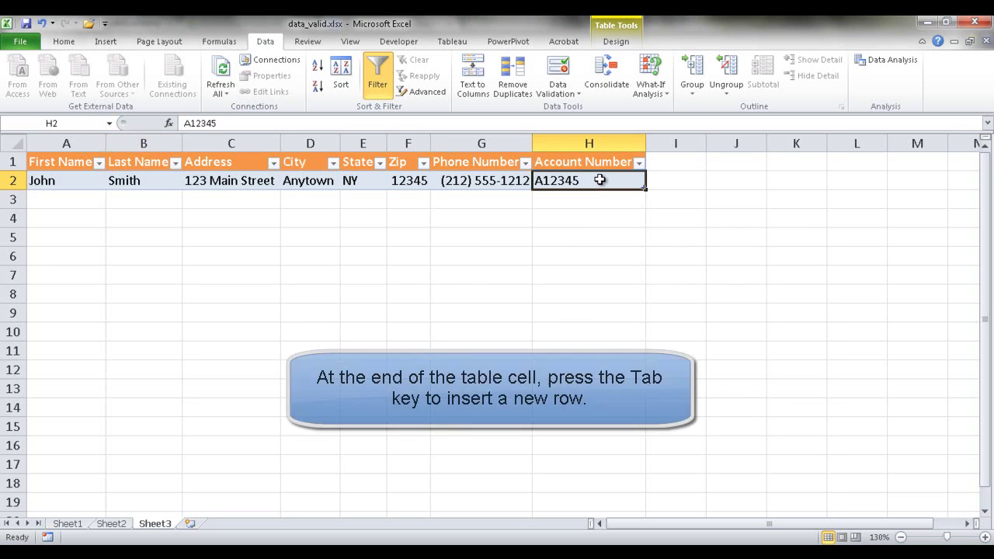
{"action": "key", "text": "Tab"}
{"action": "left_click", "coordinate": [133, 196]}
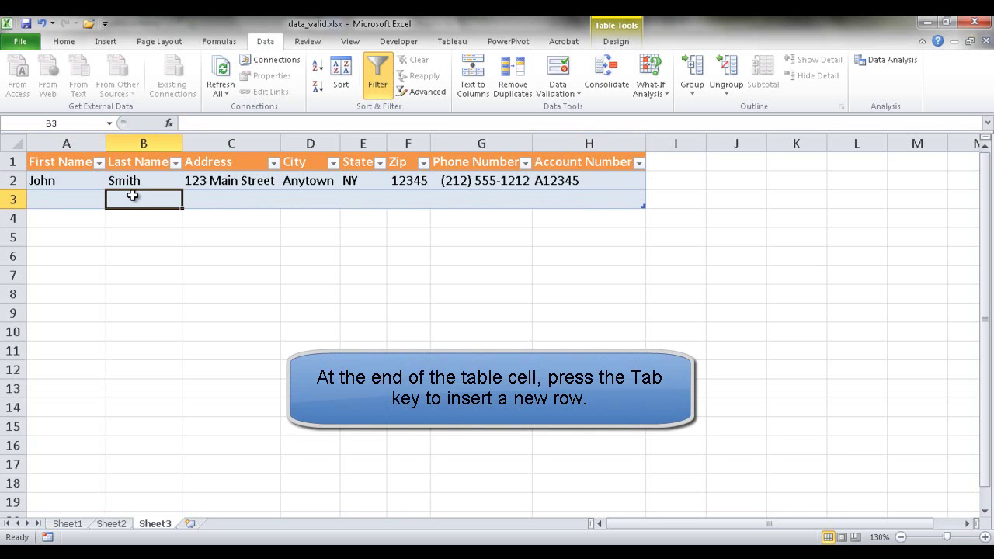
{"action": "type", "text": "123"}
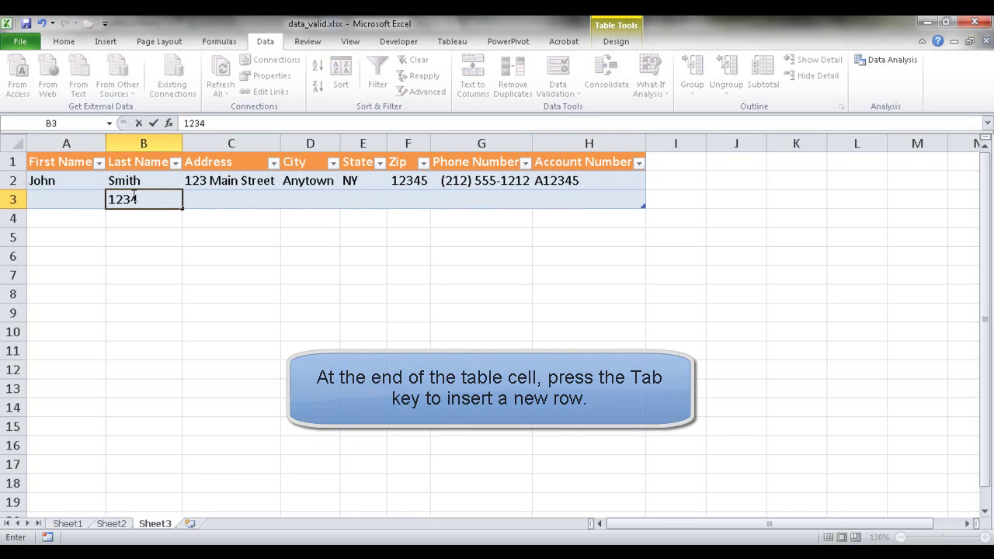
{"action": "type", "text": "4"}
{"action": "key", "text": "Tab"}
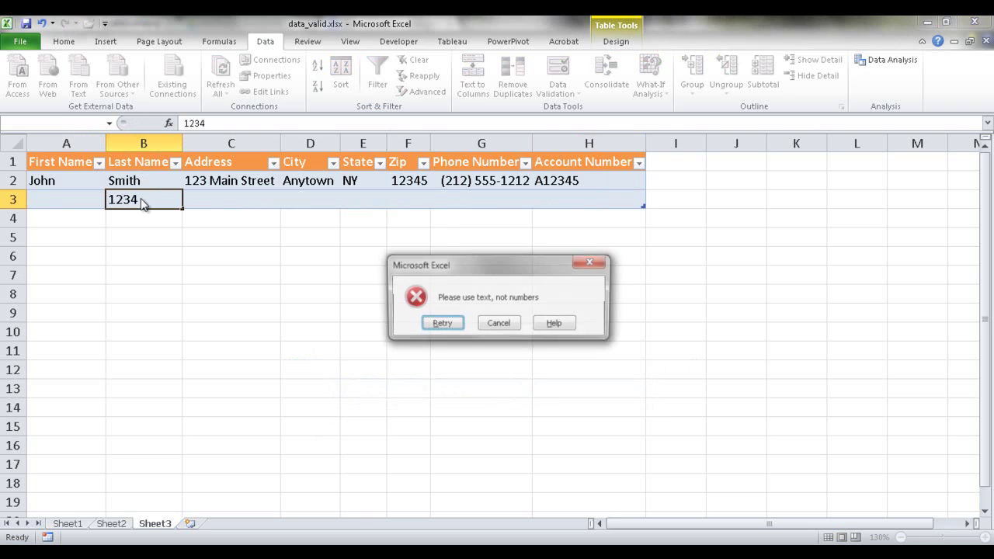
{"action": "left_click", "coordinate": [498, 324]}
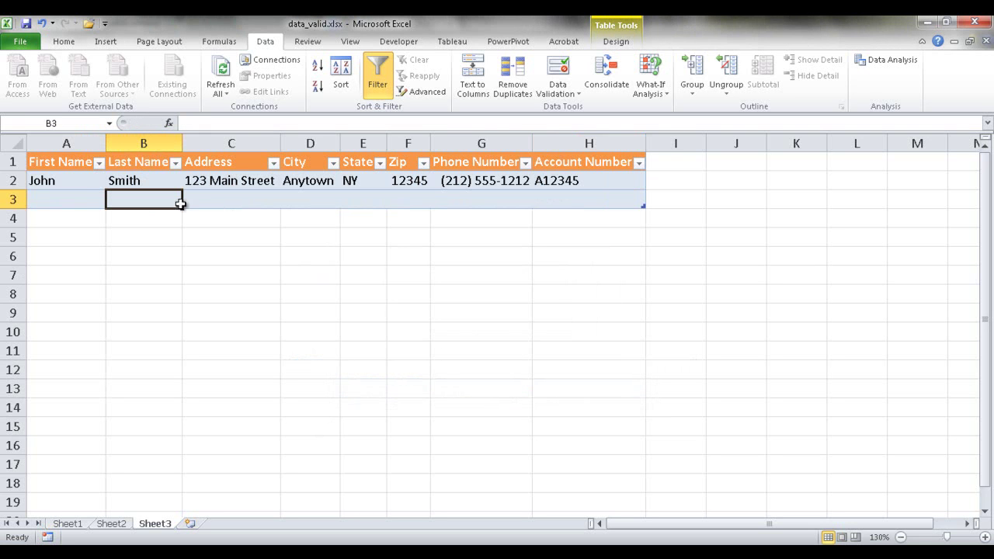
Check that the text-only validation rule carried over to B3, closing without changes
{"action": "left_click", "coordinate": [546, 89]}
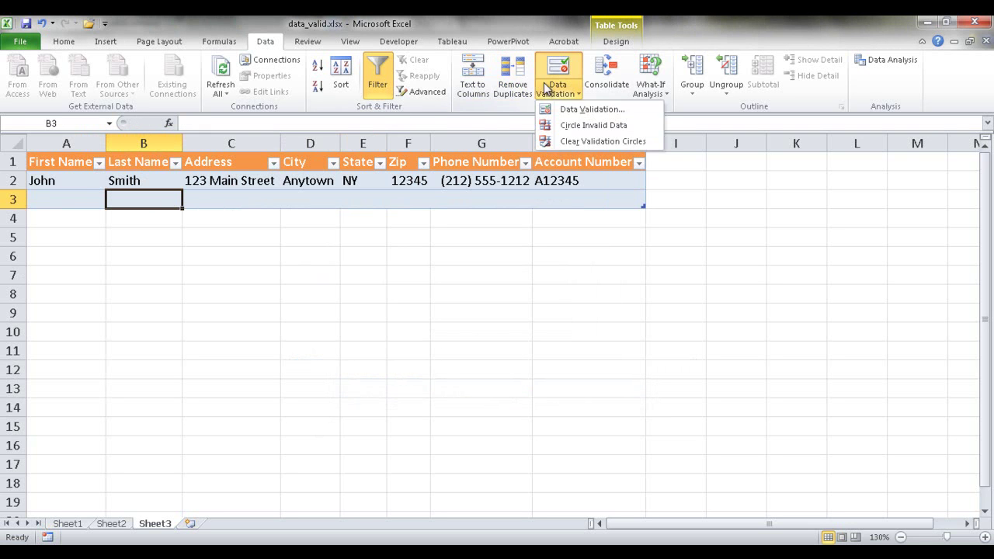
{"action": "left_click", "coordinate": [578, 110]}
{"action": "left_click", "coordinate": [568, 189]}
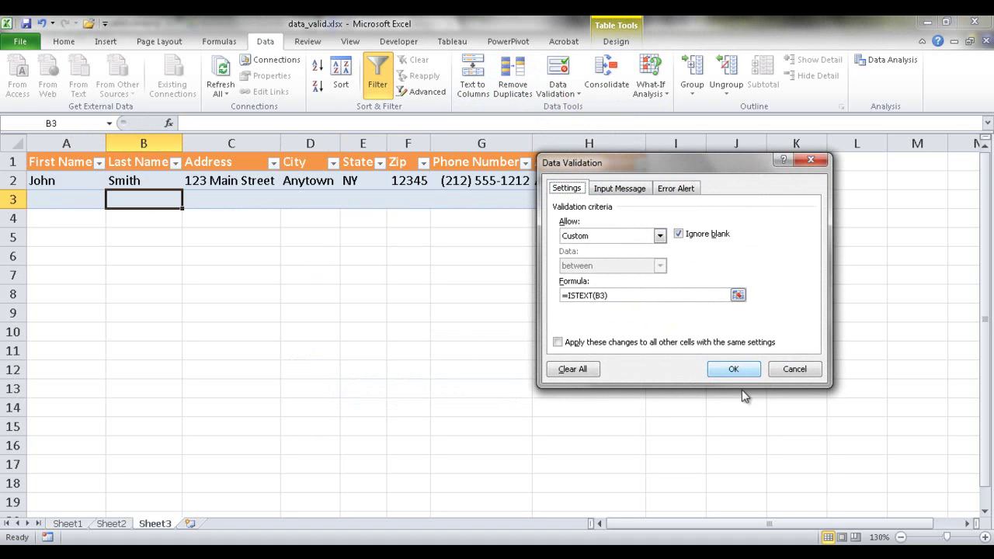
{"action": "left_click", "coordinate": [794, 369]}
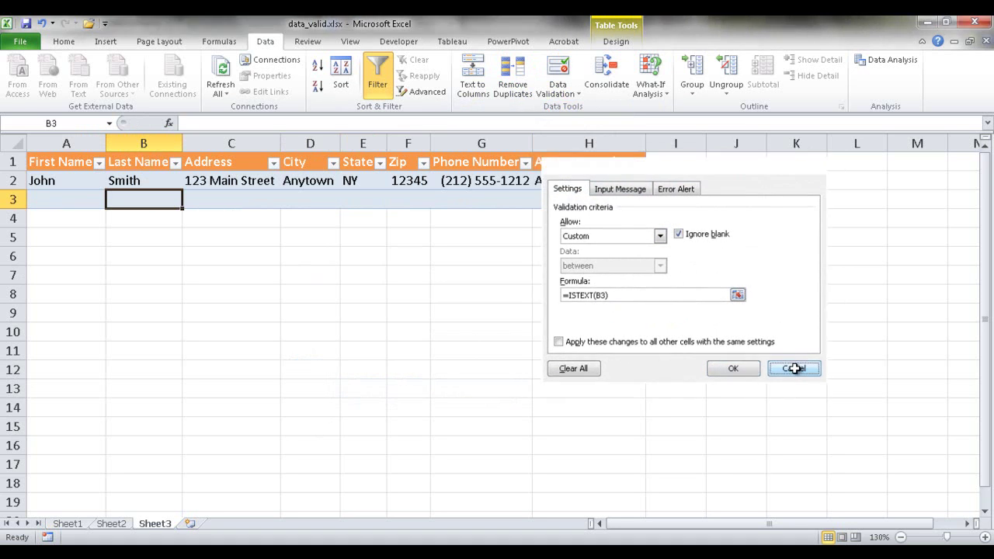
Delete the test row 3, leaving only John's record in the table
{"action": "left_click", "coordinate": [10, 198]}
{"action": "right_click", "coordinate": [12, 200]}
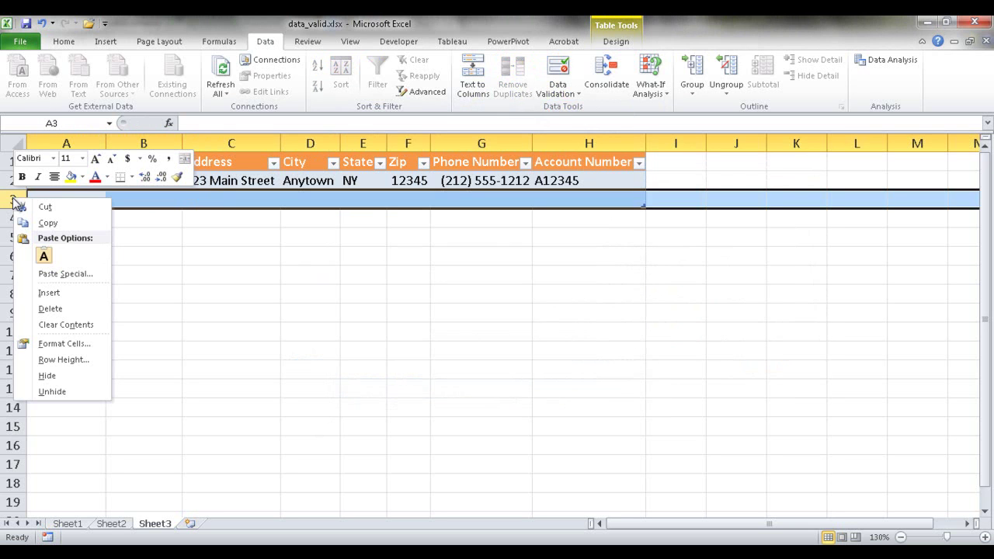
{"action": "left_click", "coordinate": [66, 311]}
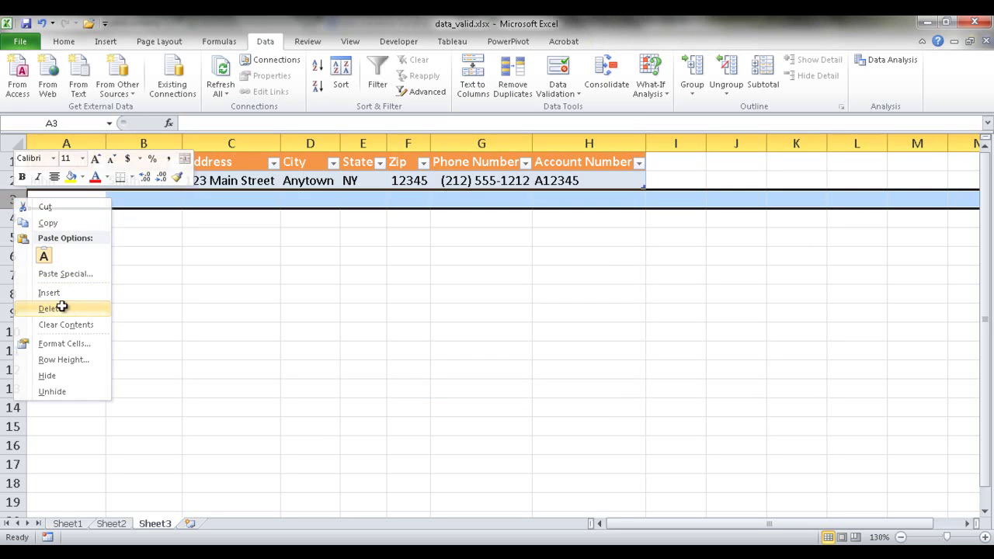
{"action": "left_click", "coordinate": [232, 180]}
{"action": "left_click", "coordinate": [287, 184]}
{"action": "left_click", "coordinate": [368, 180]}
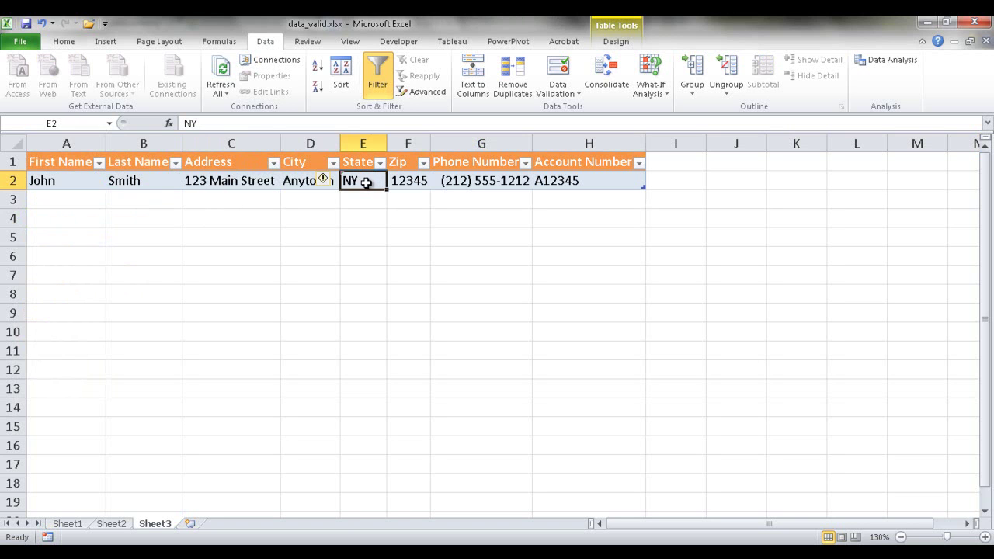
Give E2 a List validation sourced from the Sheet2 state abbreviations =Sheet2!$B$2:$B$51
{"action": "left_click", "coordinate": [566, 94]}
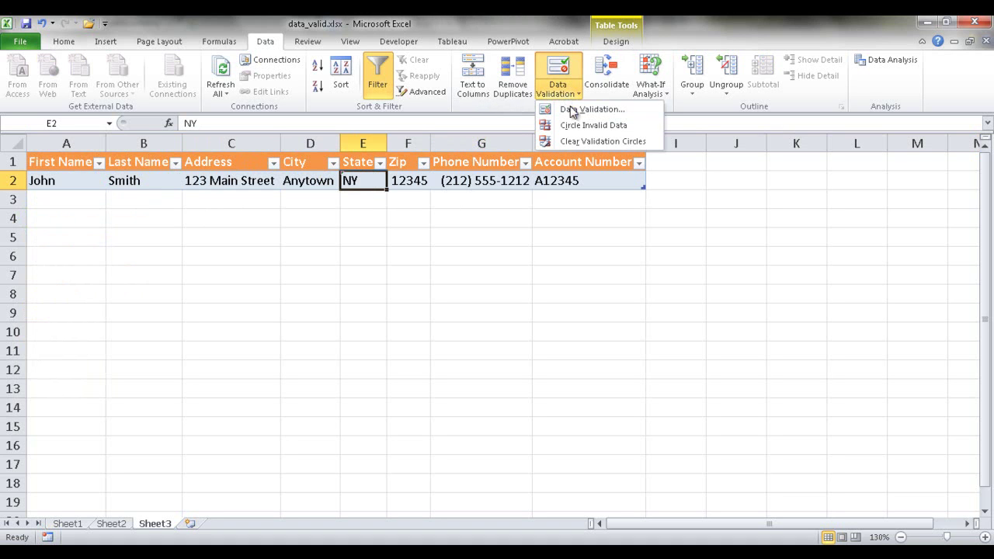
{"action": "left_click", "coordinate": [576, 115]}
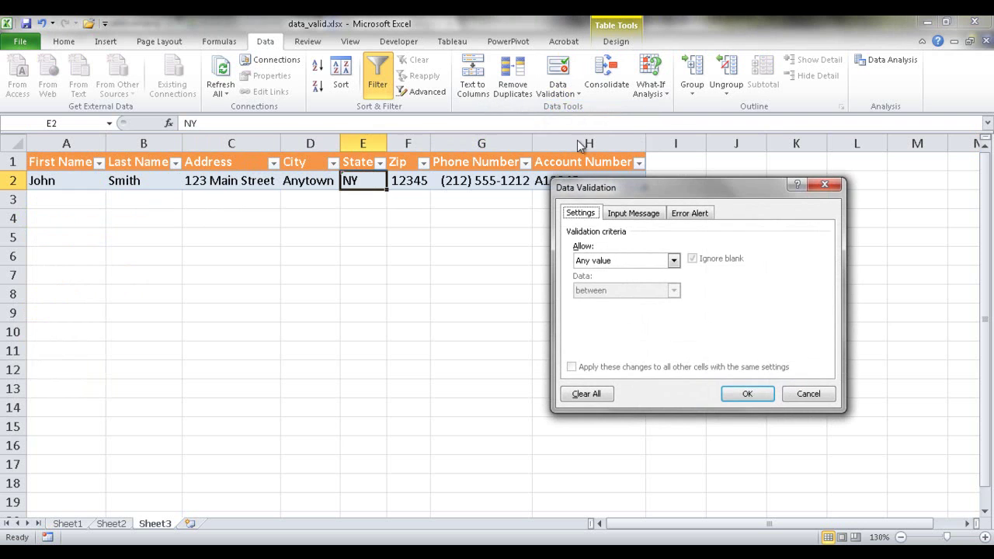
{"action": "left_click", "coordinate": [649, 267]}
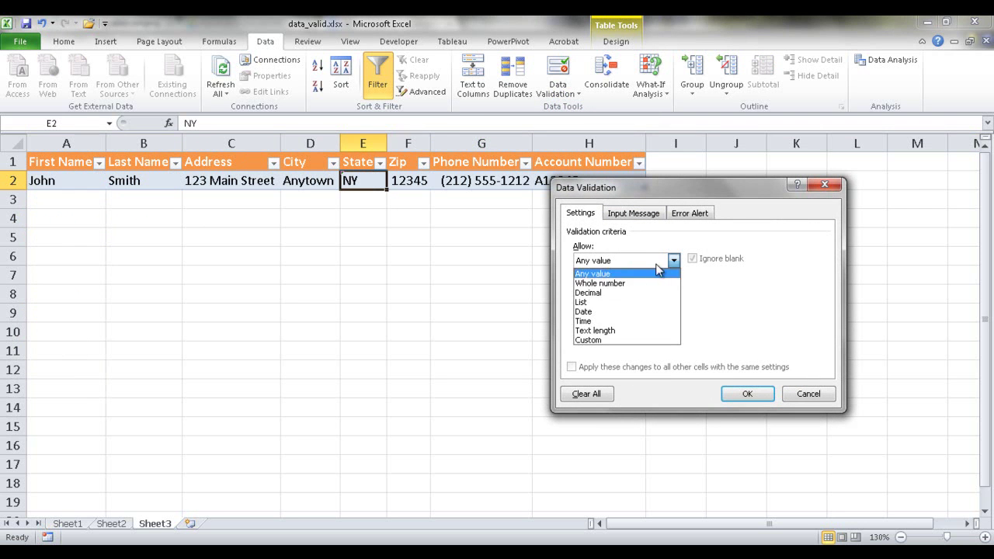
{"action": "left_click", "coordinate": [632, 304]}
{"action": "left_click", "coordinate": [596, 320]}
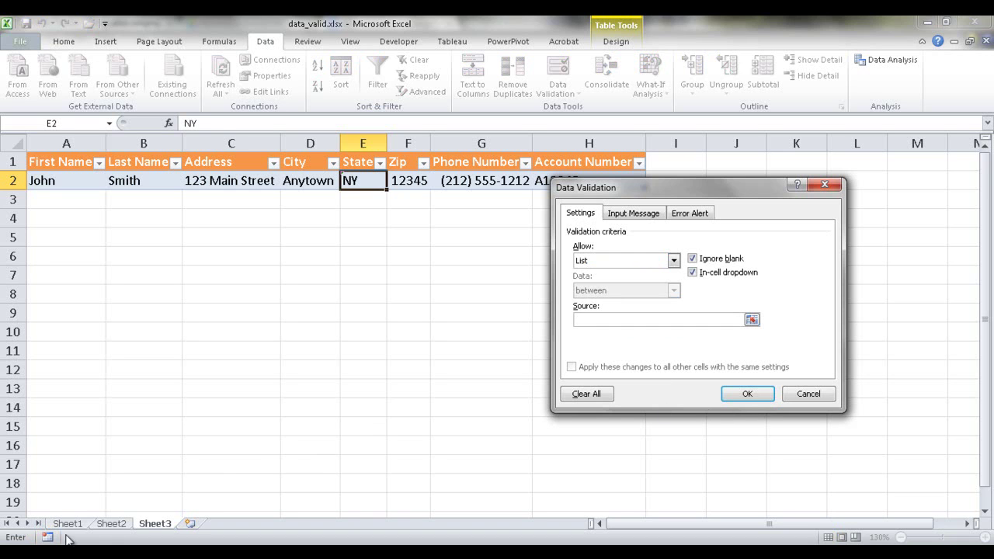
{"action": "left_click", "coordinate": [111, 524]}
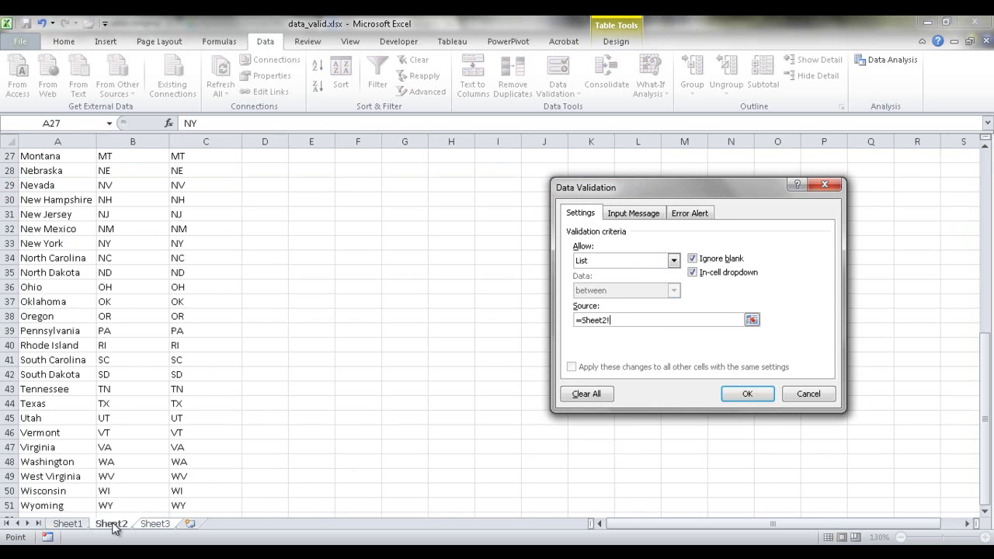
{"action": "left_click_drag", "start_coordinate": [989, 374], "coordinate": [988, 188]}
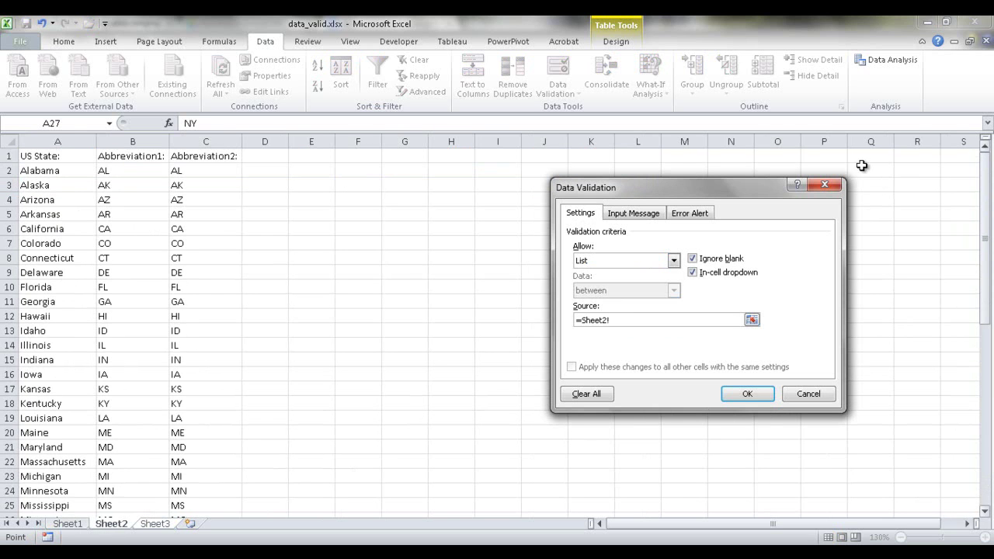
{"action": "left_click", "coordinate": [139, 171]}
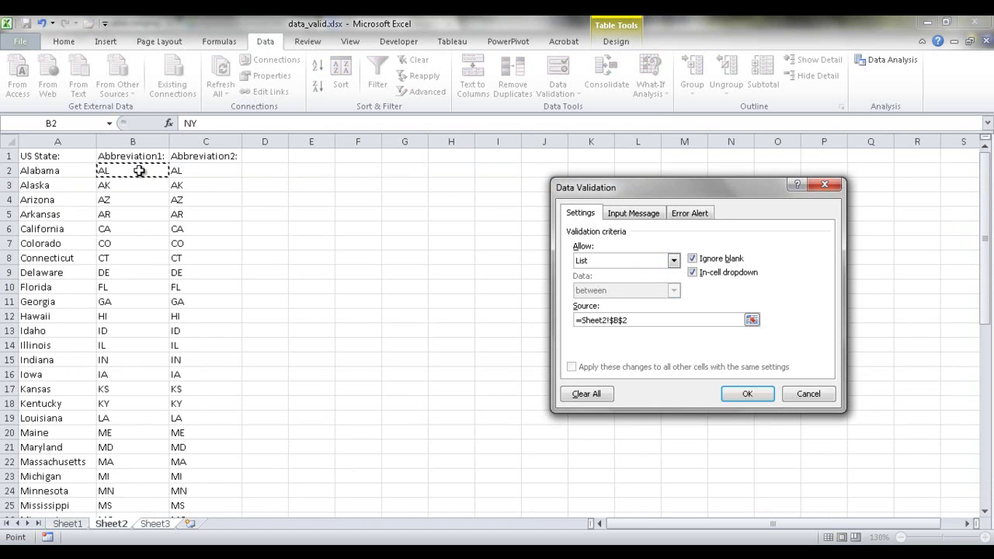
{"action": "key", "text": "ctrl+shift+Down"}
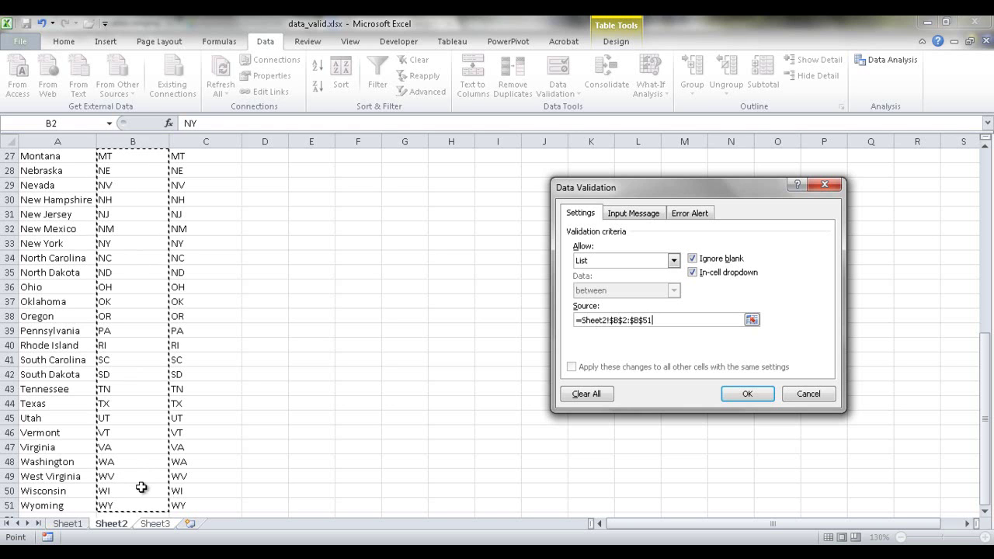
{"action": "left_click", "coordinate": [748, 394]}
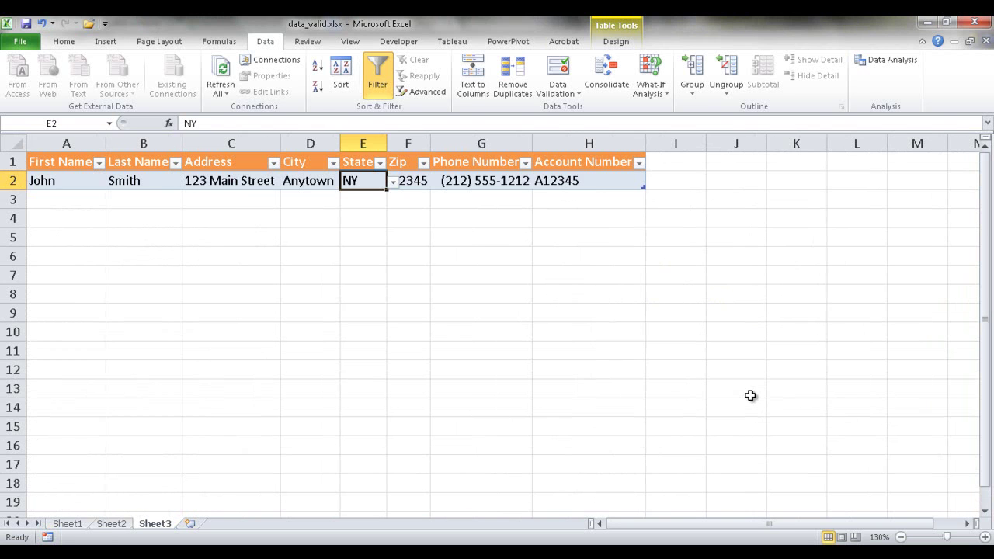
Try E2's State dropdown, picking AK and then CA, and close it
{"action": "left_click", "coordinate": [394, 182]}
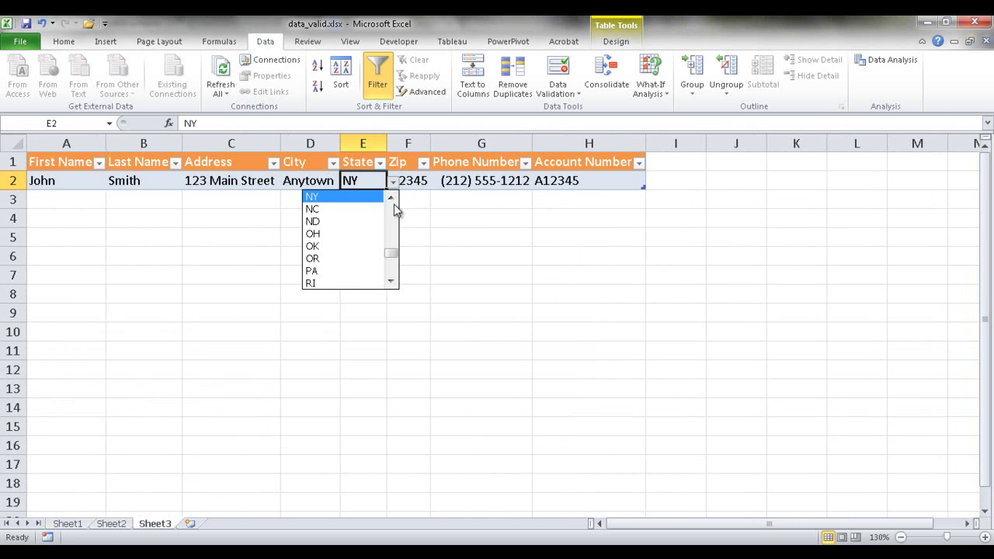
{"action": "left_click_drag", "start_coordinate": [393, 257], "coordinate": [383, 209]}
{"action": "left_click", "coordinate": [383, 208]}
{"action": "left_click", "coordinate": [394, 182]}
{"action": "left_click", "coordinate": [365, 235]}
{"action": "left_click", "coordinate": [394, 184]}
{"action": "left_click_drag", "start_coordinate": [392, 216], "coordinate": [391, 238]}
{"action": "left_click", "coordinate": [369, 172]}
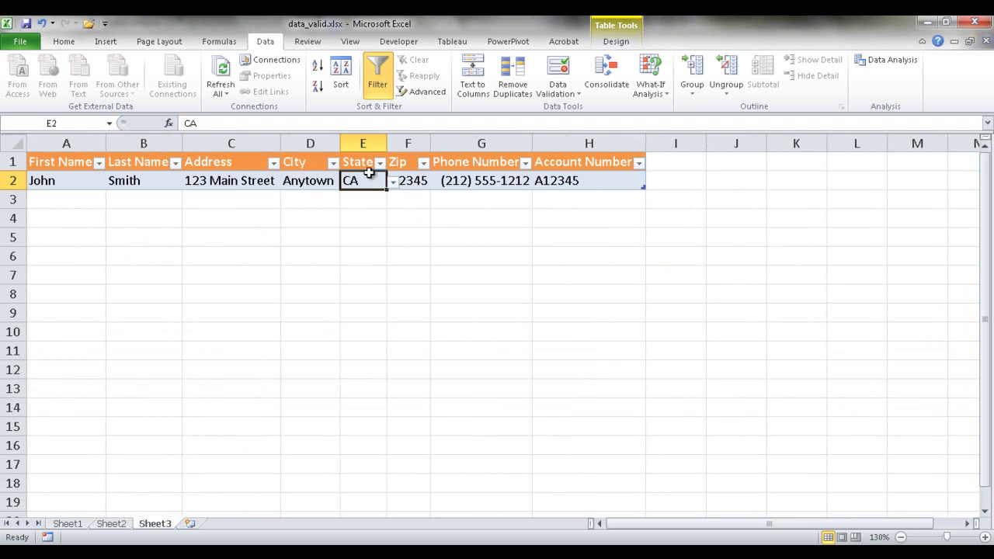
Enter the state in E2 as uppercase NY
{"action": "type", "text": "ny"}
{"action": "key", "text": "Return"}
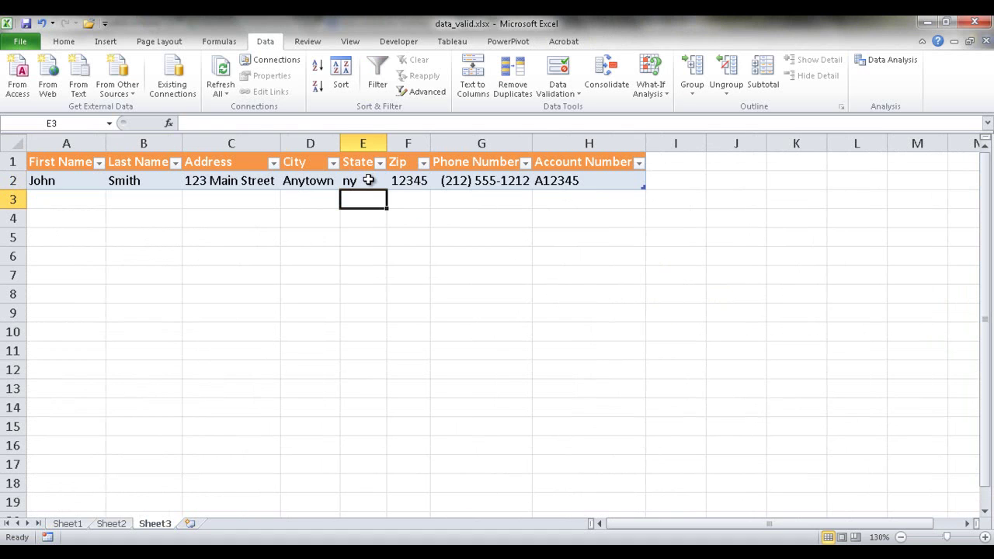
{"action": "left_click", "coordinate": [369, 180]}
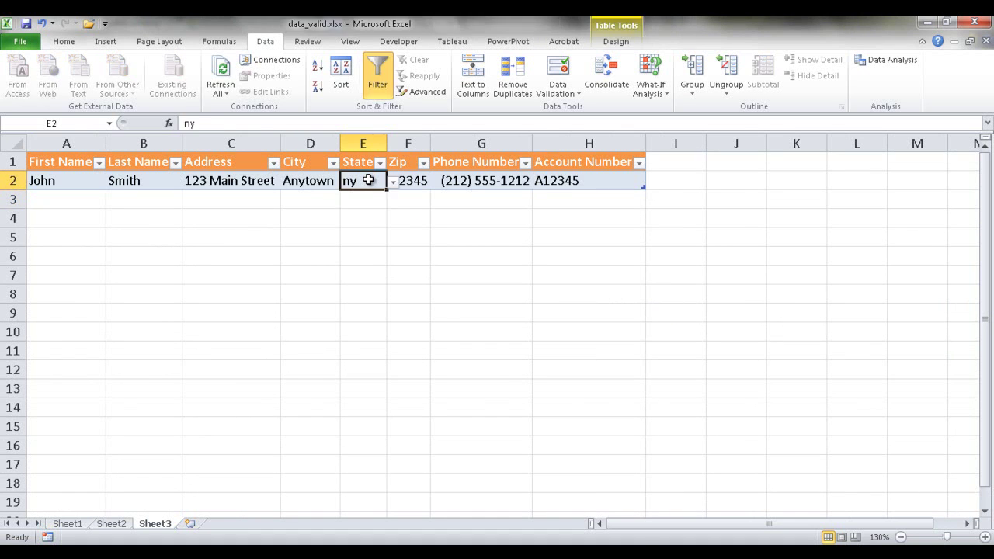
{"action": "type", "text": "NY"}
{"action": "key", "text": "Return"}
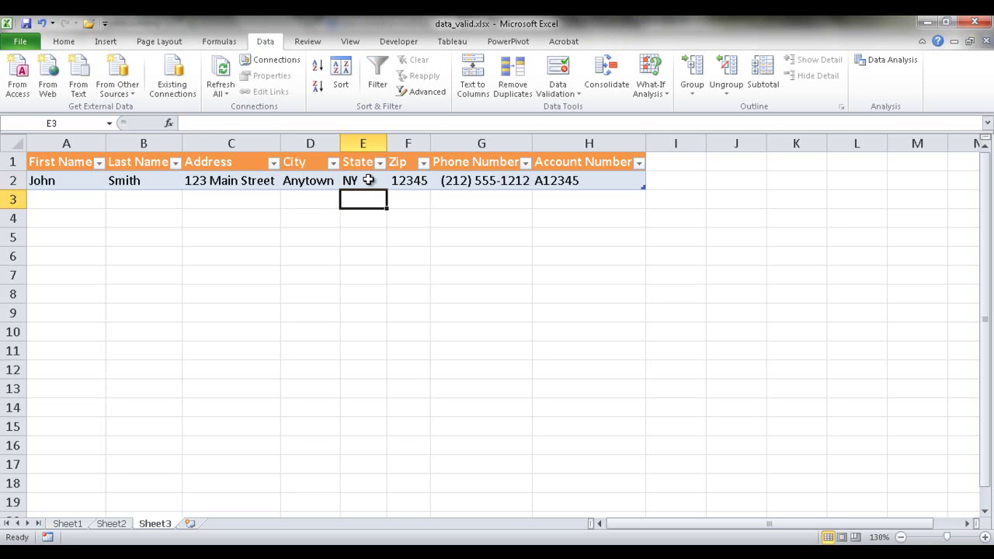
Test the invalid state oz in E2 and cancel the error so NY stays
{"action": "type", "text": "oz"}
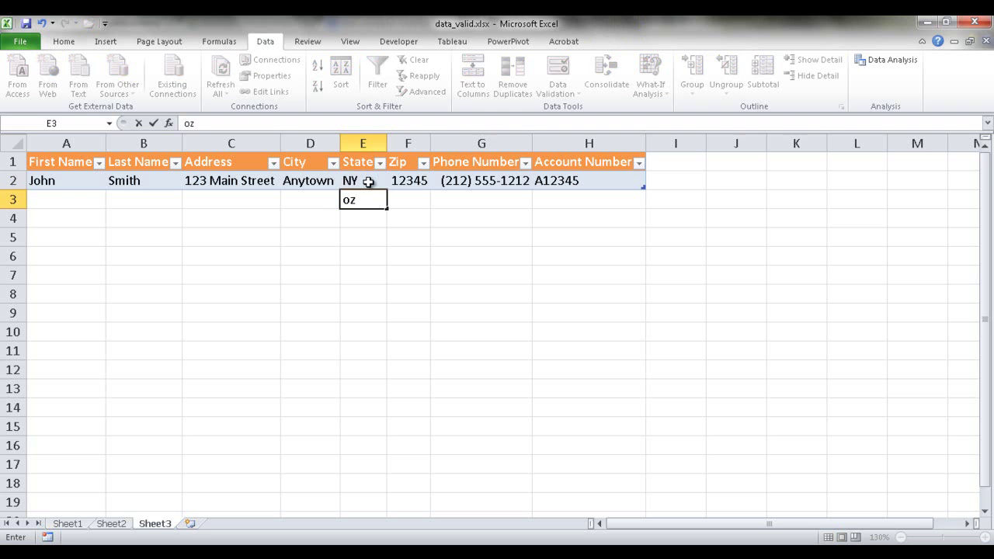
{"action": "left_click", "coordinate": [368, 181]}
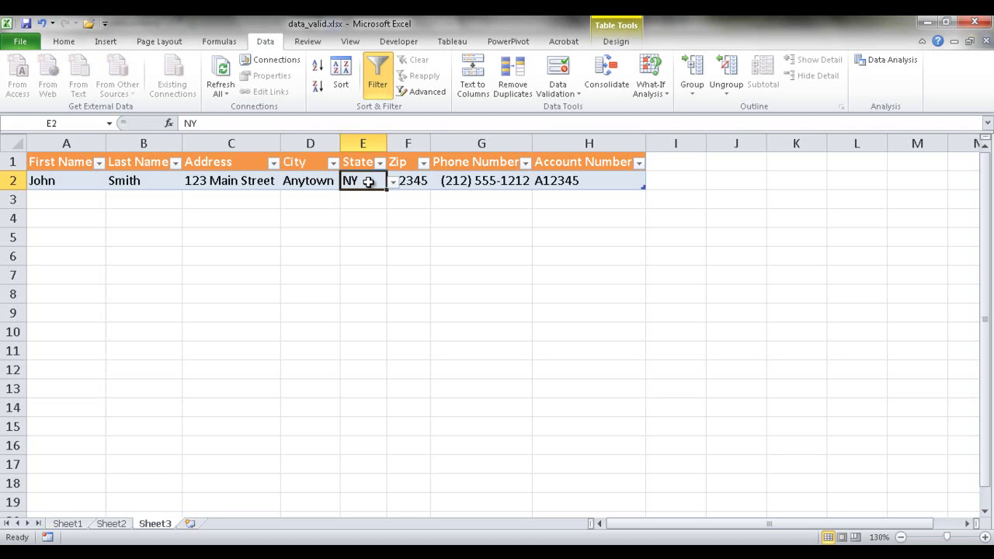
{"action": "type", "text": "oz"}
{"action": "key", "text": "Return"}
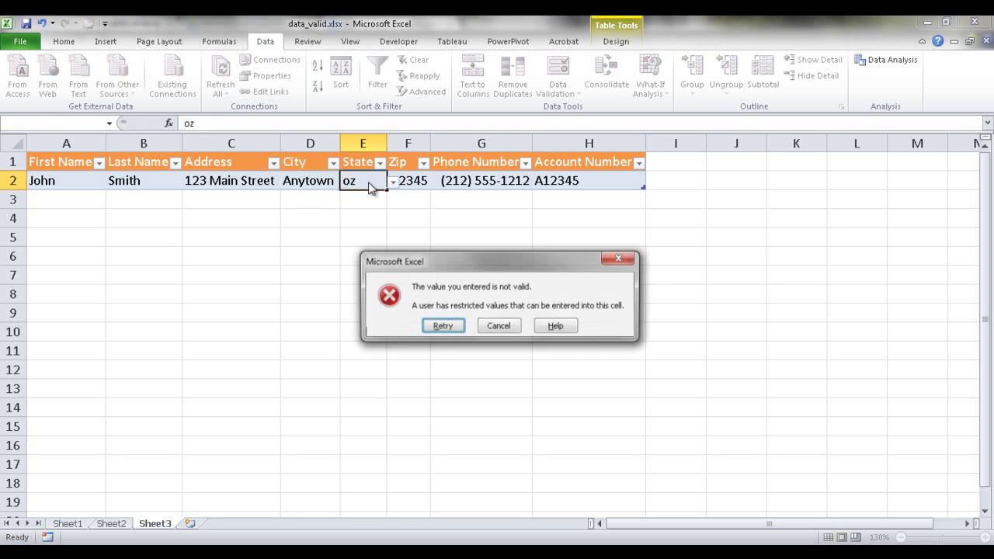
{"action": "left_click", "coordinate": [501, 327]}
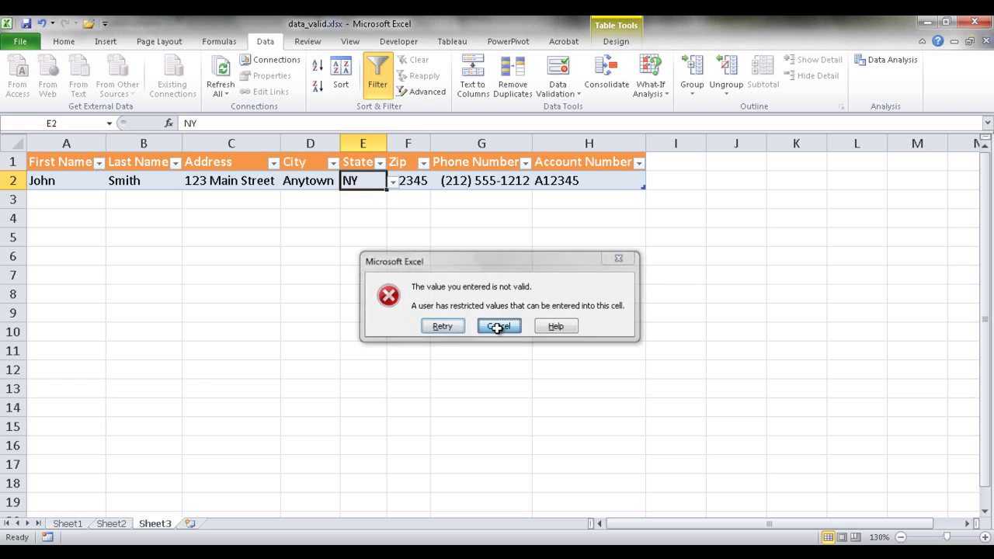
Recheck E2's state dropdown, then go to Sheet2's state list
{"action": "left_click", "coordinate": [394, 182]}
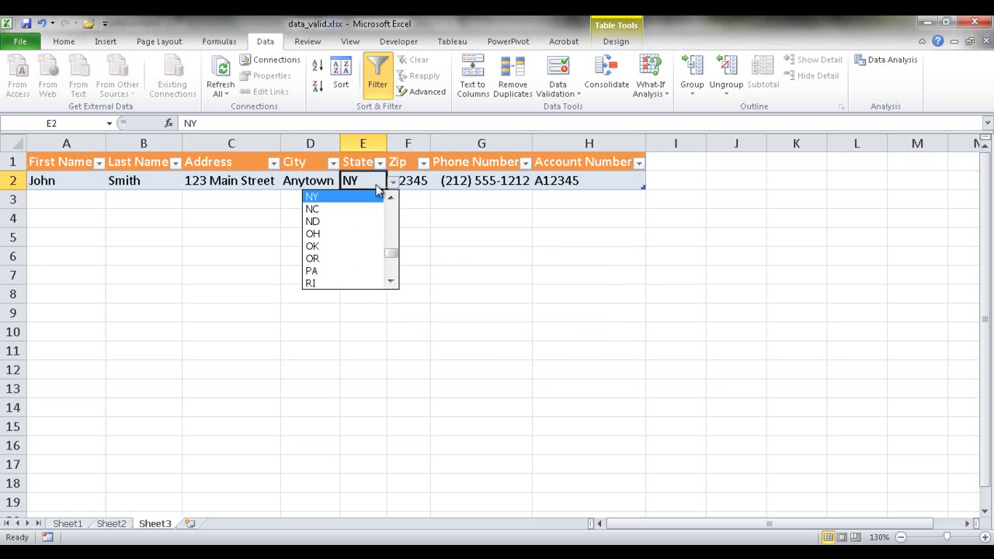
{"action": "left_click", "coordinate": [376, 182]}
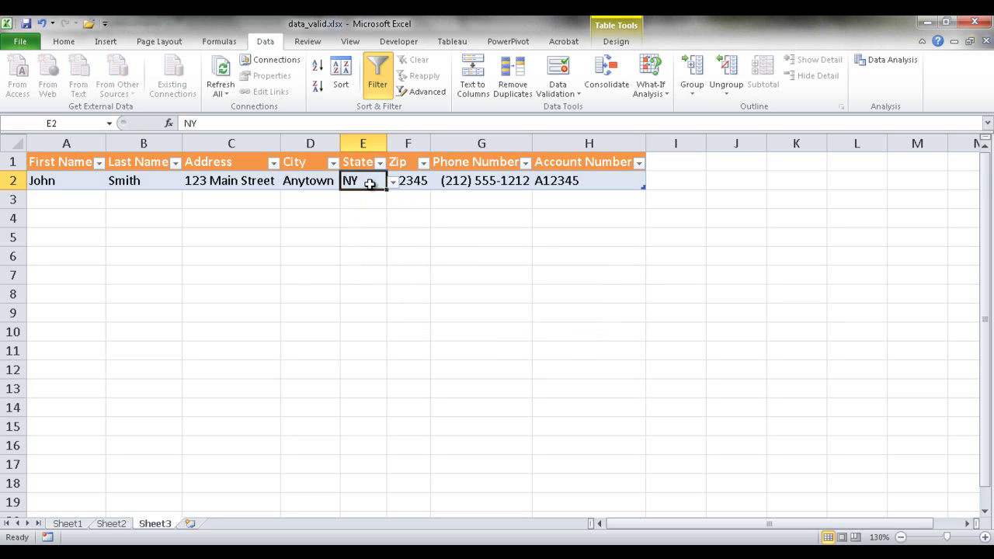
{"action": "left_click", "coordinate": [117, 527]}
Explore Sheet2's abbreviation columns, selecting the Abbreviation2 list C2:C51
{"action": "left_click_drag", "start_coordinate": [990, 434], "coordinate": [991, 216]}
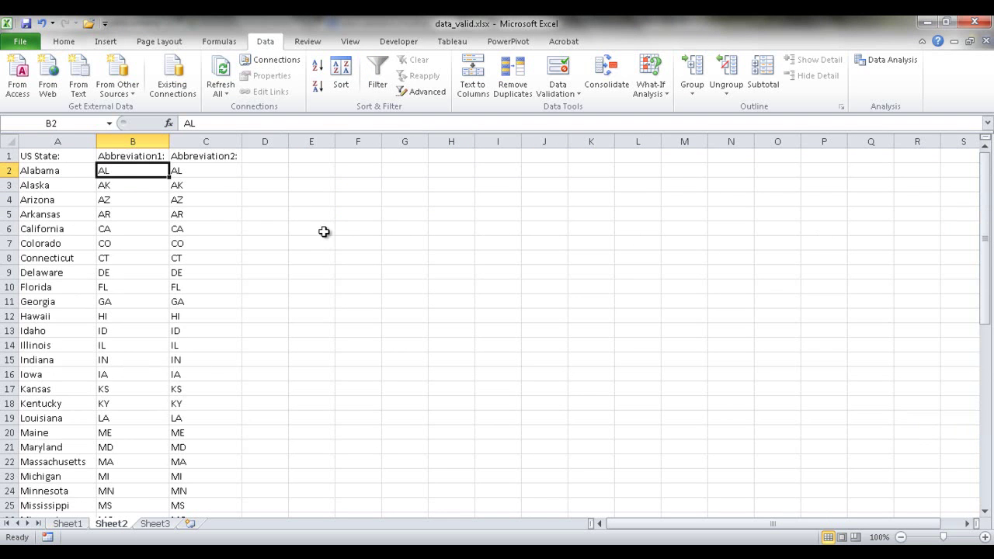
{"action": "left_click", "coordinate": [125, 214]}
{"action": "left_click_drag", "start_coordinate": [128, 199], "coordinate": [131, 233]}
{"action": "left_click", "coordinate": [130, 243]}
{"action": "left_click", "coordinate": [70, 123]}
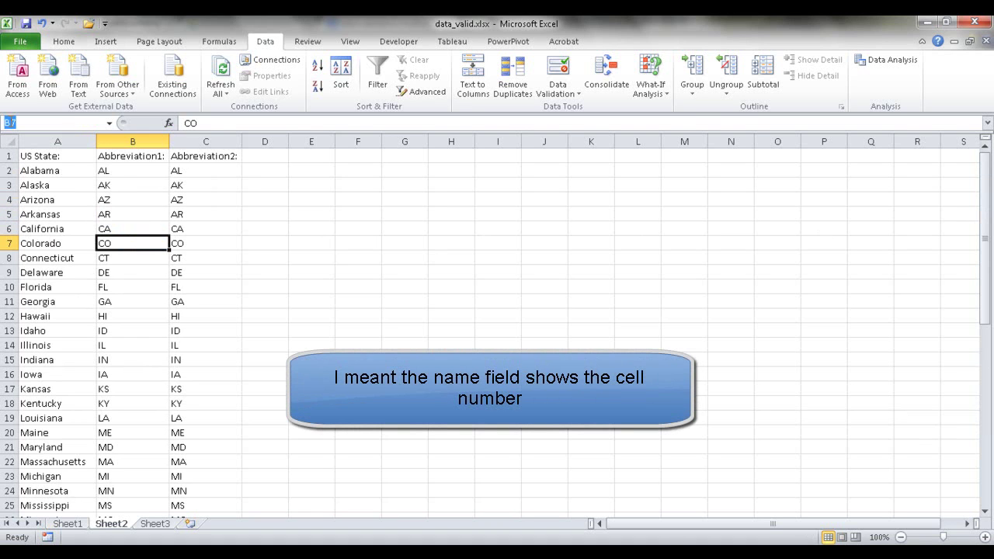
{"action": "left_click", "coordinate": [130, 172]}
{"action": "left_click", "coordinate": [132, 275]}
{"action": "left_click", "coordinate": [203, 170]}
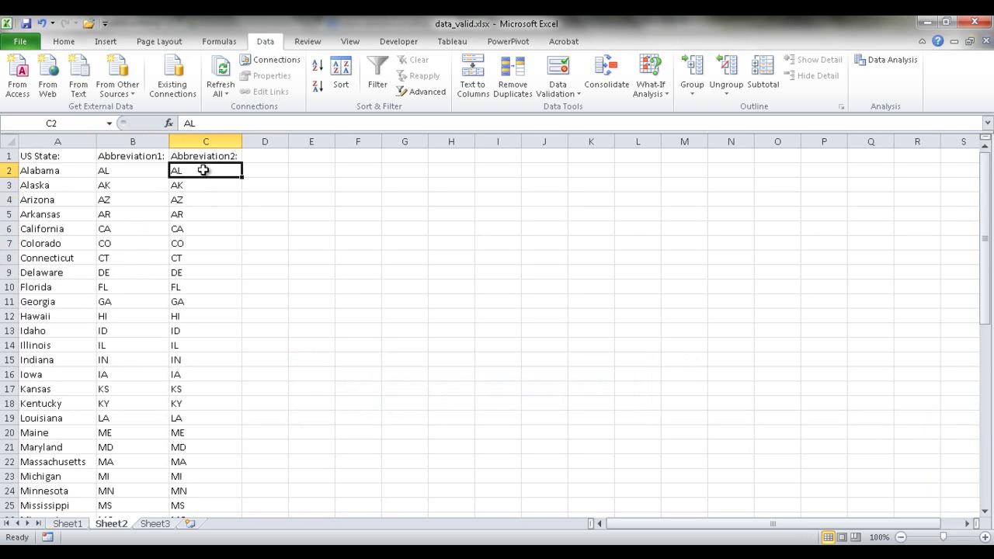
{"action": "key", "text": "ctrl+shift+Down"}
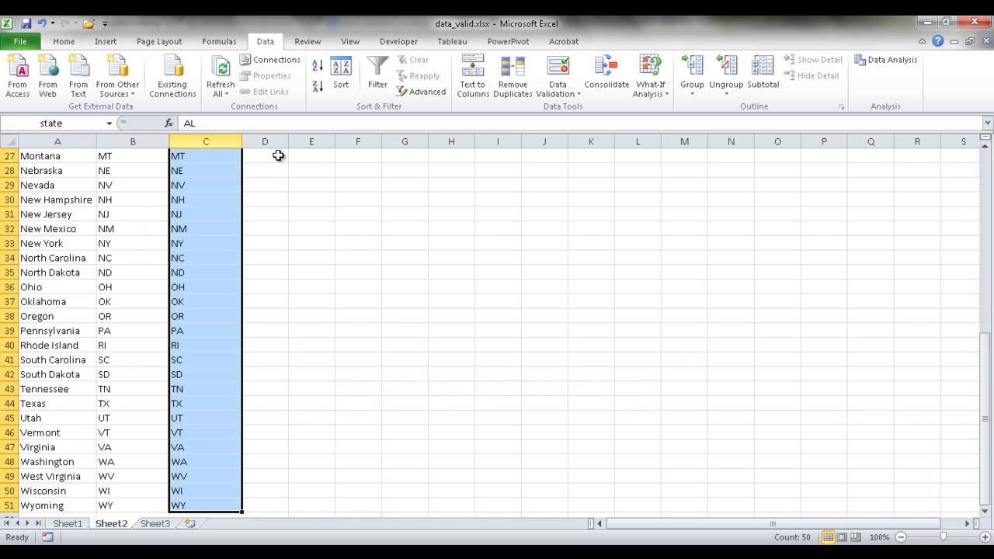
Name the Abbreviation1 range B2:B51 state2 and return to Sheet3
{"action": "left_click_drag", "start_coordinate": [988, 440], "coordinate": [988, 155]}
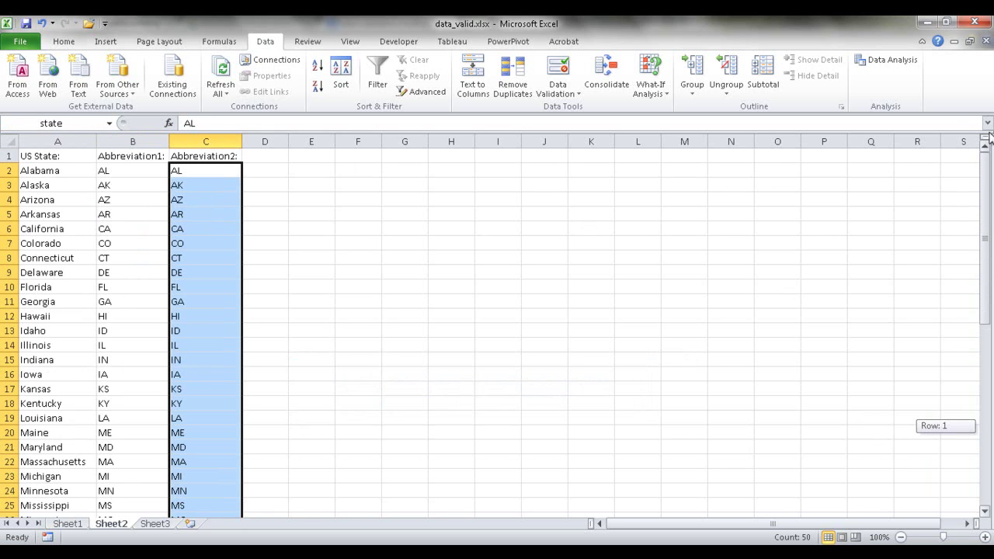
{"action": "left_click", "coordinate": [136, 169]}
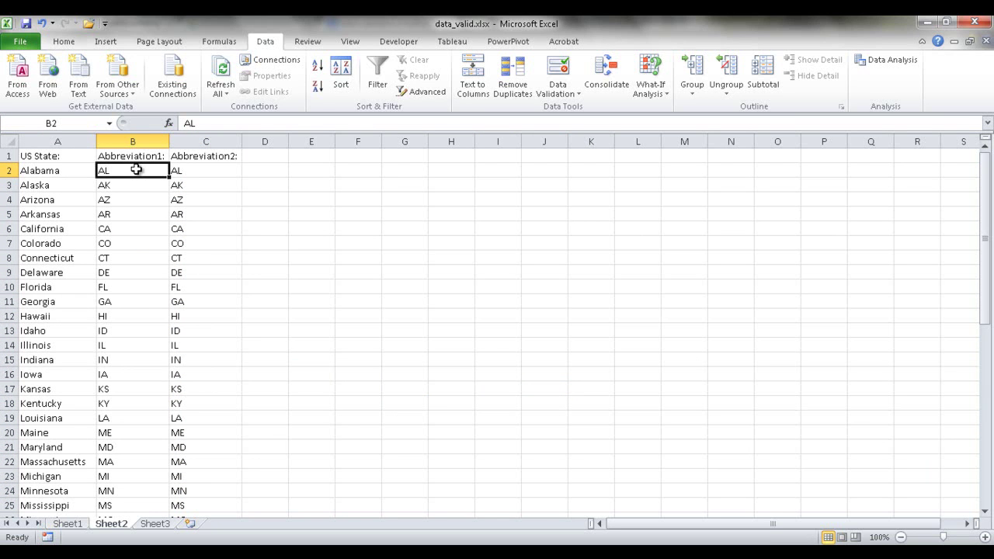
{"action": "key", "text": "ctrl+shift+Down"}
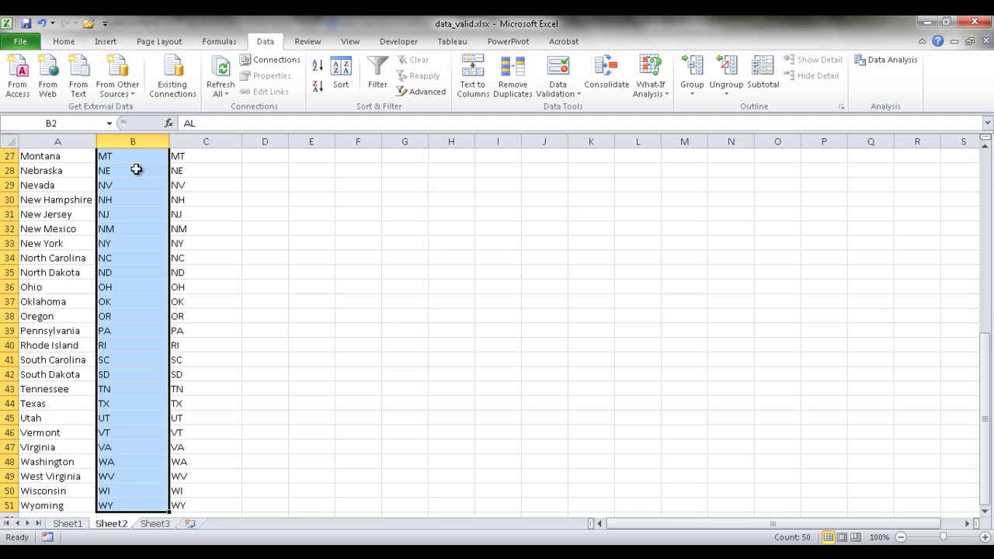
{"action": "left_click", "coordinate": [69, 122]}
{"action": "type", "text": "state"}
{"action": "key", "text": "Return"}
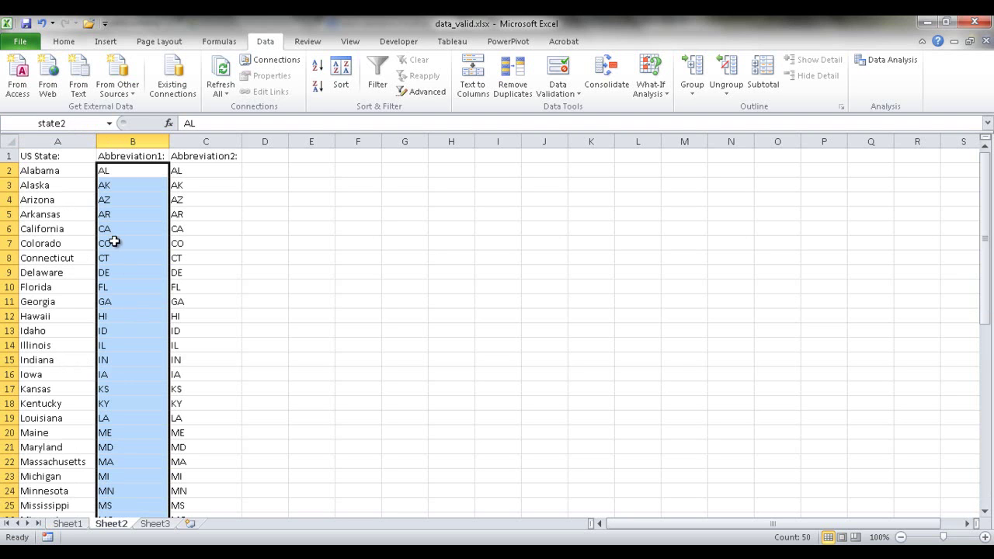
{"action": "left_click", "coordinate": [163, 525]}
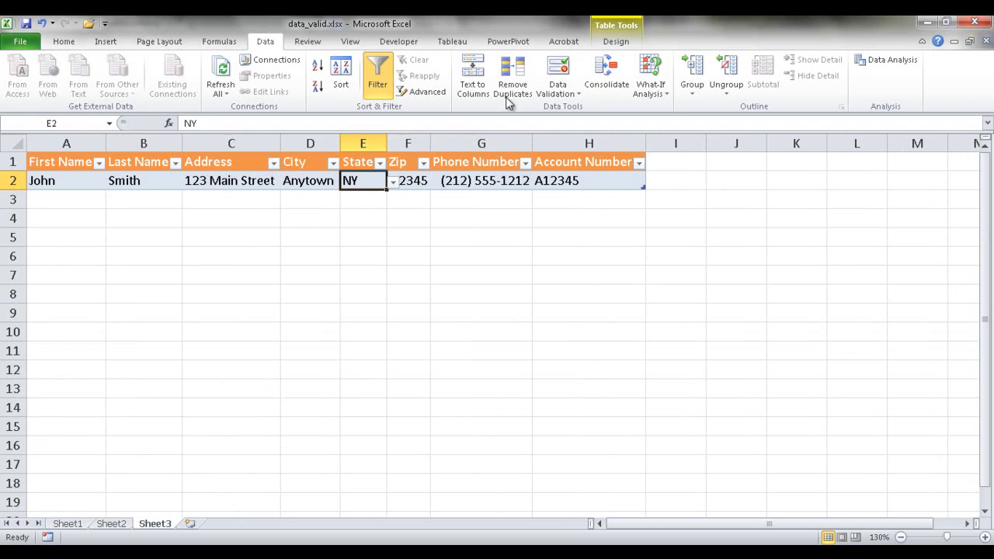
Clear all existing data validation from the State cell E2
{"action": "left_click", "coordinate": [565, 92]}
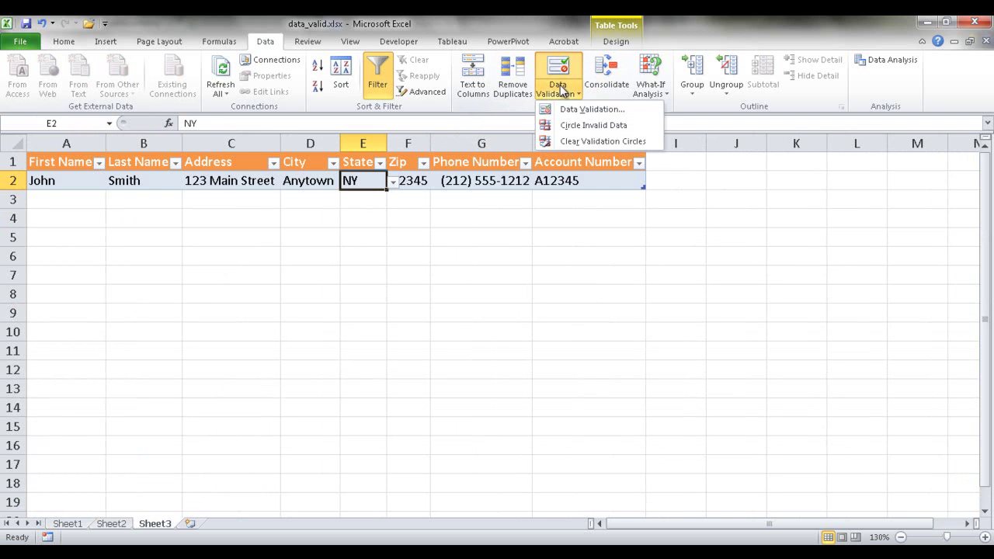
{"action": "left_click", "coordinate": [590, 109]}
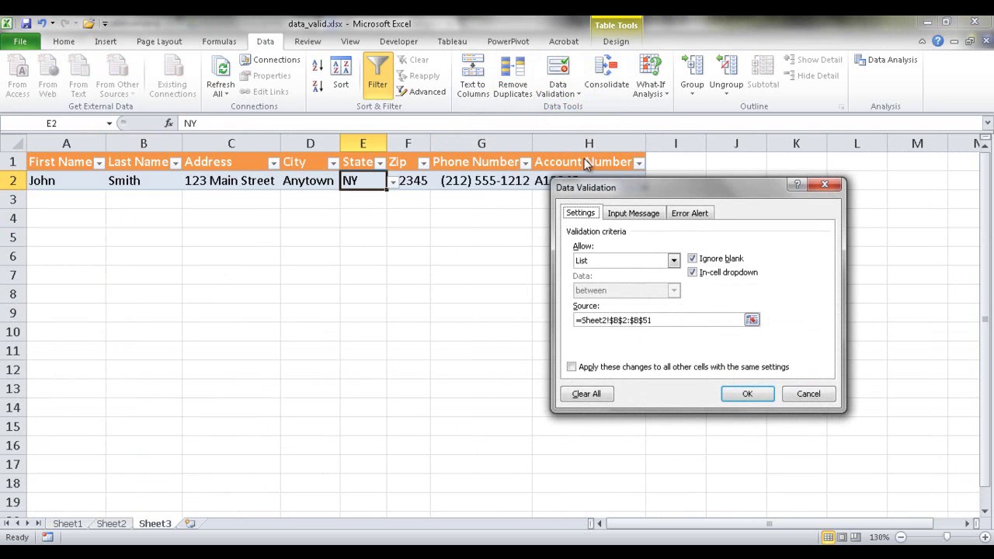
{"action": "left_click", "coordinate": [586, 394]}
{"action": "left_click", "coordinate": [747, 394]}
{"action": "left_click", "coordinate": [488, 337]}
Give E2 a List validation rule with source =state2, pasted via F3
{"action": "left_click", "coordinate": [364, 180]}
{"action": "left_click", "coordinate": [565, 94]}
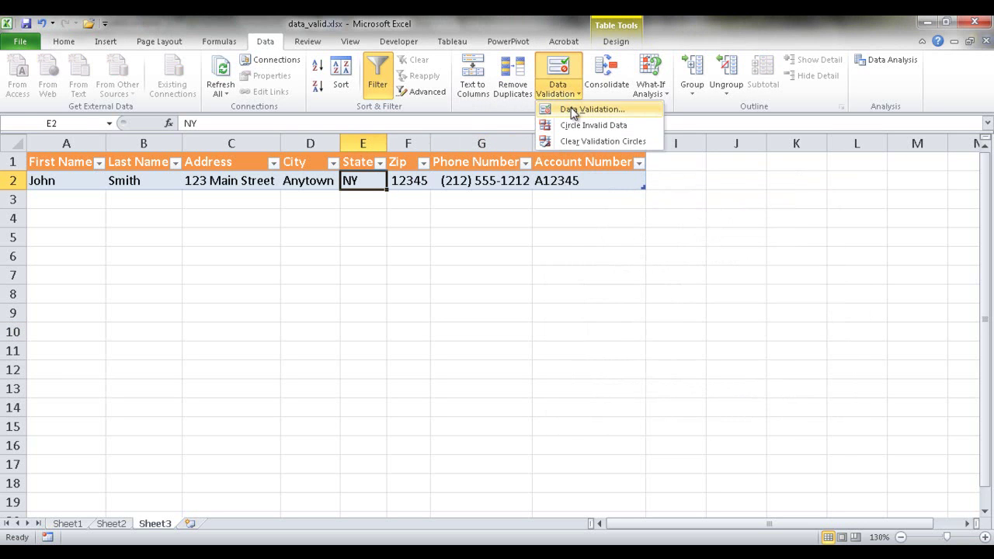
{"action": "left_click", "coordinate": [574, 110]}
{"action": "left_click", "coordinate": [640, 260]}
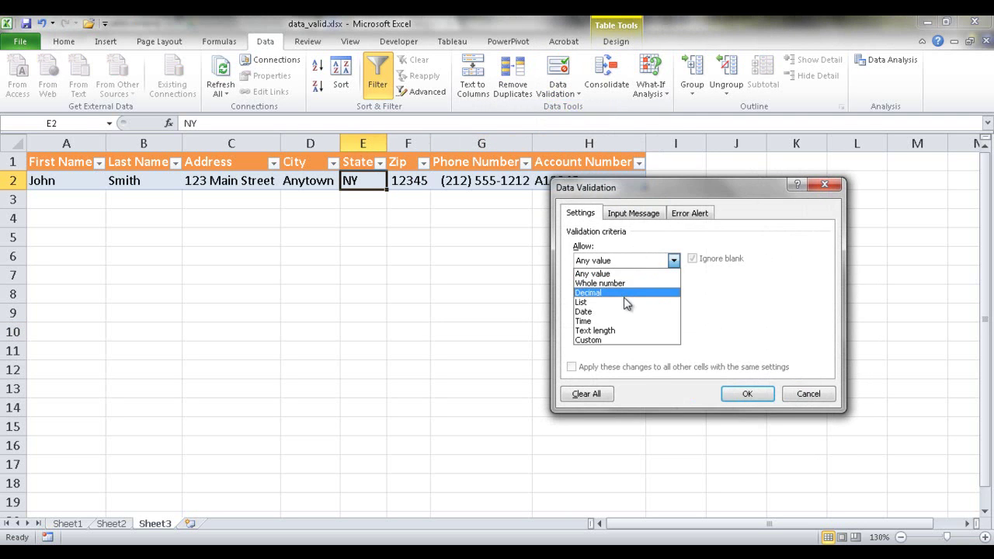
{"action": "left_click", "coordinate": [628, 303]}
{"action": "left_click", "coordinate": [613, 320]}
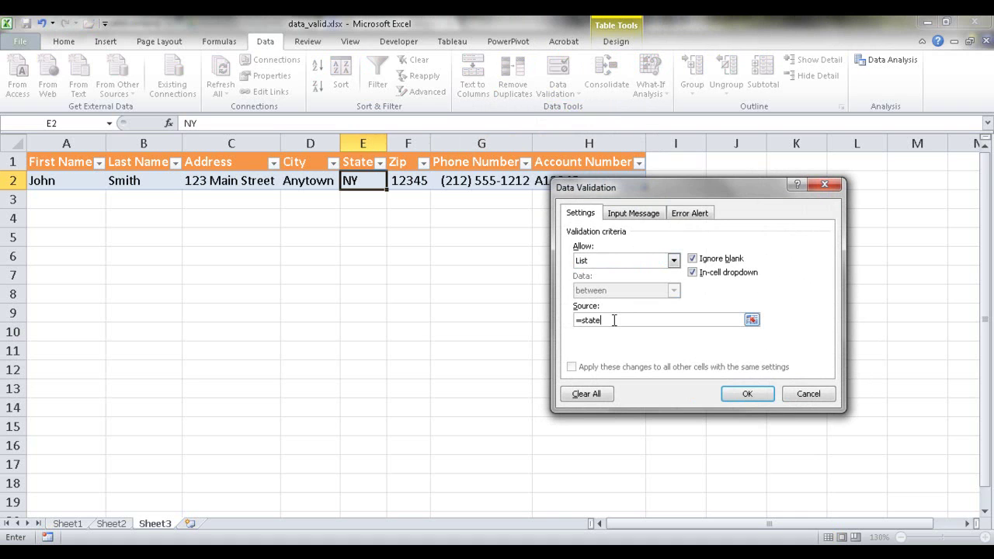
{"action": "left_click_drag", "start_coordinate": [614, 320], "coordinate": [497, 312]}
{"action": "key", "text": "BackSpace"}
{"action": "key", "text": "F3"}
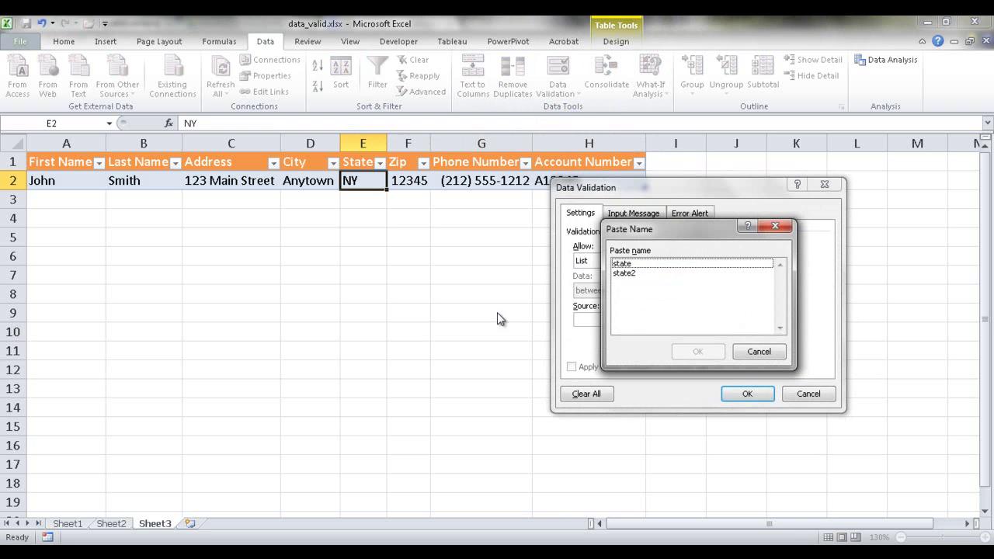
{"action": "double_click", "coordinate": [626, 273]}
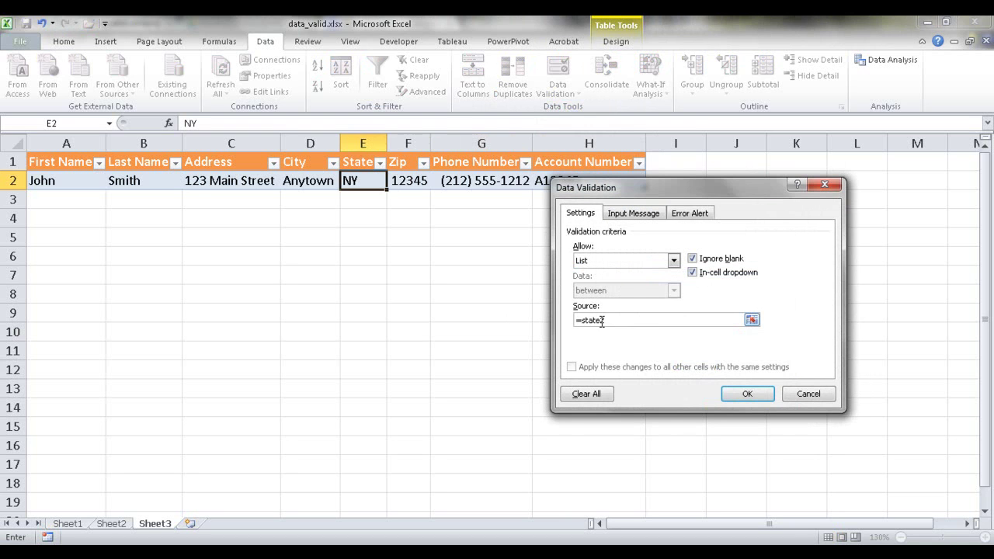
{"action": "left_click", "coordinate": [762, 395]}
Test E2's new dropdown by picking CA, then NY again
{"action": "left_click", "coordinate": [394, 182]}
{"action": "mouse_move", "coordinate": [392, 253]}
{"action": "left_mouse_down"}
{"action": "mouse_move", "coordinate": [390, 211]}
{"action": "mouse_move", "coordinate": [393, 249]}
{"action": "left_mouse_up"}
{"action": "left_click", "coordinate": [342, 221]}
{"action": "left_click", "coordinate": [393, 182]}
{"action": "left_click", "coordinate": [356, 209]}
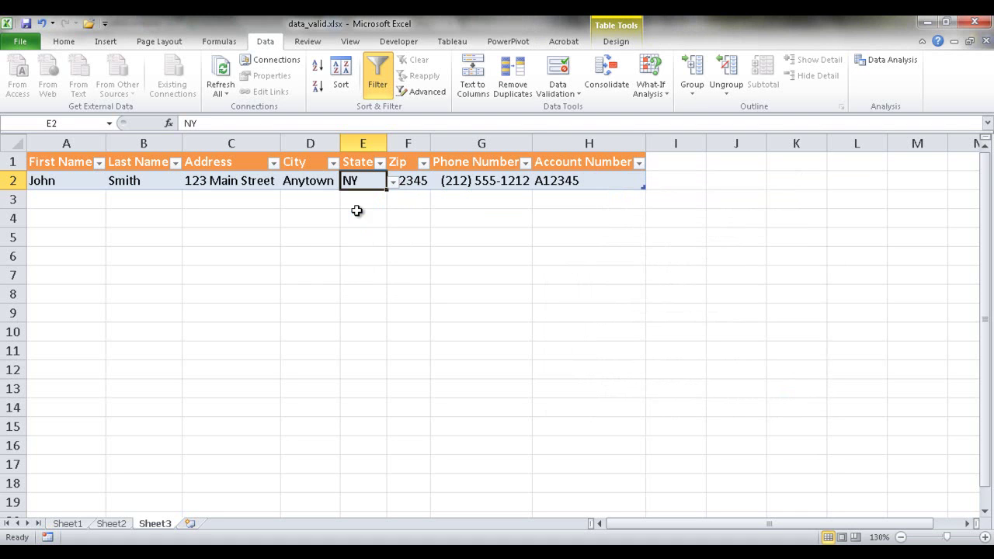
{"action": "left_click", "coordinate": [414, 221]}
Restrict Zip cell F2 to a text length between 5 and 5
{"action": "left_click", "coordinate": [414, 180]}
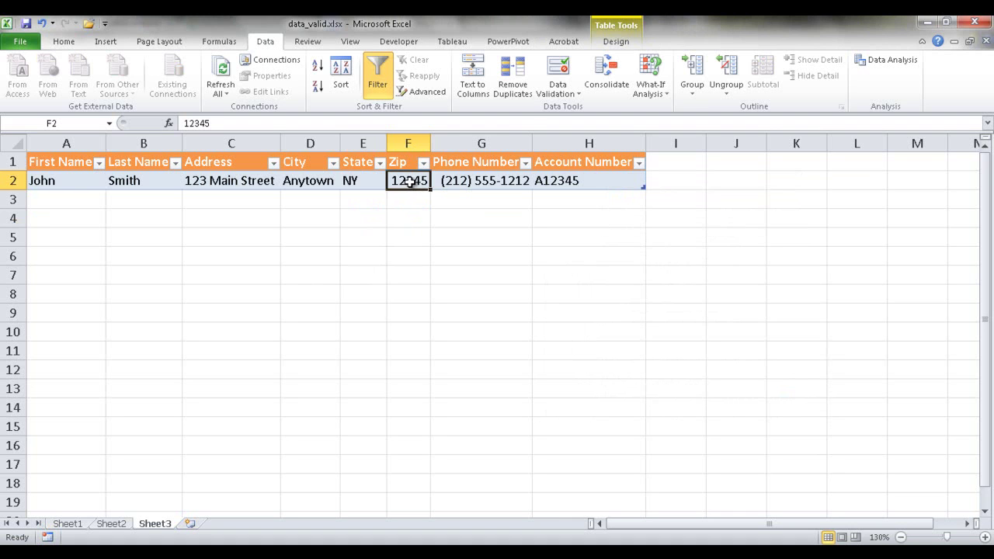
{"action": "left_click", "coordinate": [567, 93]}
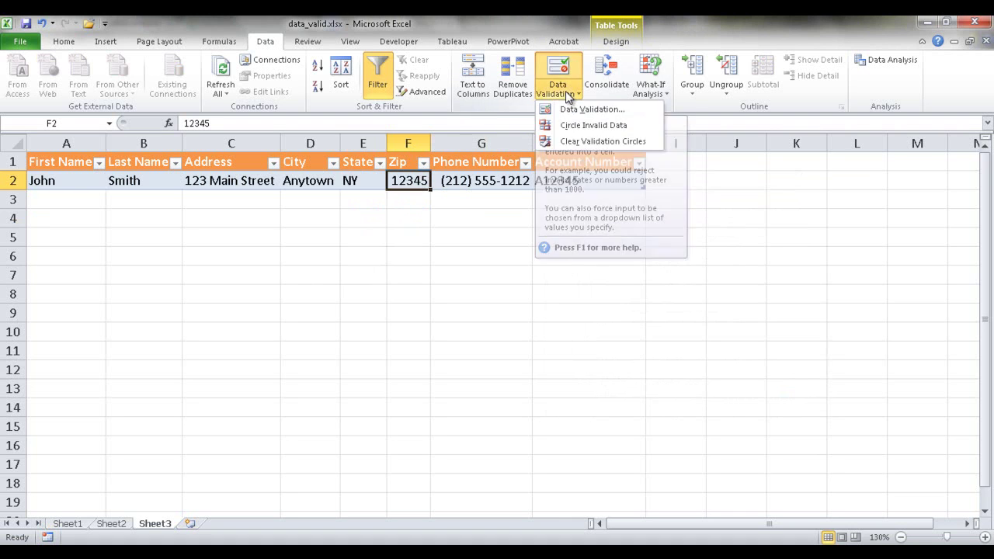
{"action": "left_click", "coordinate": [591, 109]}
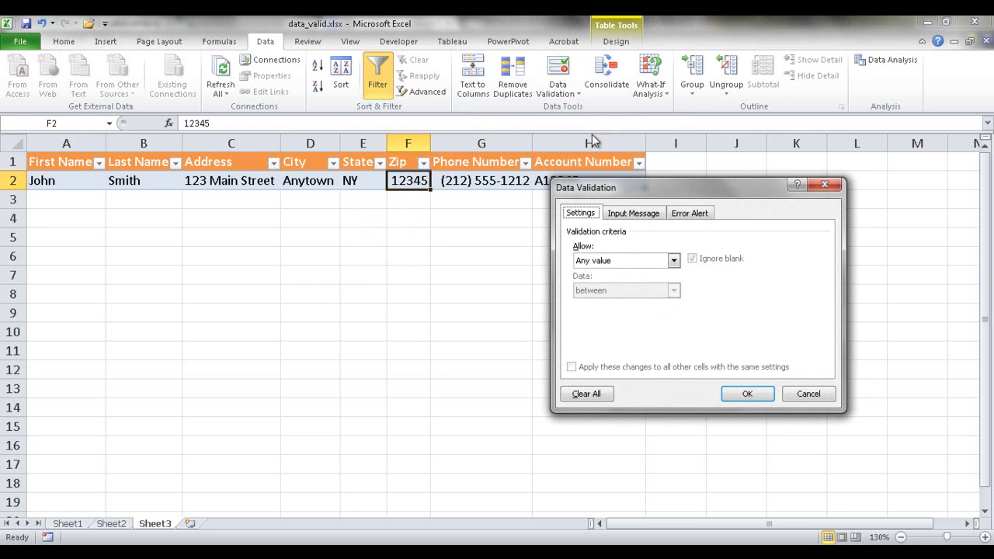
{"action": "left_click", "coordinate": [672, 261]}
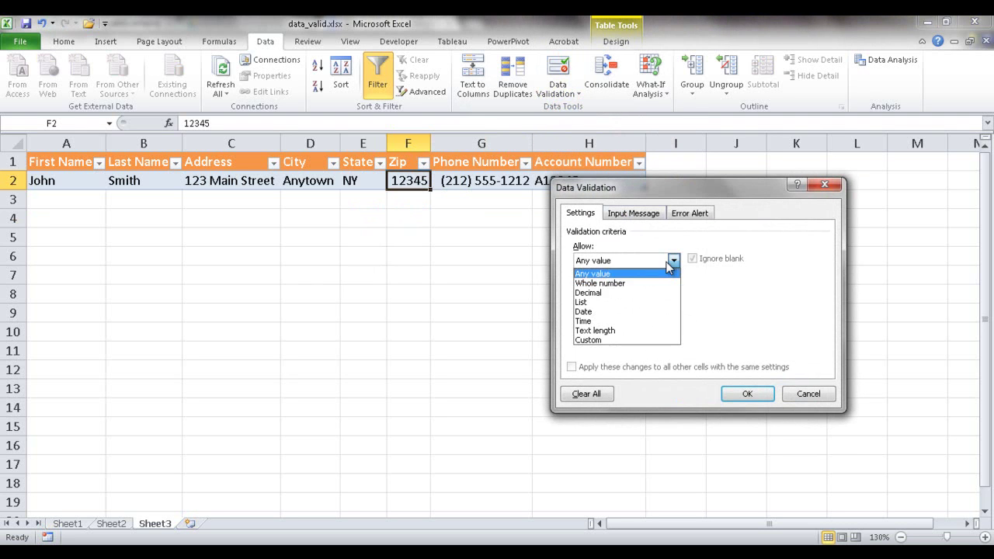
{"action": "left_click", "coordinate": [624, 332]}
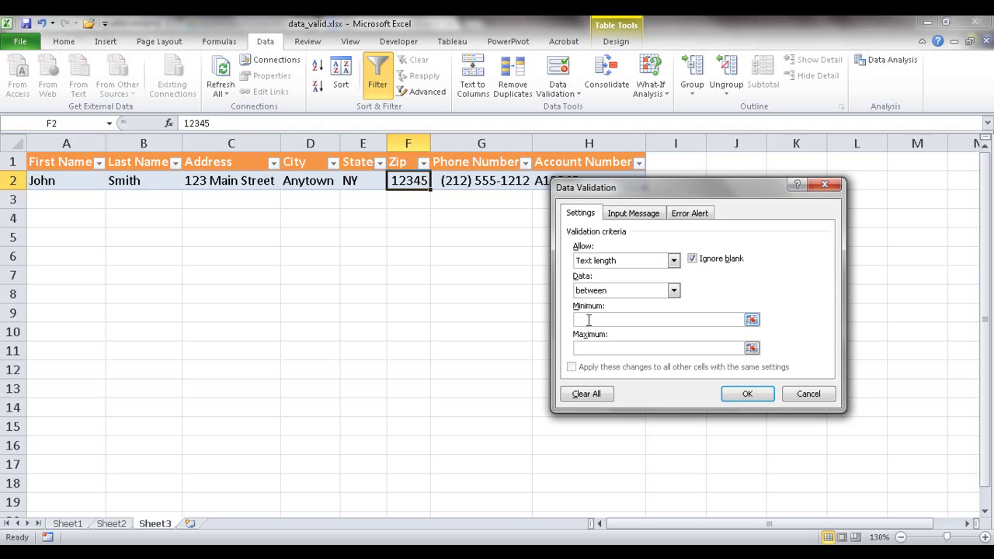
{"action": "left_click", "coordinate": [588, 320]}
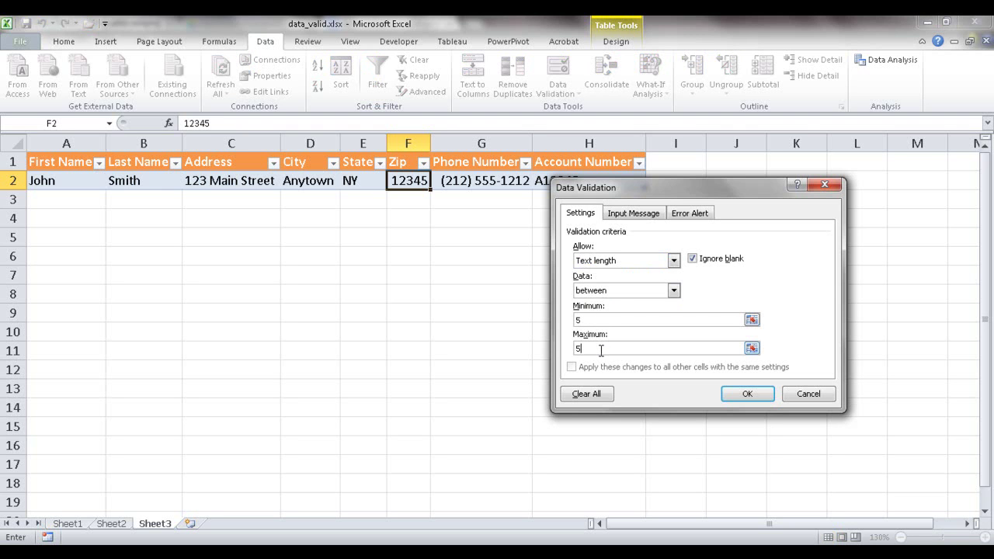
{"action": "left_click", "coordinate": [747, 395]}
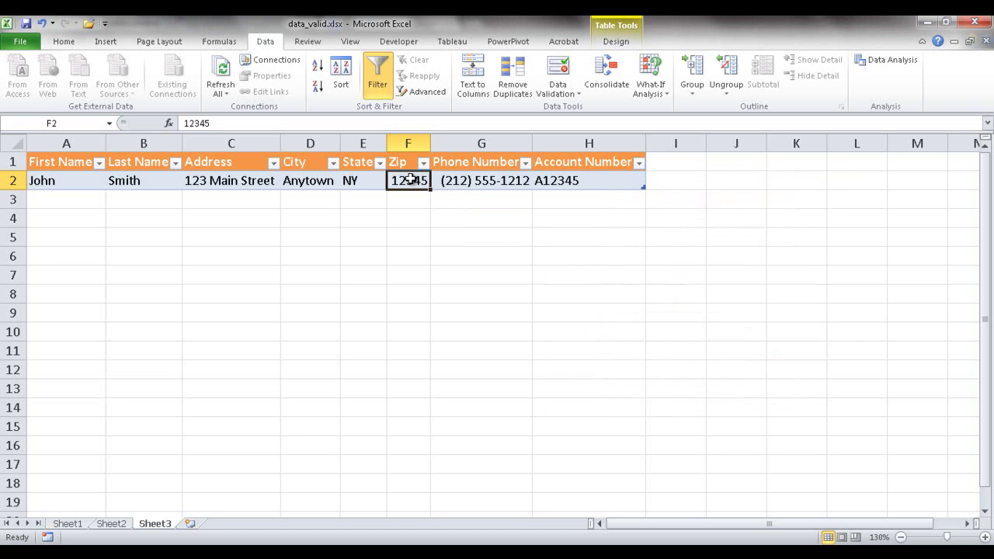
Test zips 1234 and 123456 in F2, cancelling each rejection
{"action": "type", "text": "1234"}
{"action": "key", "text": "Return"}
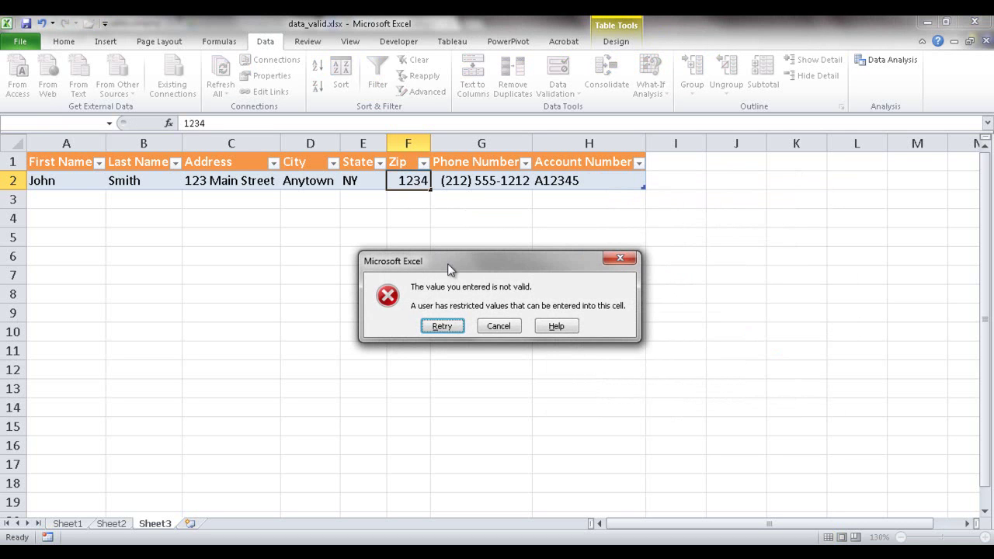
{"action": "left_click", "coordinate": [499, 326]}
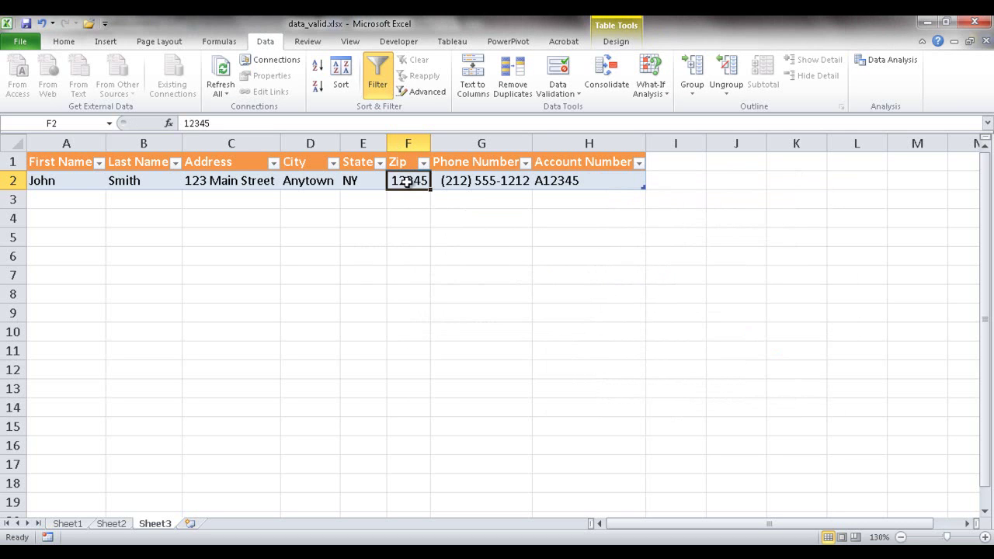
{"action": "type", "text": "123456"}
{"action": "key", "text": "Return"}
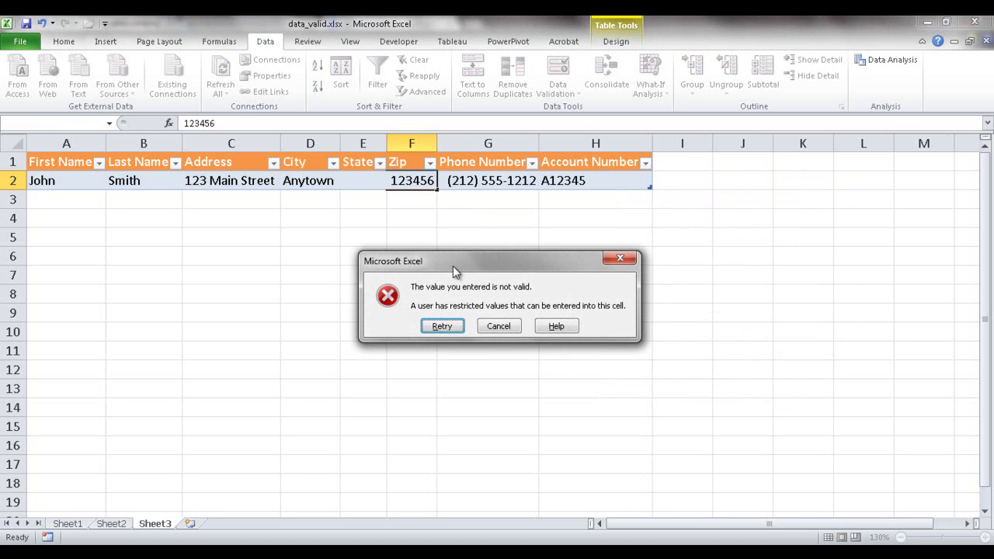
{"action": "left_click", "coordinate": [499, 326]}
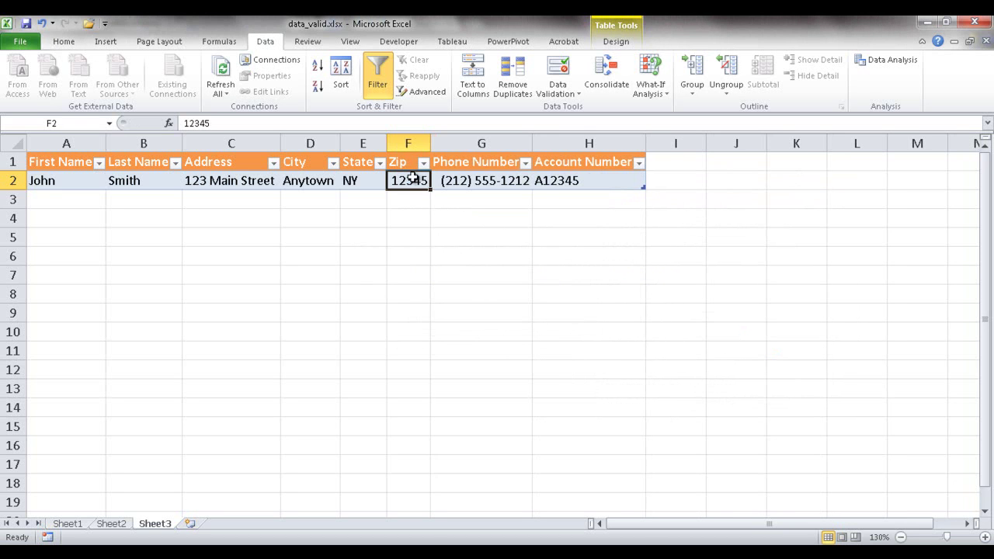
Restrict Phone Number cell G2 to a text length of exactly 10
{"action": "left_click", "coordinate": [480, 181]}
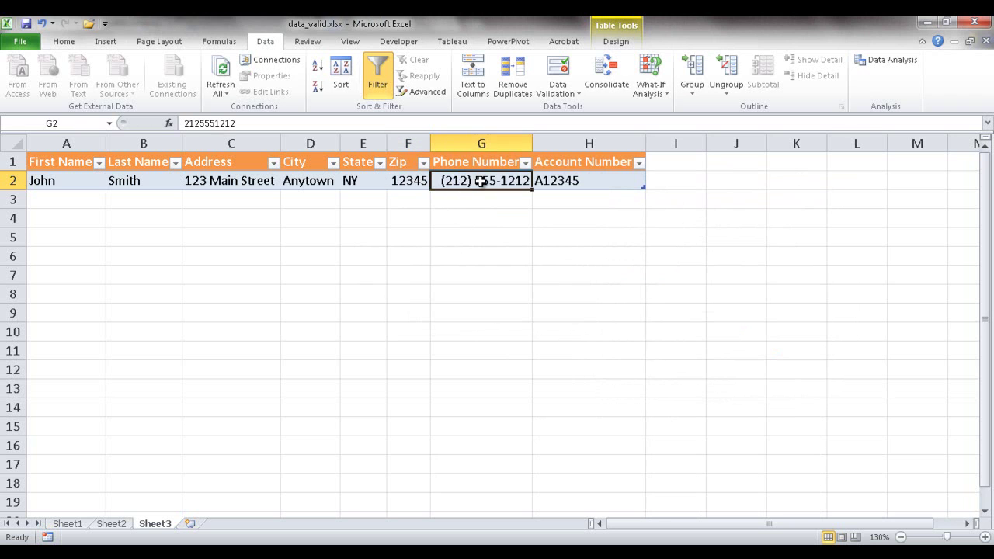
{"action": "left_click", "coordinate": [558, 87]}
{"action": "left_click", "coordinate": [573, 111]}
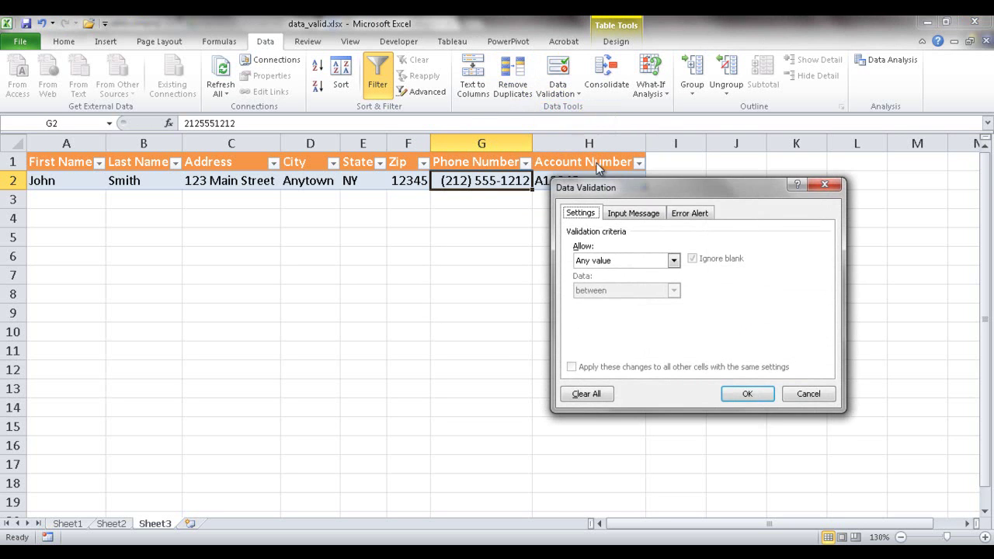
{"action": "left_click", "coordinate": [626, 259]}
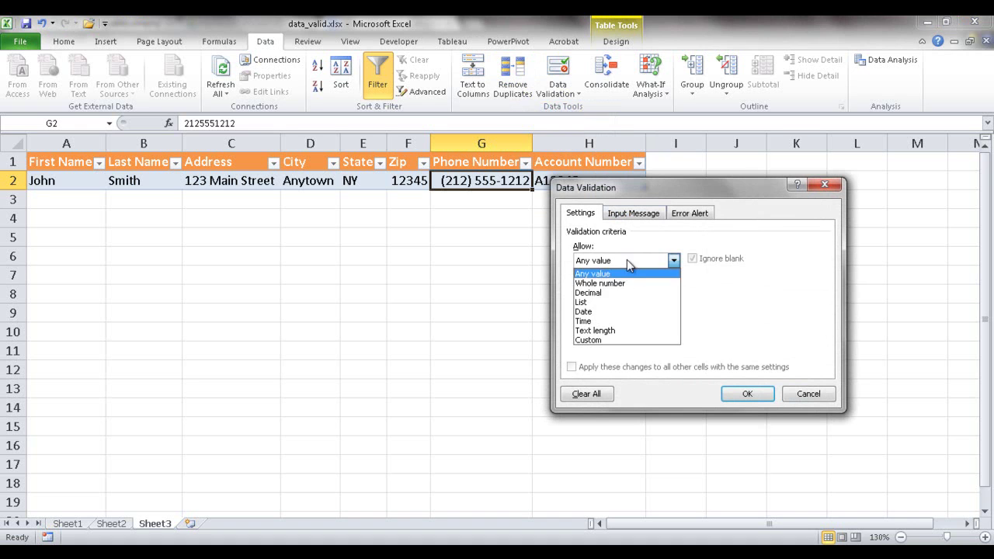
{"action": "left_click", "coordinate": [616, 330]}
{"action": "left_click", "coordinate": [613, 320]}
{"action": "type", "text": "10"}
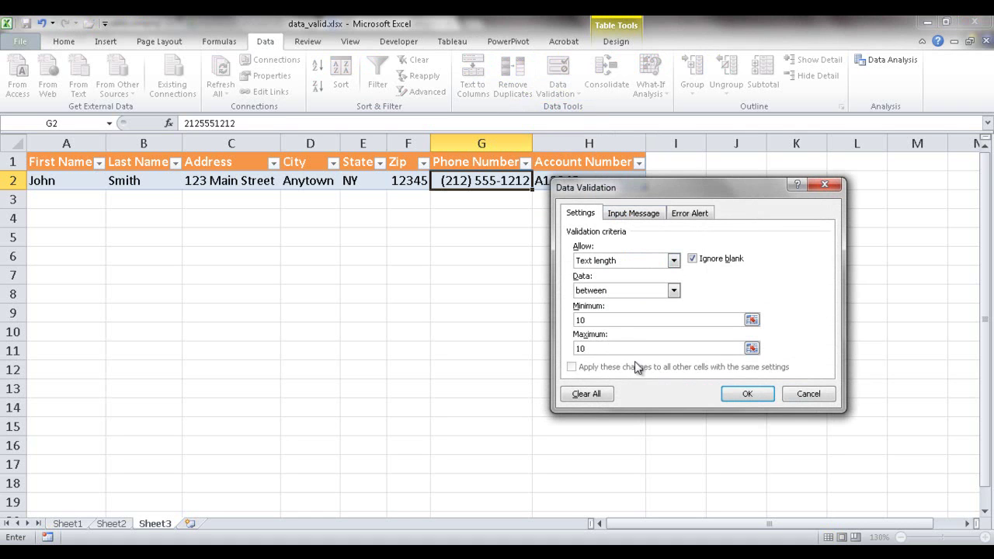
{"action": "left_click", "coordinate": [749, 394]}
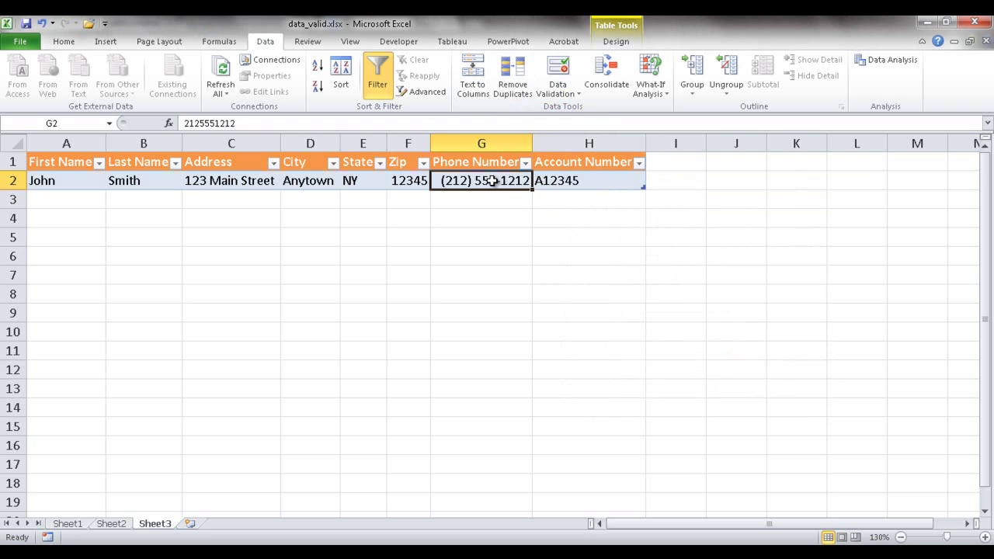
Test the 7-digit phone 5551212 in G2 and cancel the rejection
{"action": "type", "text": "5551212"}
{"action": "key", "text": "Return"}
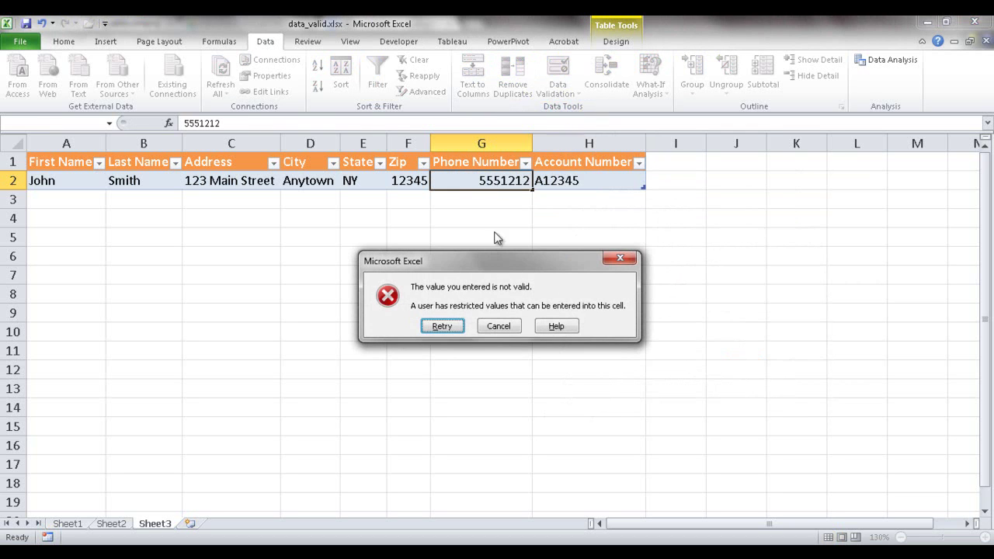
{"action": "left_click", "coordinate": [508, 326]}
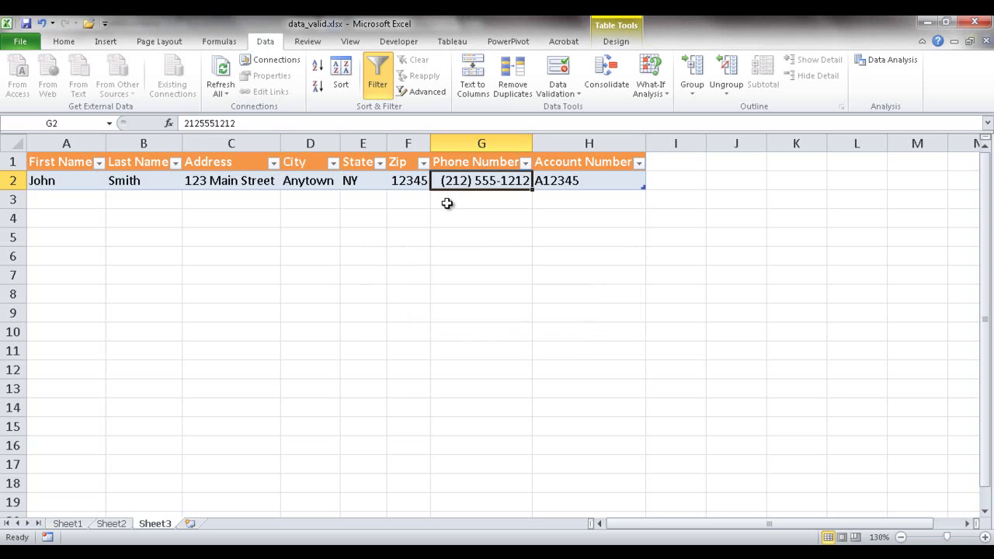
{"action": "right_click", "coordinate": [481, 181]}
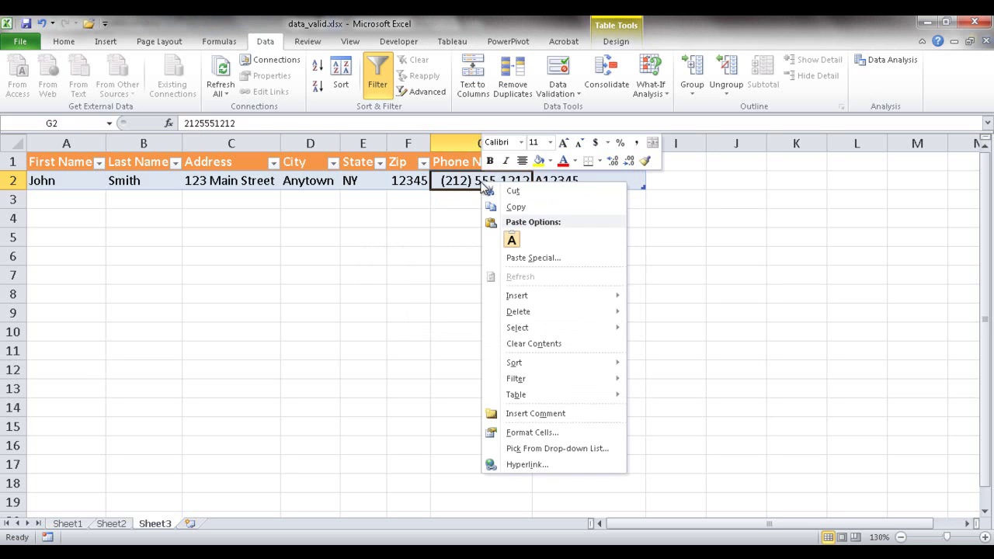
{"action": "left_click", "coordinate": [528, 435]}
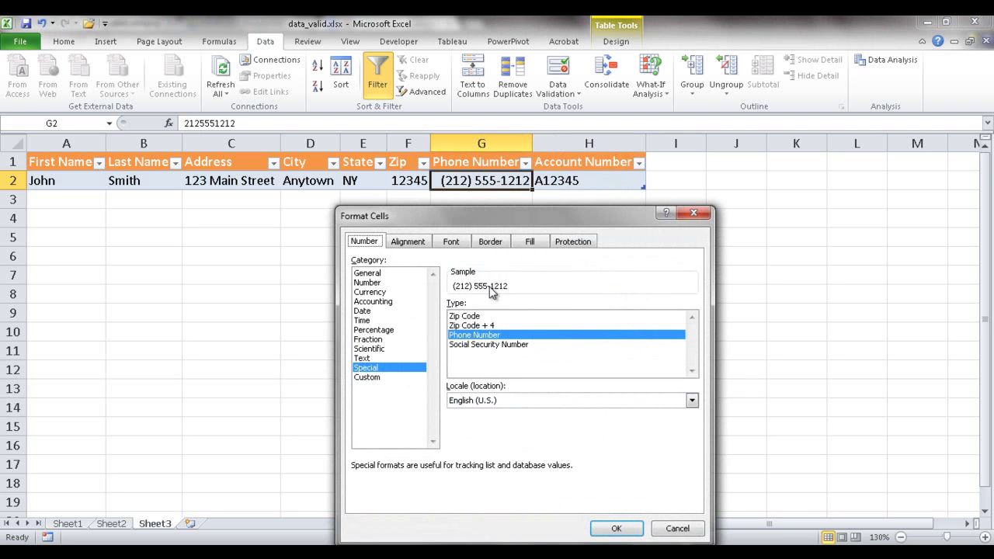
{"action": "left_click", "coordinate": [617, 528]}
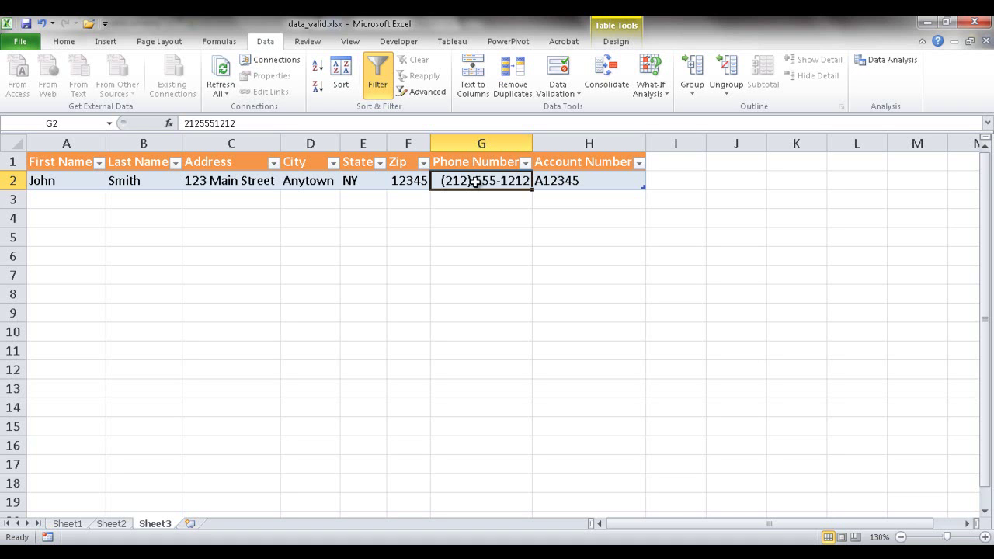
{"action": "type", "text": "4155551212"}
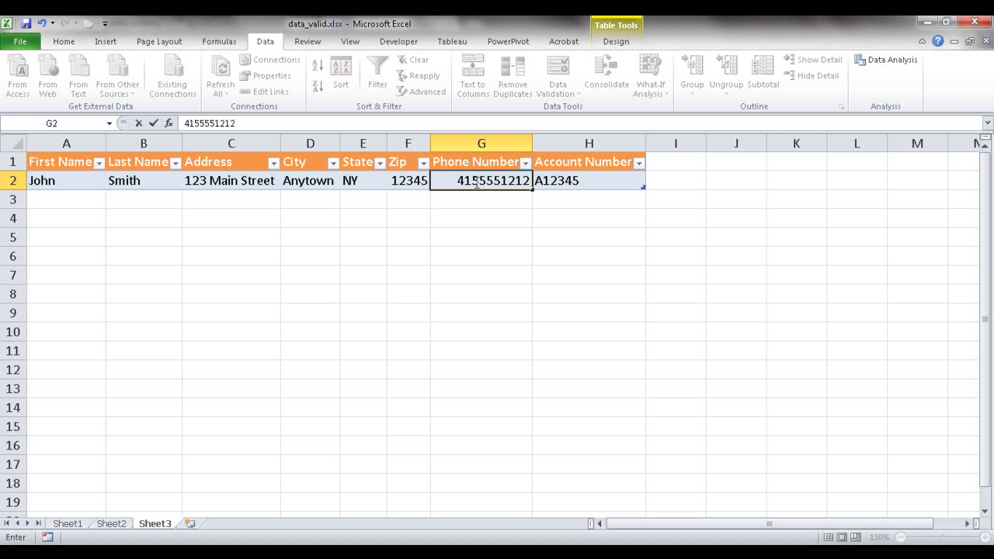
{"action": "key", "text": "Return"}
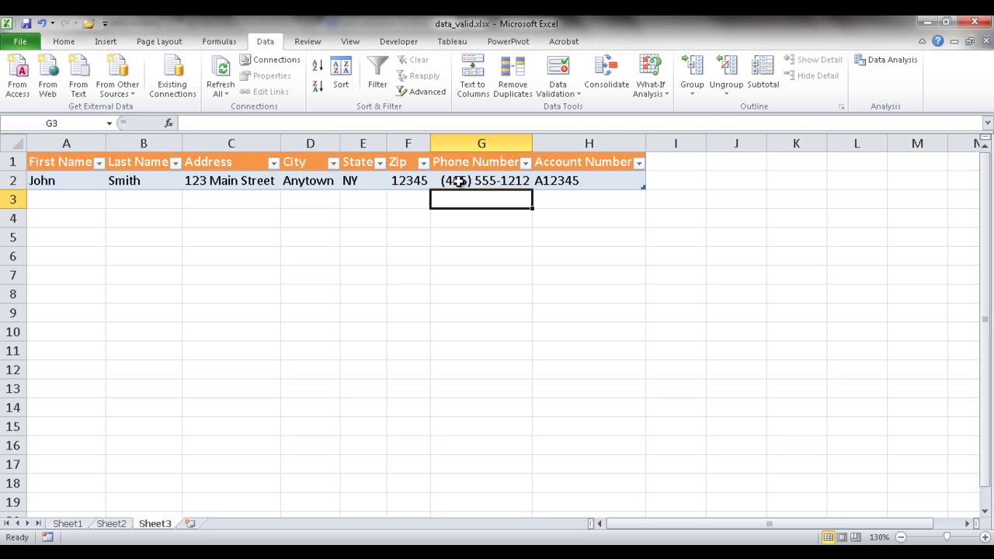
{"action": "left_click", "coordinate": [459, 182]}
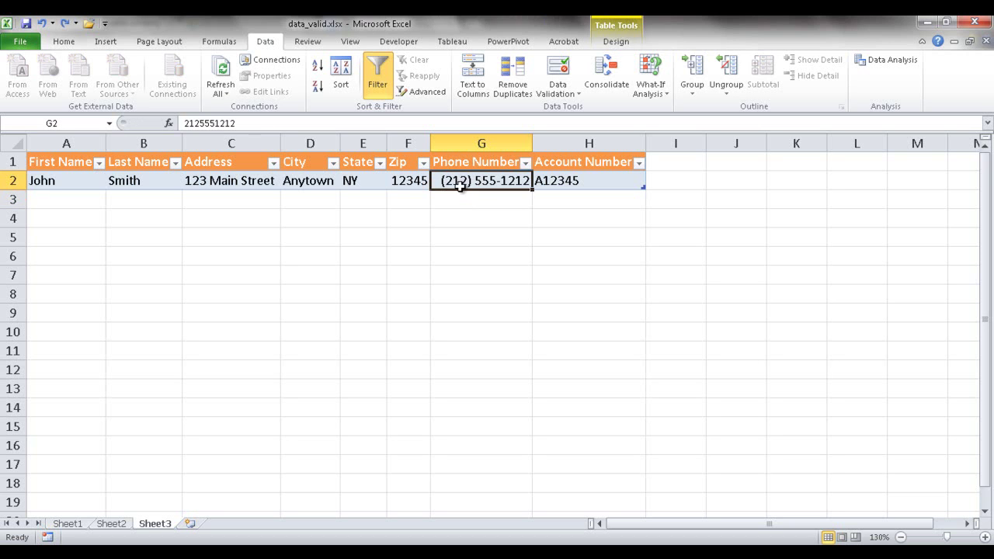
{"action": "left_click", "coordinate": [591, 179]}
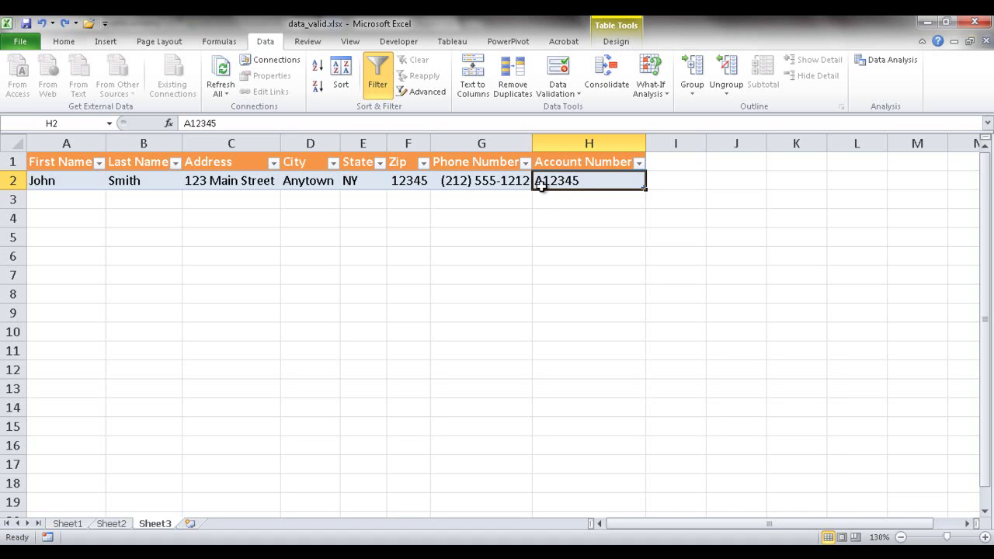
Give Account Number cell H2 a Custom validation formula =left(h2,1)="A"
{"action": "left_click", "coordinate": [561, 95]}
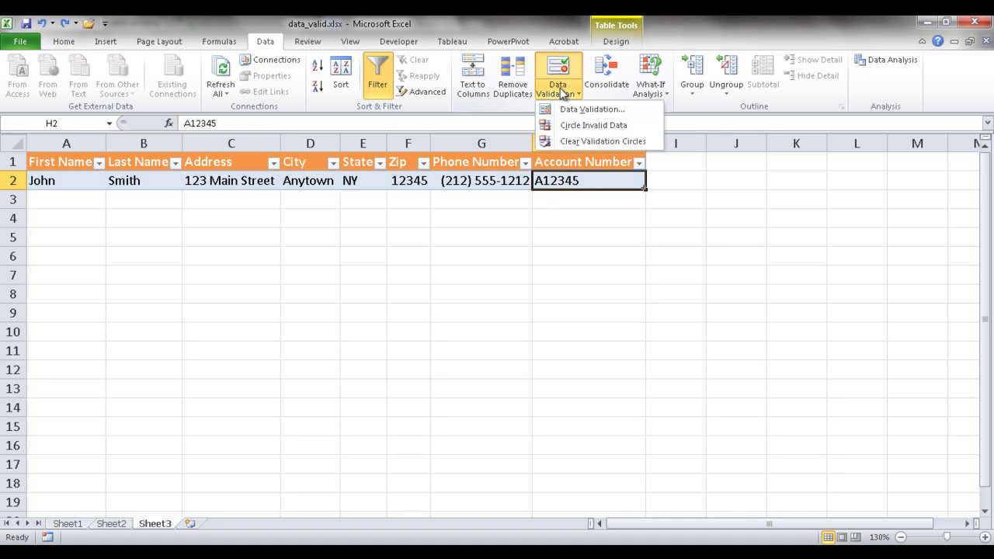
{"action": "left_click", "coordinate": [590, 109]}
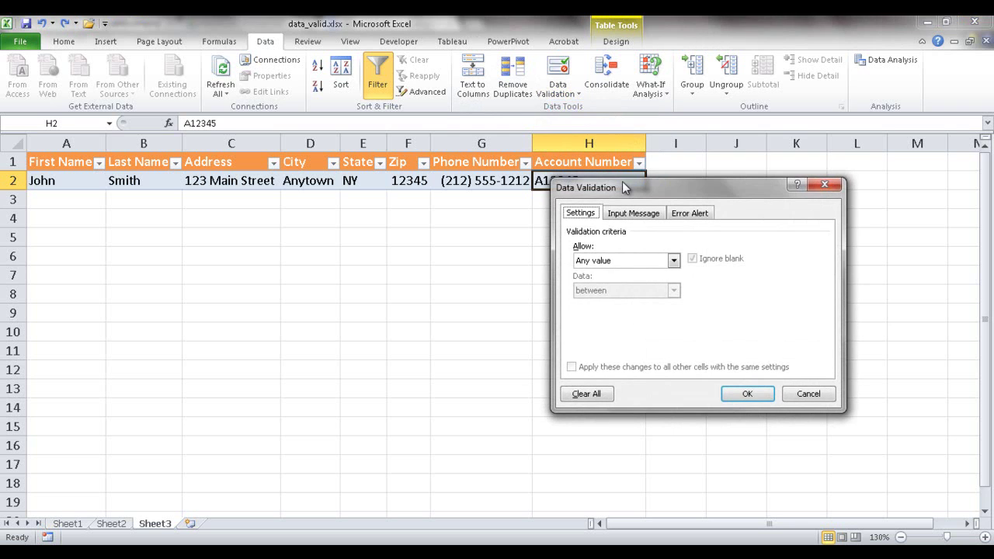
{"action": "left_click", "coordinate": [664, 264]}
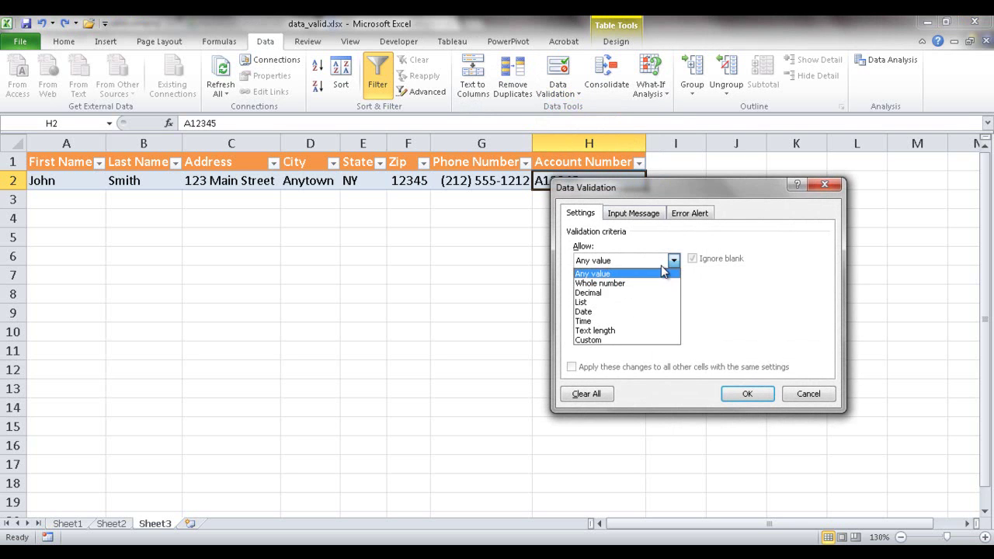
{"action": "left_click", "coordinate": [612, 340]}
{"action": "left_click", "coordinate": [610, 321]}
{"action": "left_click_drag", "start_coordinate": [673, 195], "coordinate": [738, 230]}
{"action": "type", "text": "=left(h2,1)=\"A"}
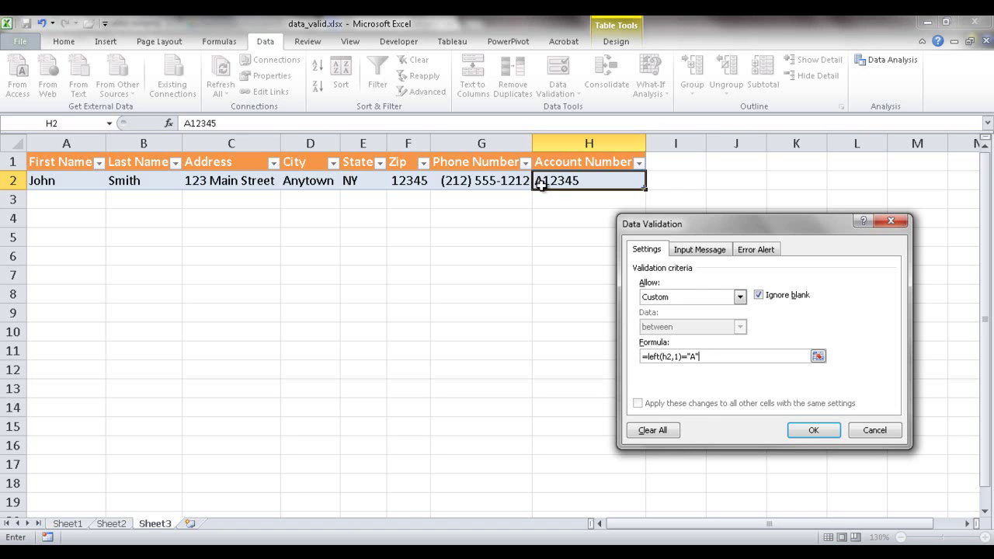
{"action": "left_click", "coordinate": [813, 432]}
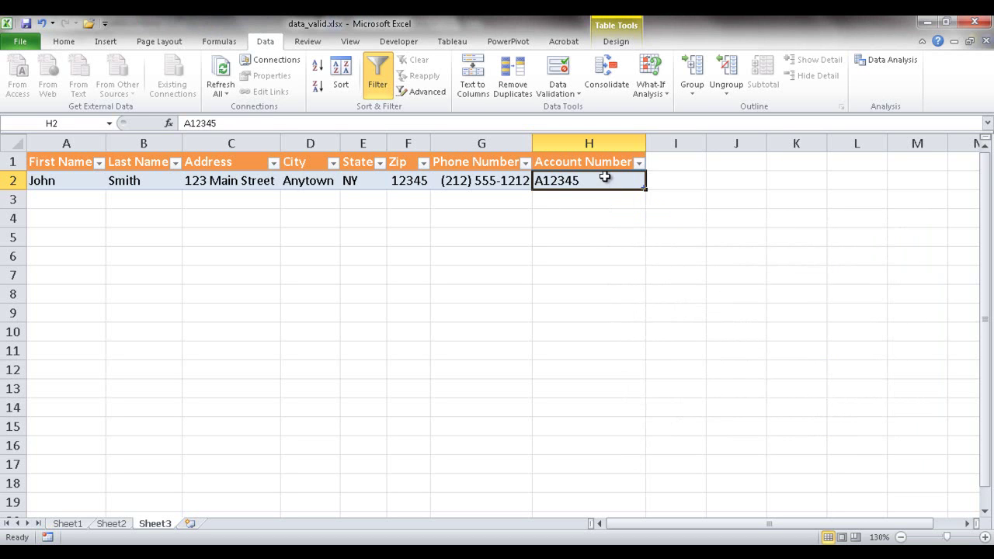
Test H2 with 12345 and b12345 (both rejected), then enter the accepted a123
{"action": "type", "text": "12345"}
{"action": "key", "text": "Return"}
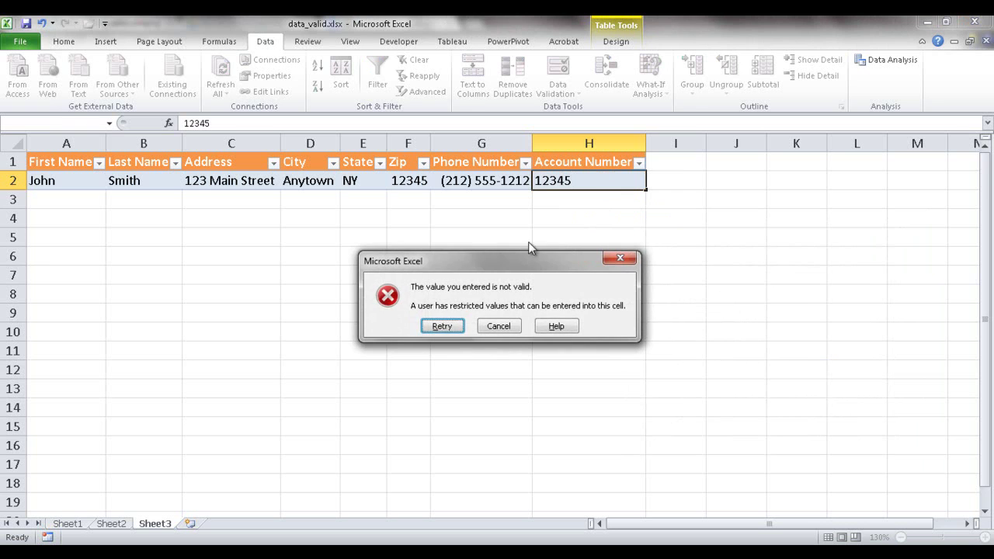
{"action": "left_click", "coordinate": [497, 325]}
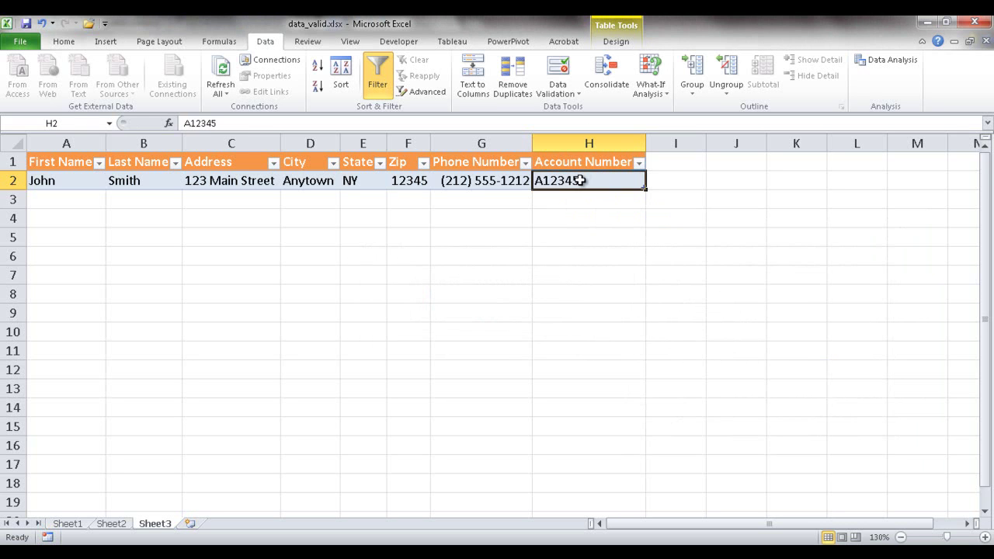
{"action": "type", "text": "b12345"}
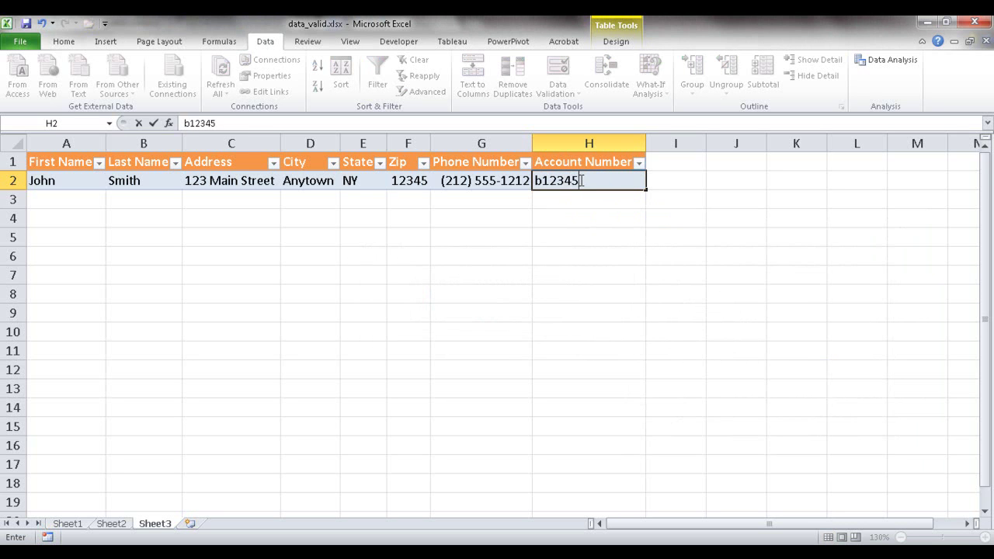
{"action": "key", "text": "Return"}
{"action": "left_click", "coordinate": [498, 325]}
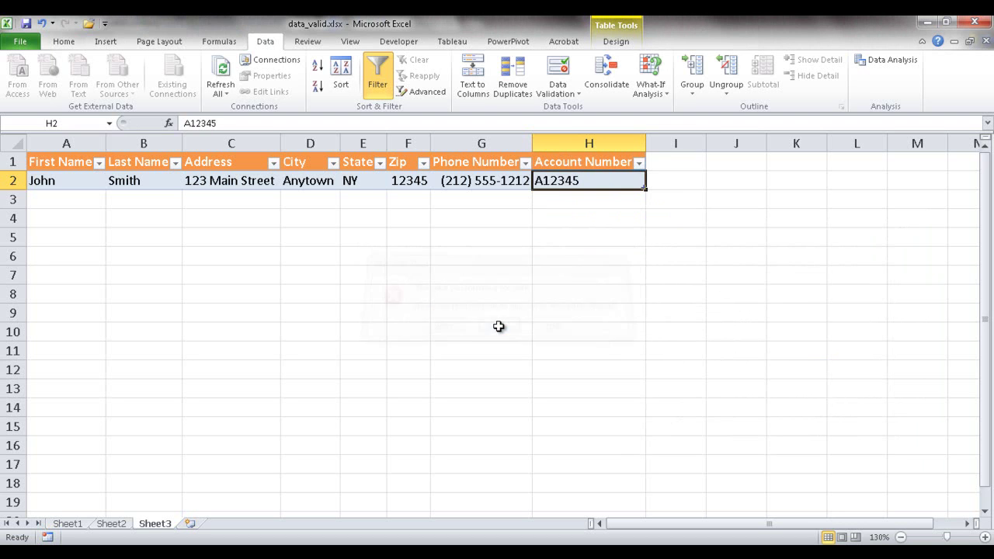
{"action": "type", "text": "a123"}
{"action": "key", "text": "Return"}
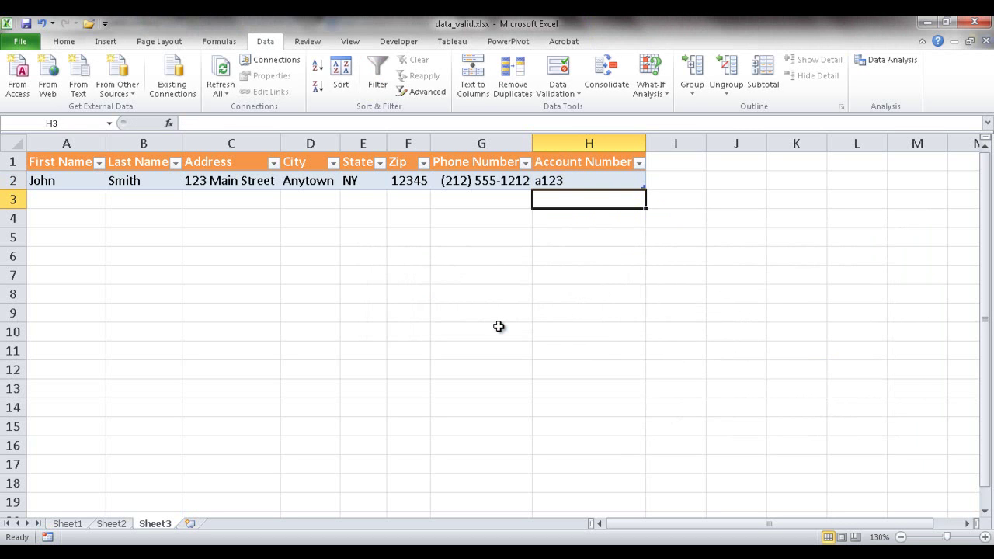
{"action": "left_click", "coordinate": [588, 180]}
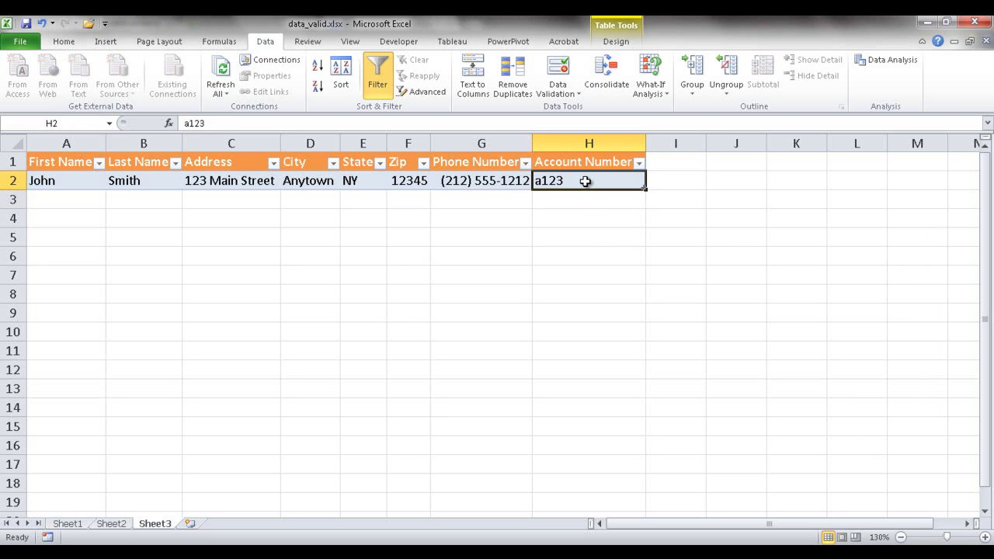
Set H2's error alert message to 'The account number should start with the letter "A"'
{"action": "left_click", "coordinate": [566, 93]}
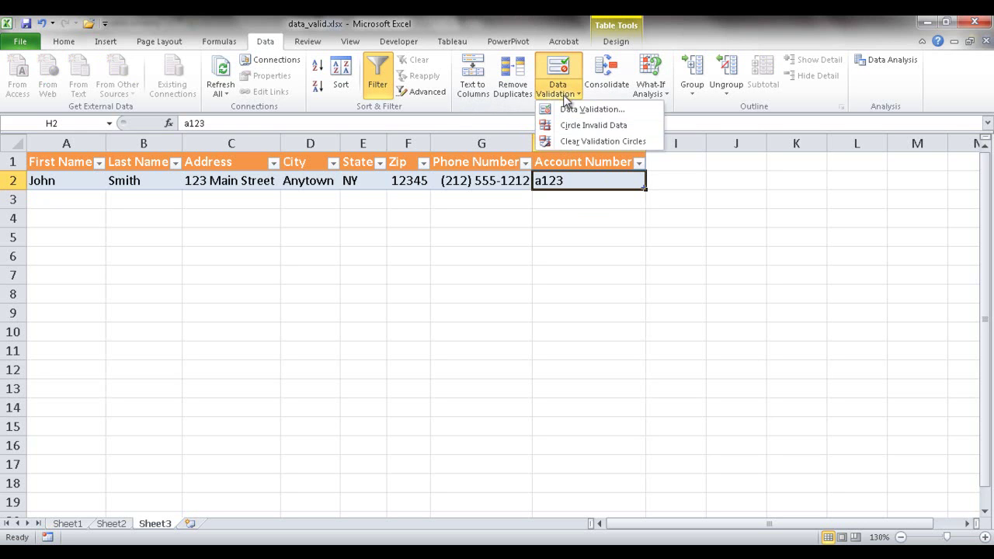
{"action": "left_click", "coordinate": [569, 109]}
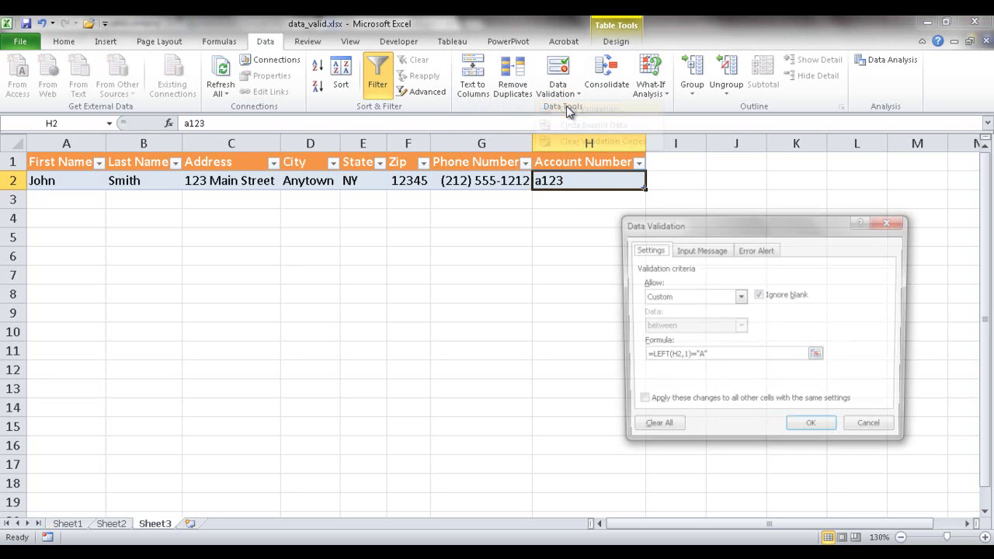
{"action": "left_click", "coordinate": [754, 250]}
{"action": "left_click", "coordinate": [788, 371]}
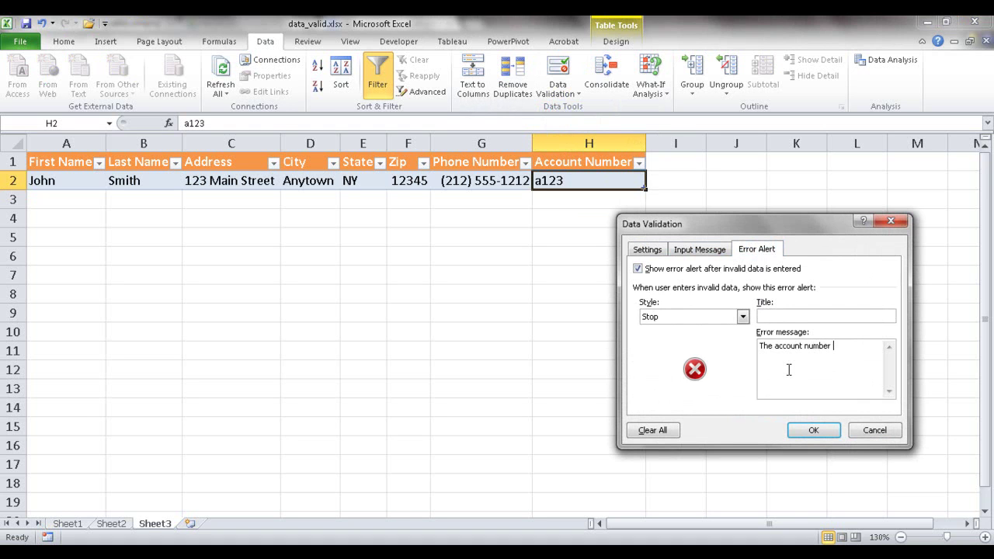
{"action": "type", "text": "The account number should start with the letter \"A"}
{"action": "left_click", "coordinate": [811, 430]}
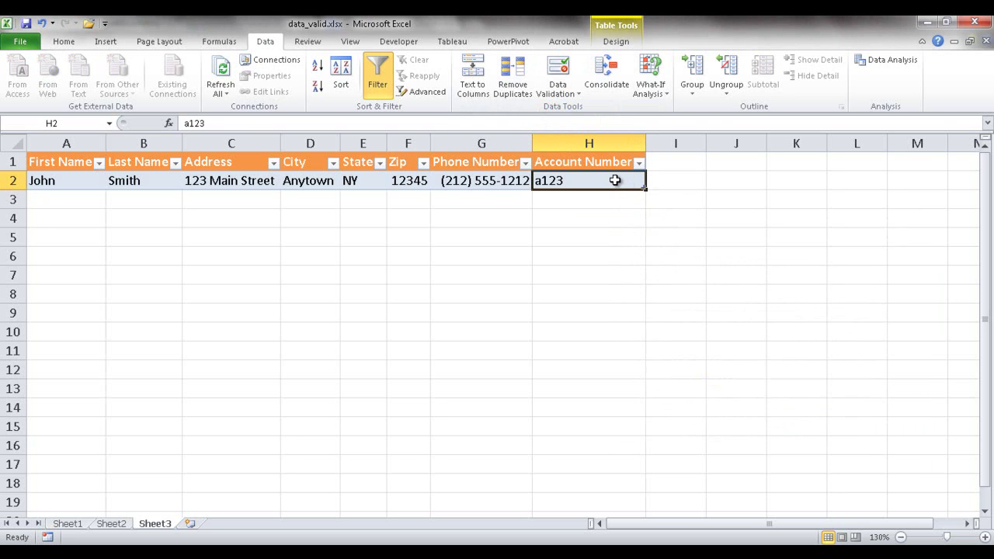
Test b123 to see the custom error, cancel it, and move to row 3
{"action": "type", "text": "b123"}
{"action": "key", "text": "Return"}
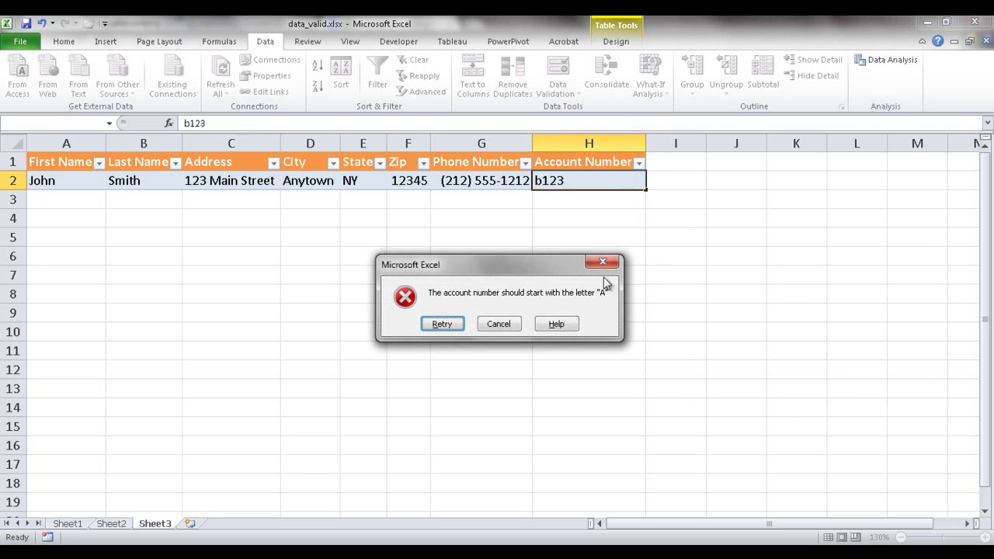
{"action": "left_click", "coordinate": [497, 325]}
{"action": "key", "text": "Tab"}
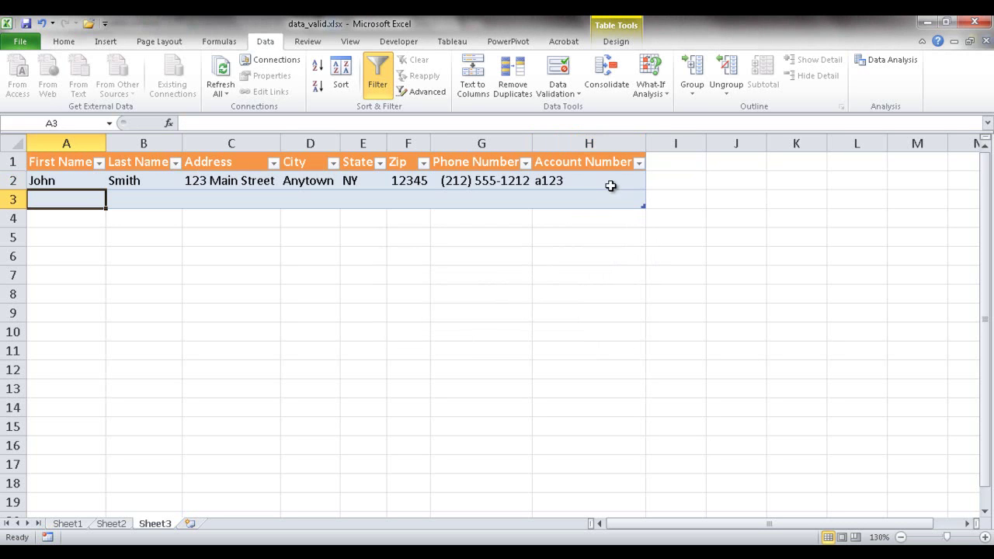
Confirm the numeric first name 213 is rejected in A3, then enter the first and last name
{"action": "type", "text": "213"}
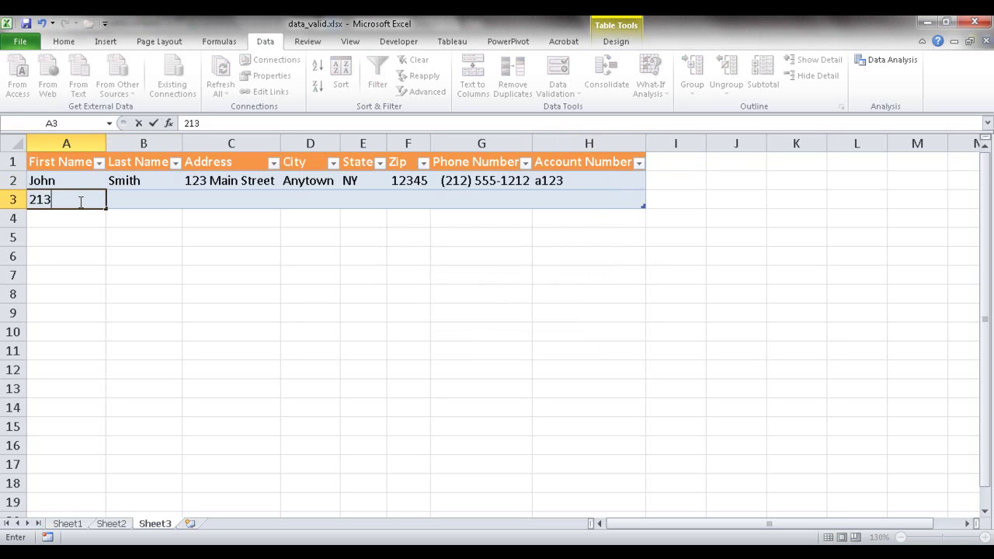
{"action": "key", "text": "Return"}
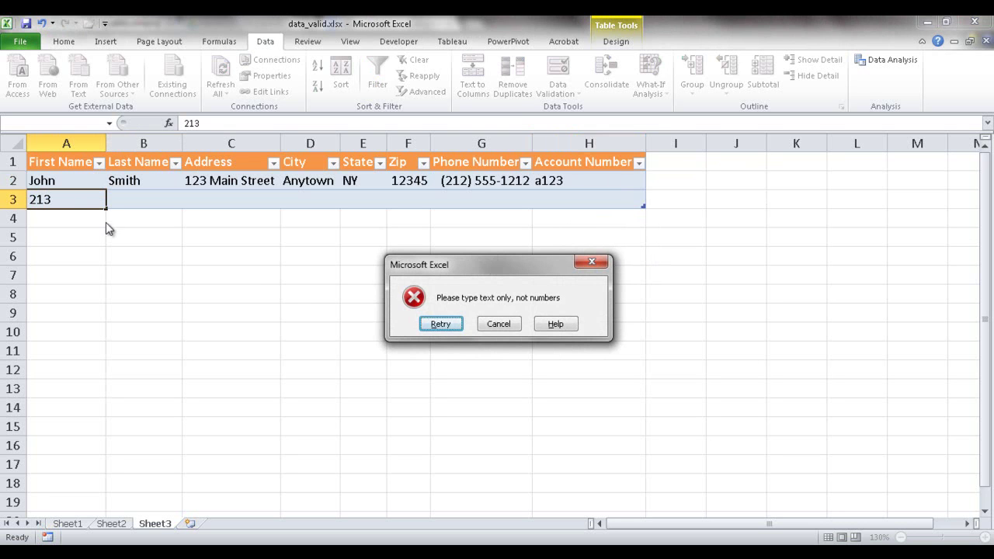
{"action": "left_click", "coordinate": [498, 324]}
{"action": "type", "text": "Jane"}
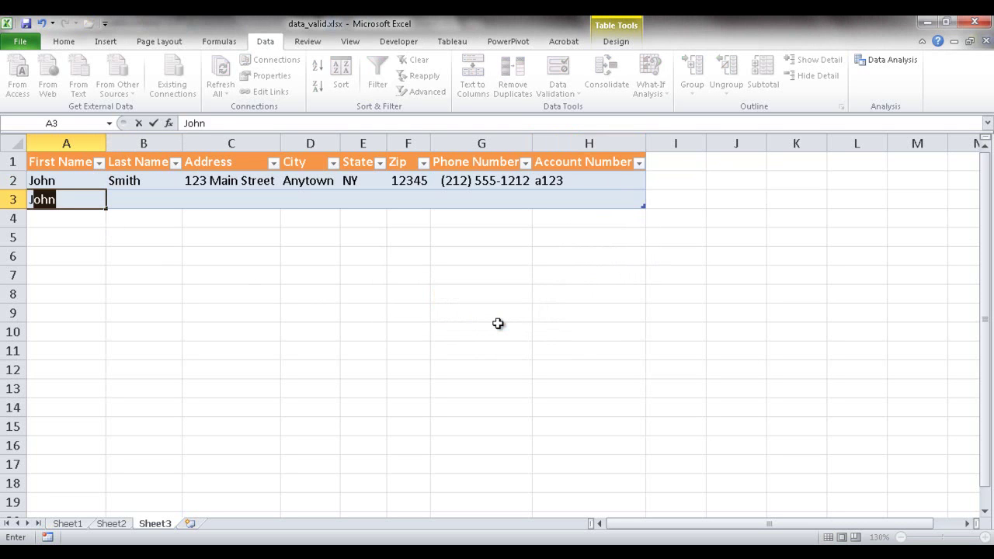
{"action": "key", "text": "Tab"}
{"action": "type", "text": "Smith"}
{"action": "key", "text": "Tab"}
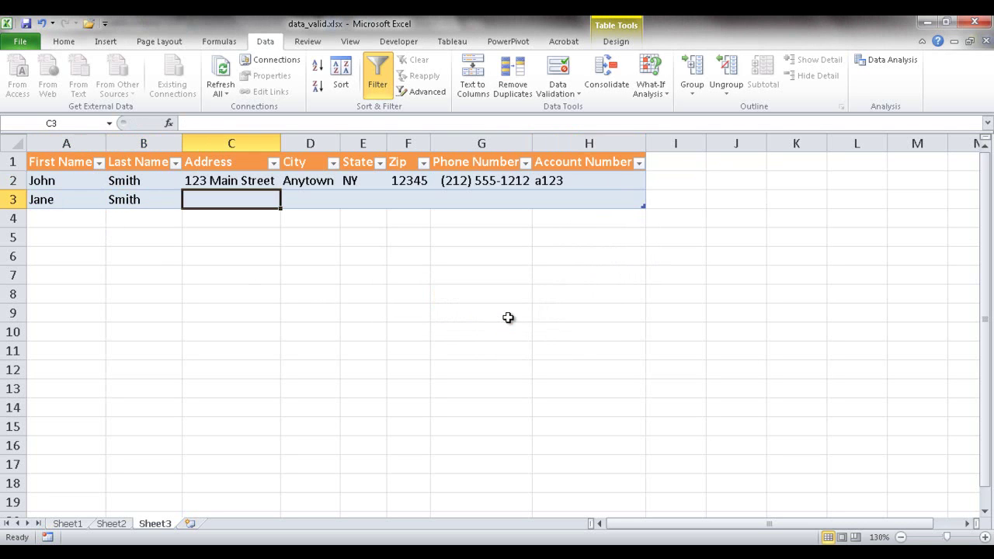
Enter the street address, city Anytown, and state CA from the dropdown list
{"action": "type", "text": "1234 main"}
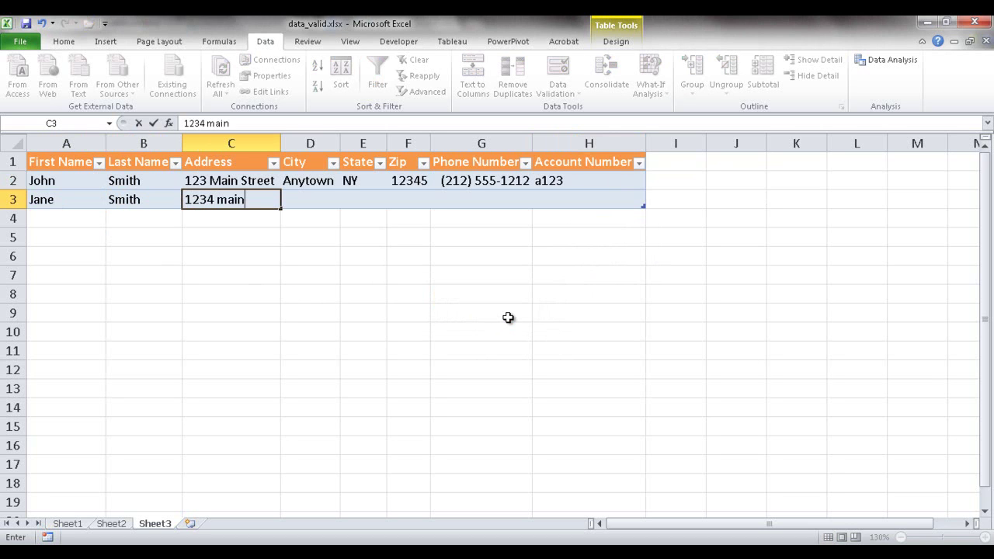
{"action": "key", "text": "Tab"}
{"action": "type", "text": "anyto"}
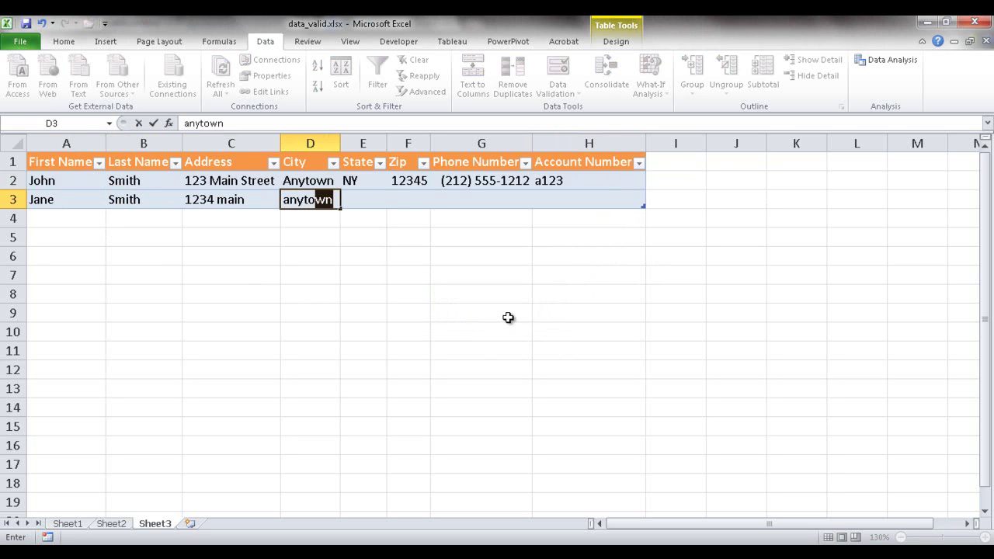
{"action": "key", "text": "Tab"}
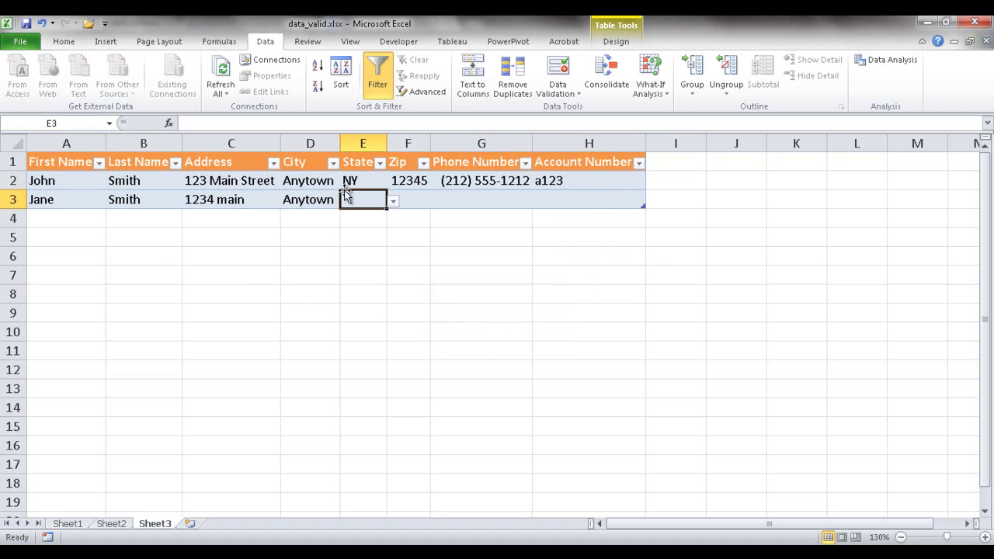
{"action": "left_click", "coordinate": [394, 202]}
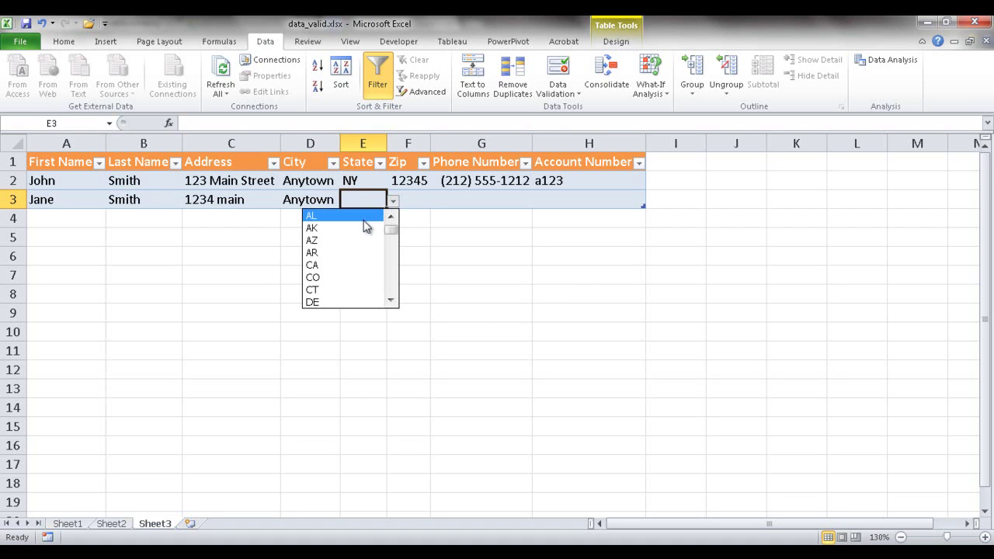
{"action": "left_click", "coordinate": [361, 265]}
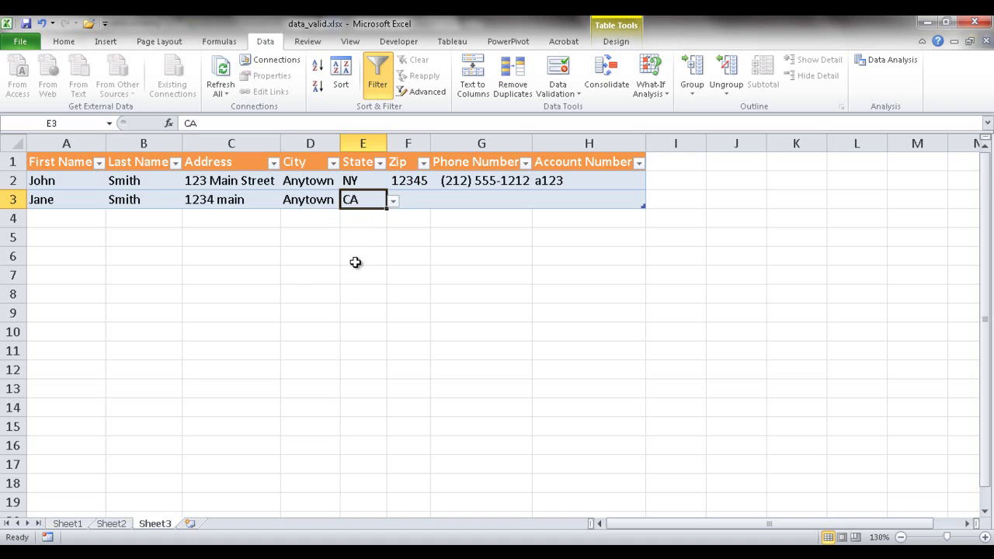
Confirm the six-digit zip 941111 is rejected, then enter zip 94112
{"action": "left_click", "coordinate": [414, 202]}
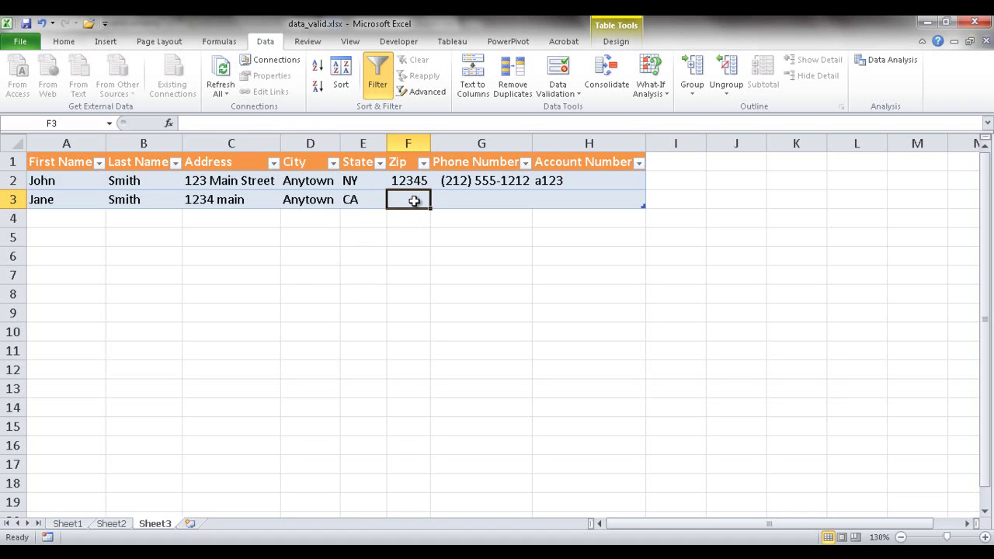
{"action": "type", "text": "9411"}
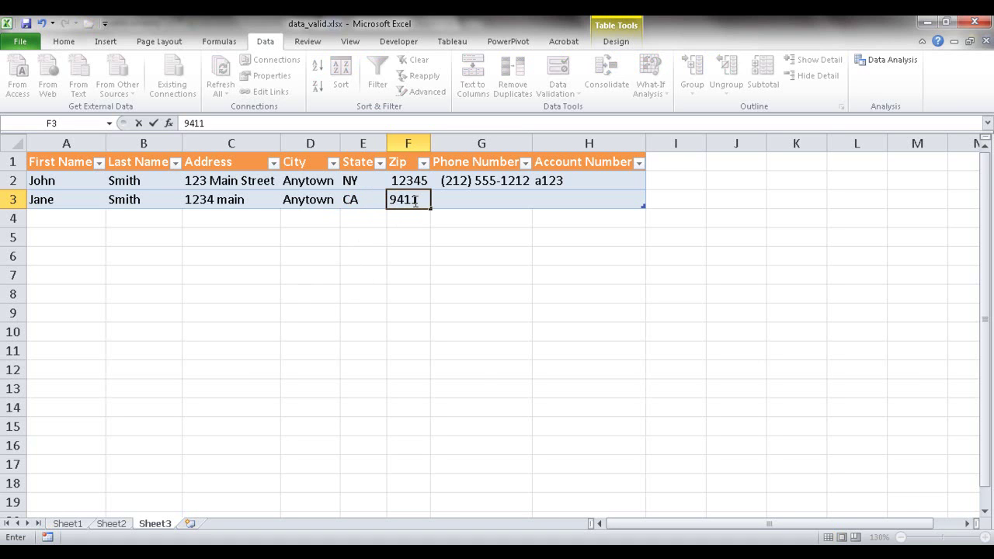
{"action": "type", "text": "11"}
{"action": "key", "text": "Return"}
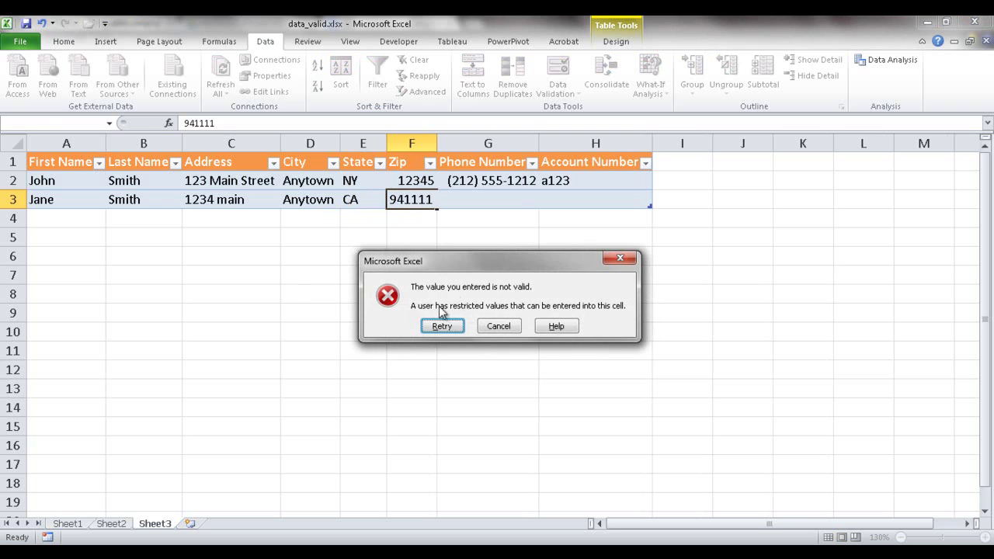
{"action": "left_click", "coordinate": [497, 327]}
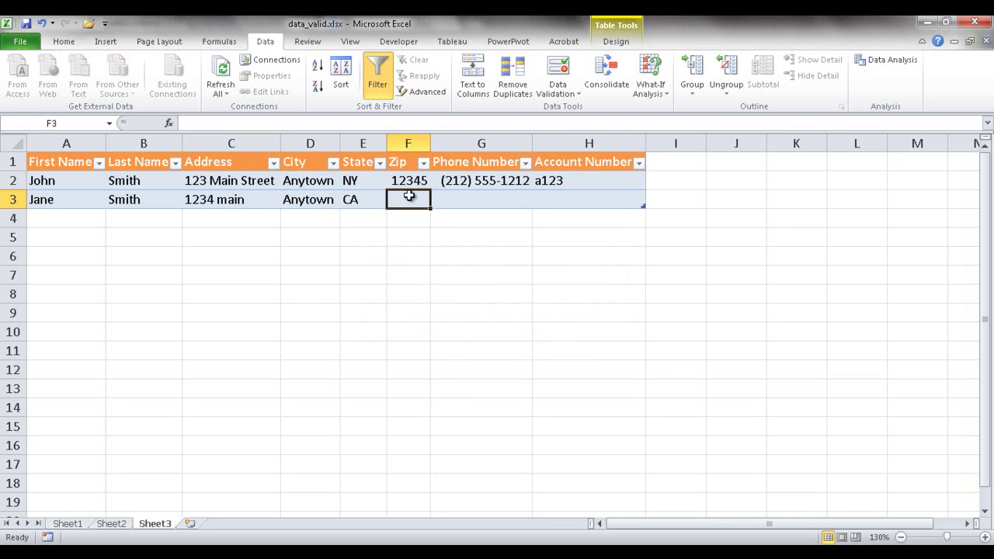
{"action": "type", "text": "941"}
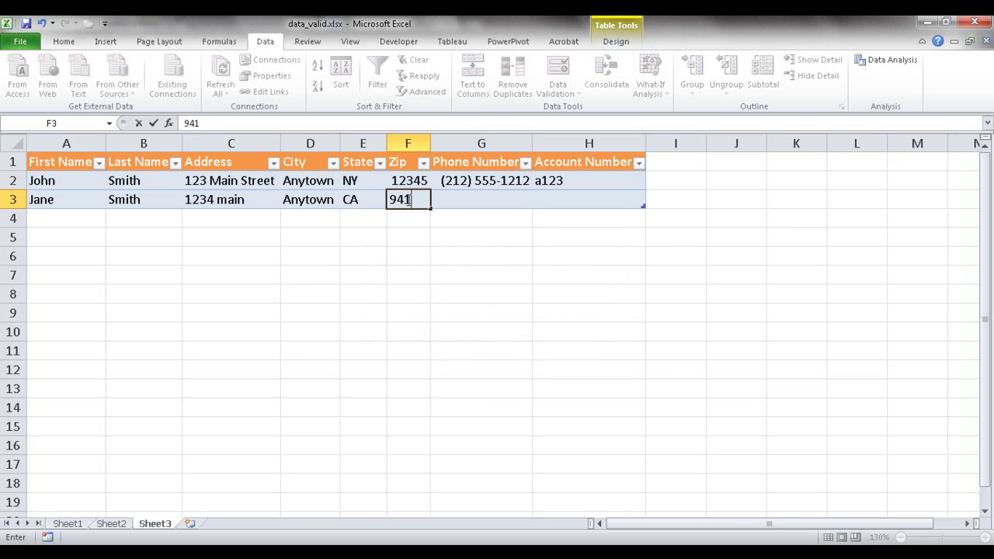
{"action": "type", "text": "12"}
{"action": "key", "text": "Return"}
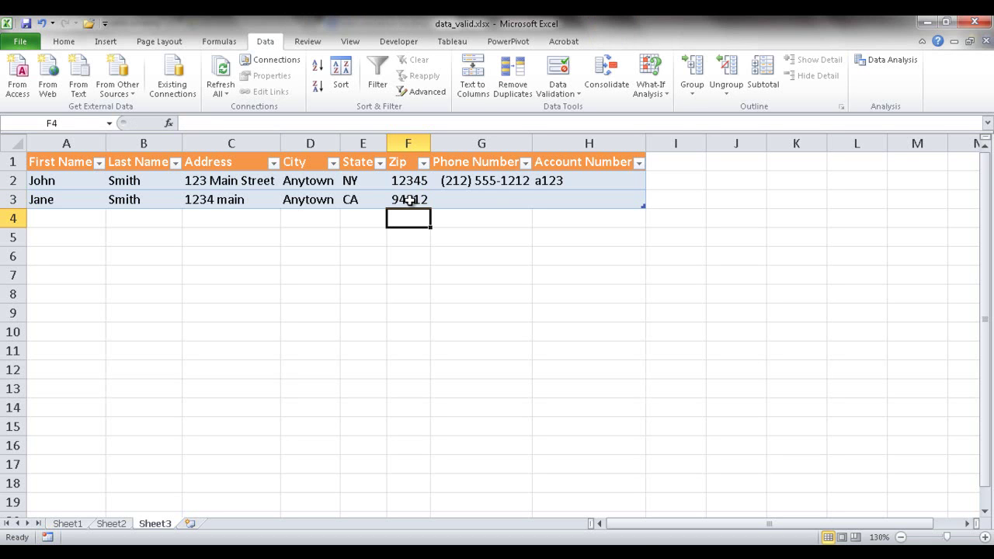
Confirm a seven-digit phone number without area code is rejected in G3, then enter the full number with area code
{"action": "left_click", "coordinate": [490, 199]}
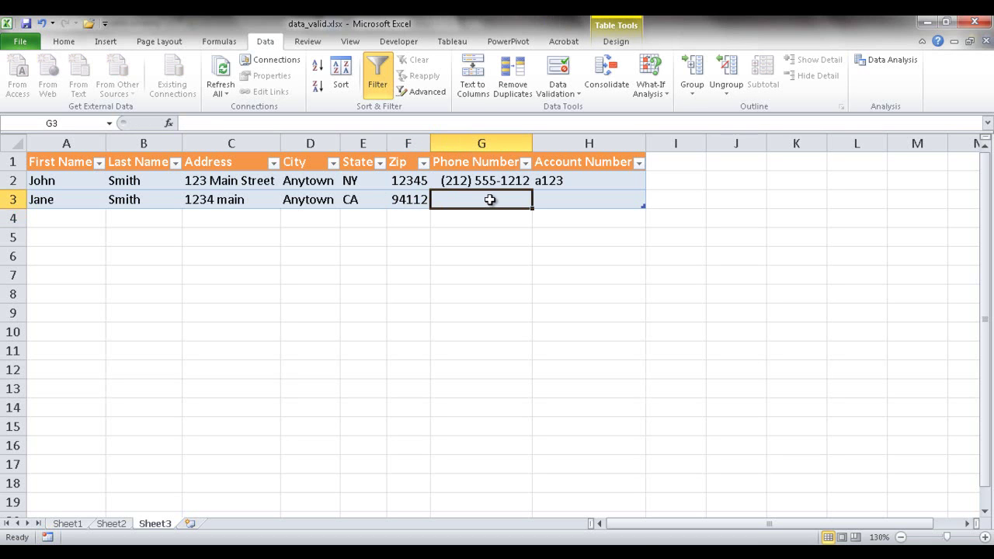
{"action": "type", "text": "415"}
{"action": "key", "text": "BackSpace"}
{"action": "key", "text": "BackSpace"}
{"action": "key", "text": "BackSpace"}
{"action": "type", "text": "5551212"}
{"action": "key", "text": "Return"}
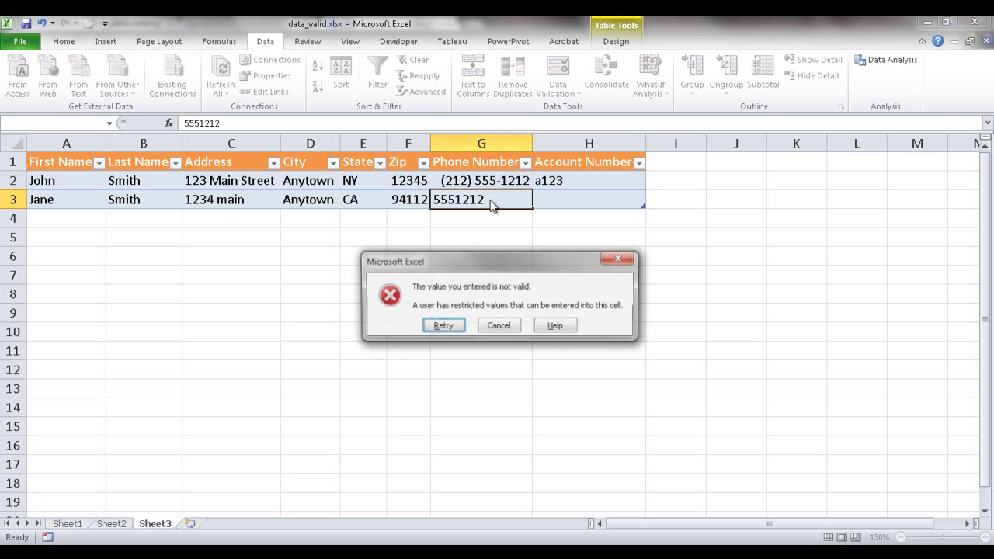
{"action": "left_click", "coordinate": [498, 325]}
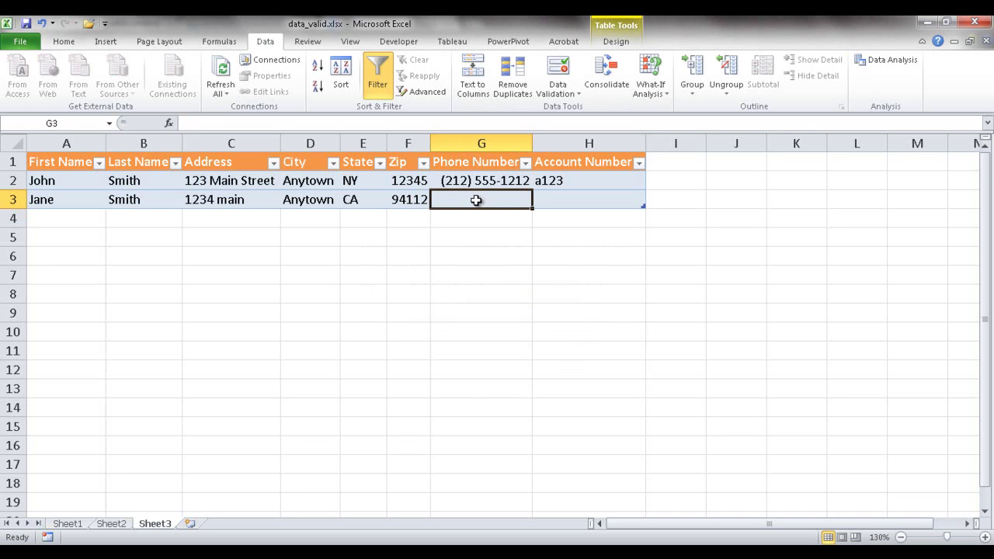
{"action": "type", "text": "415) 555-1212"}
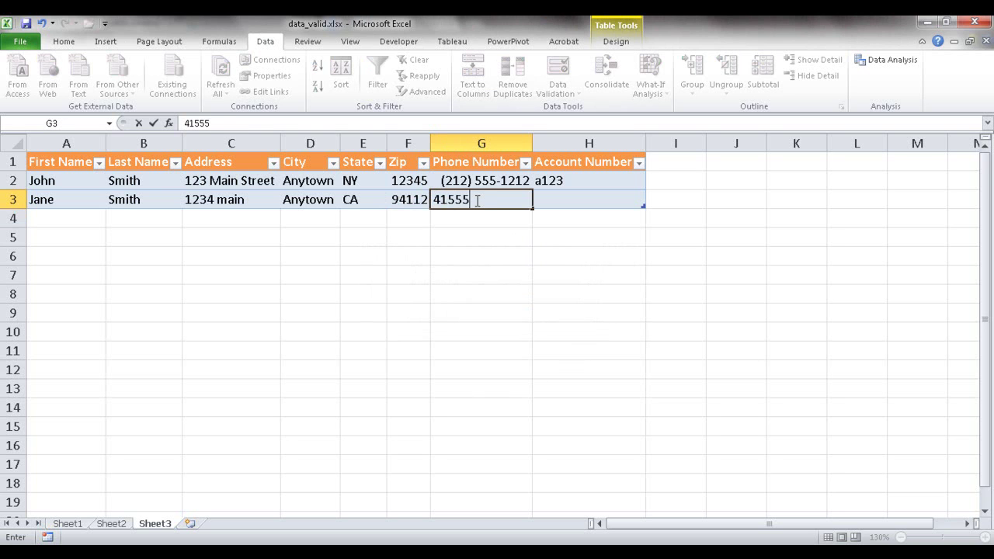
{"action": "key", "text": "Return"}
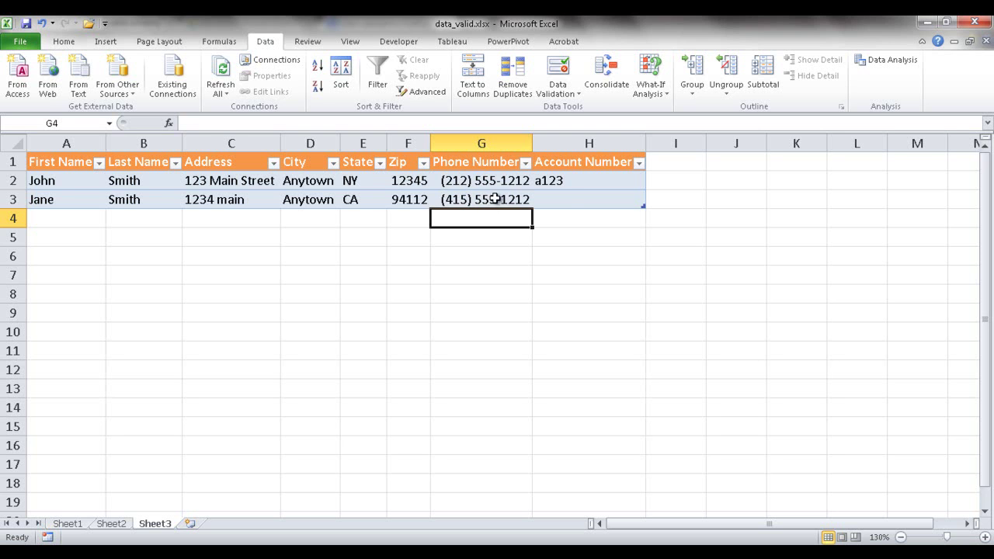
Confirm an account number starting with b is rejected in H3, then enter one starting with a
{"action": "left_click", "coordinate": [564, 199]}
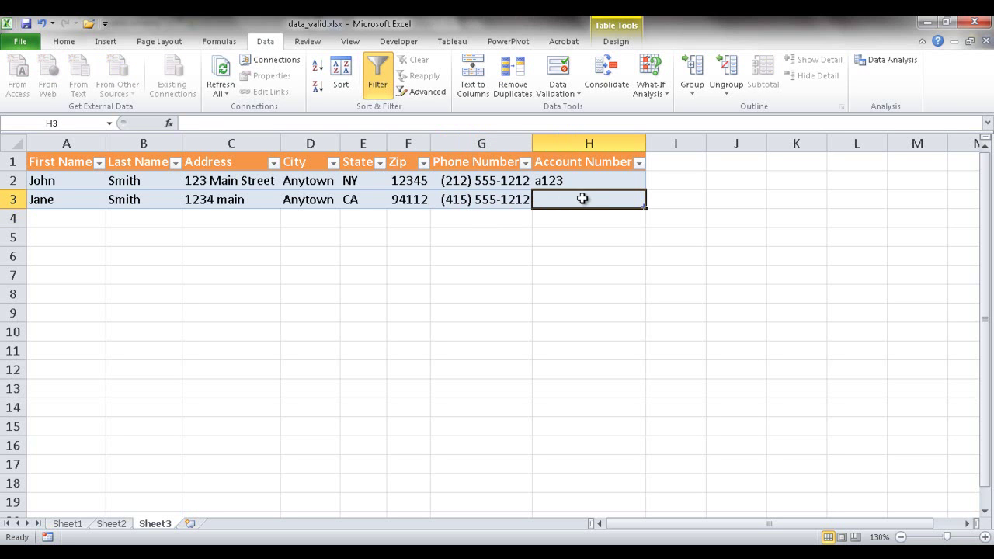
{"action": "type", "text": "b1234"}
{"action": "key", "text": "Return"}
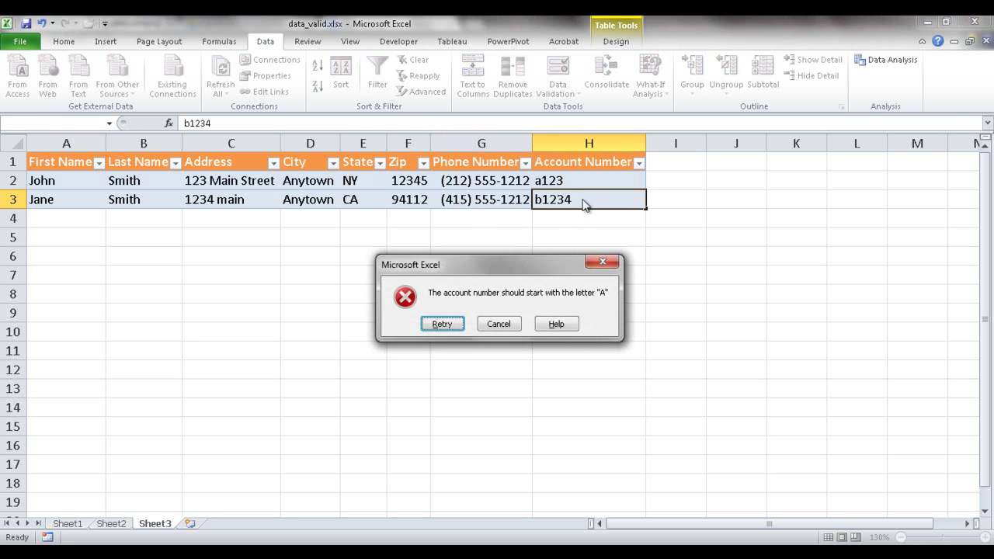
{"action": "left_click", "coordinate": [494, 324]}
{"action": "type", "text": "a12345"}
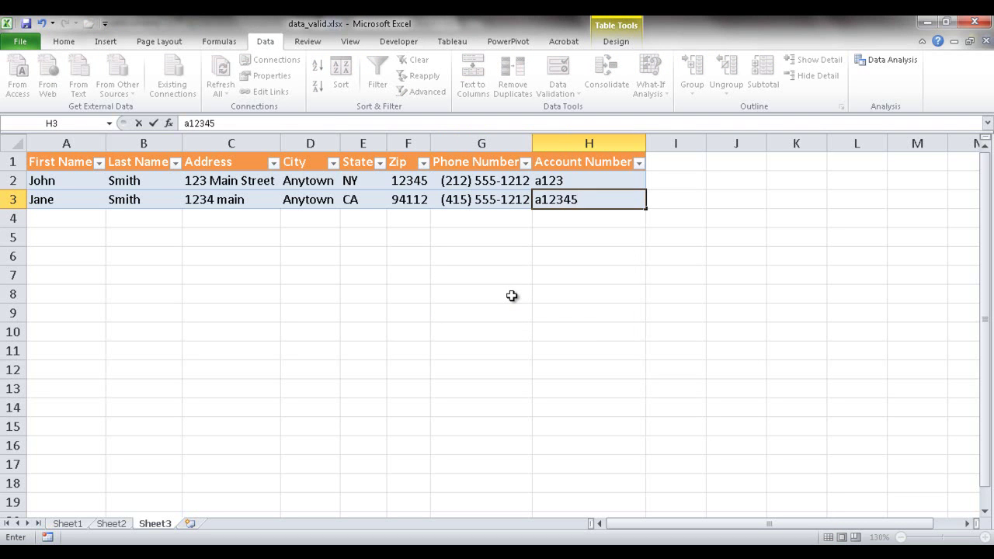
{"action": "key", "text": "Return"}
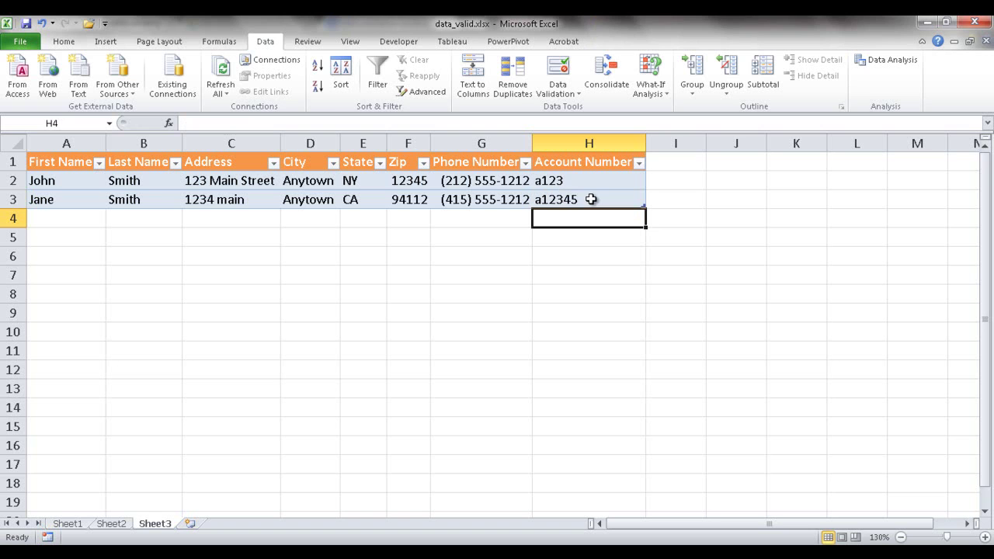